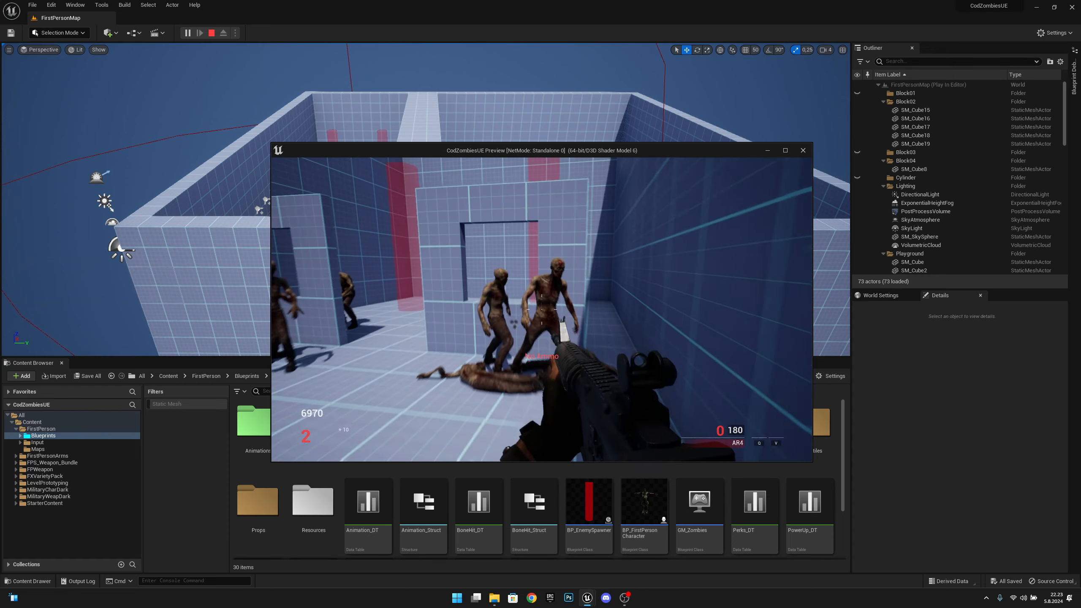
Step: Stop the play session and open the Zombie1 folder inside the Enemy blueprints folder
{"action": "key", "text": "Escape"}
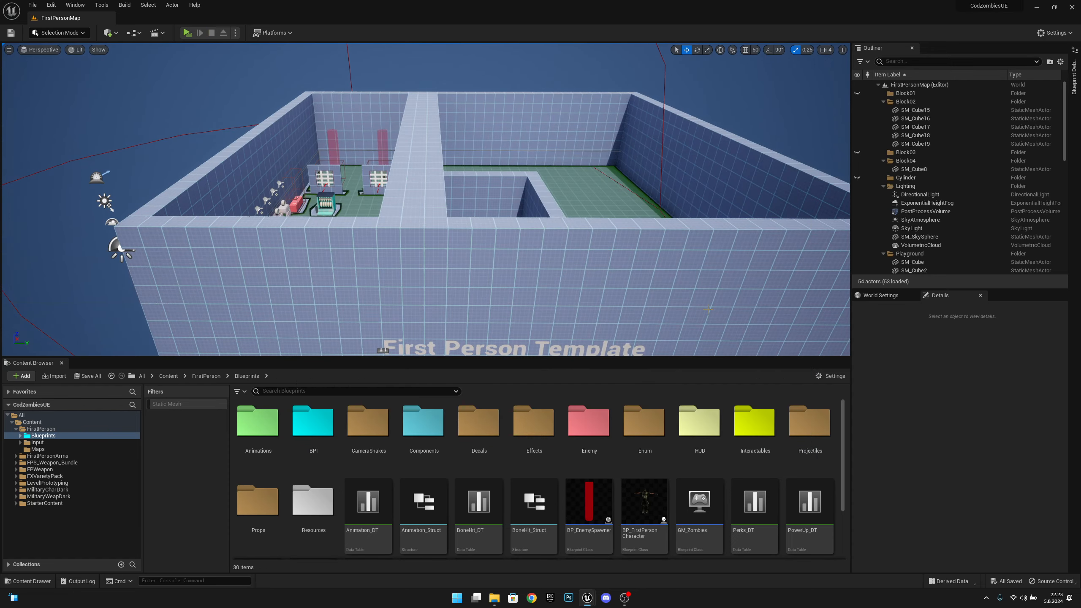
{"action": "double_click", "coordinate": [595, 434]}
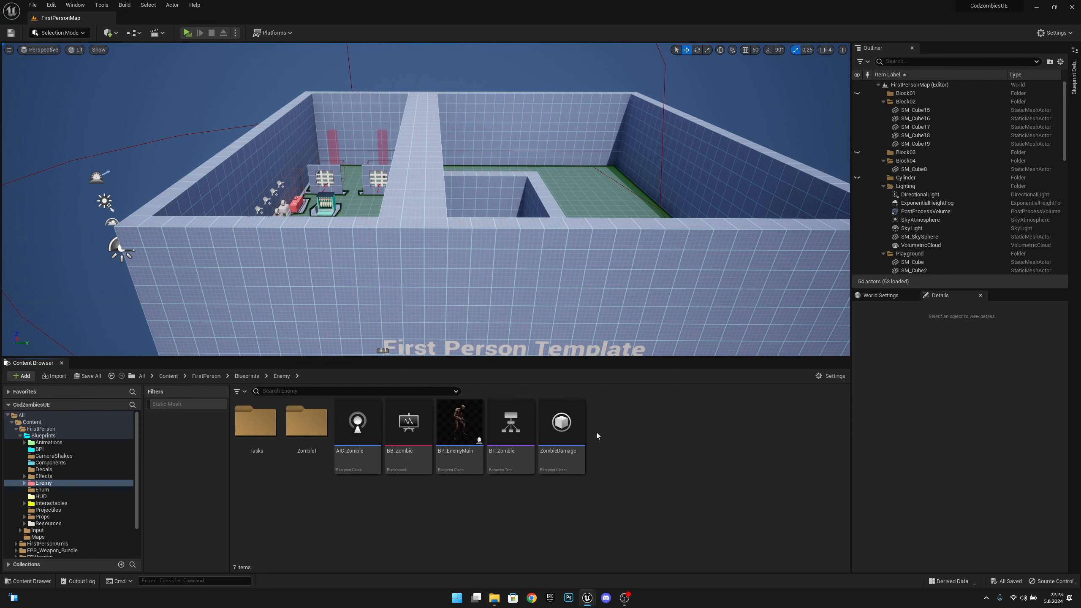
{"action": "double_click", "coordinate": [307, 424]}
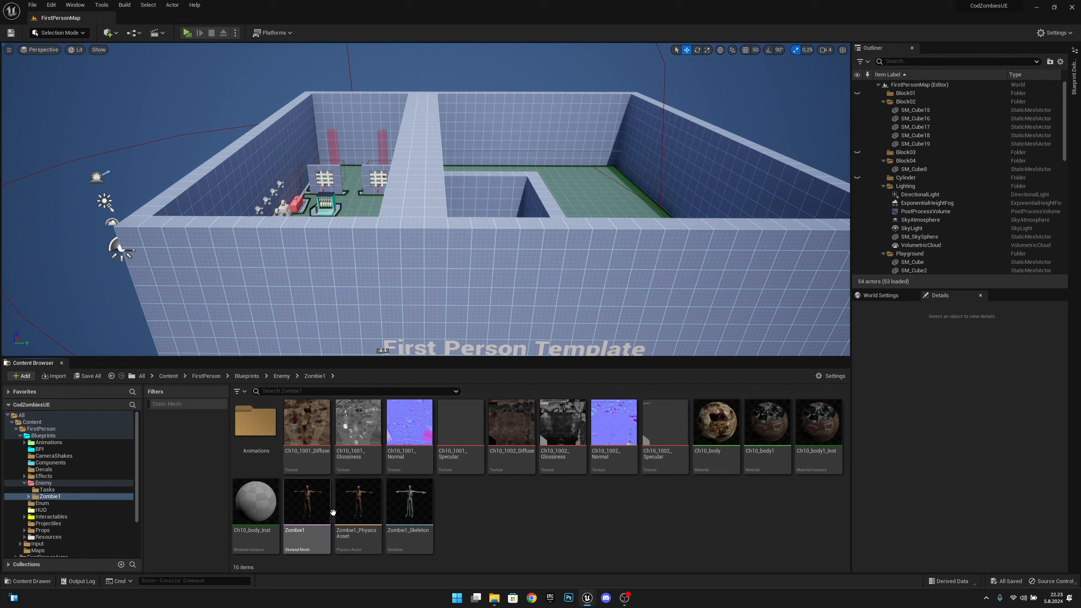
Step: Create and assign a new physics asset for the Zombie1 skeletal mesh using the default capsule body settings
{"action": "right_click", "coordinate": [314, 502]}
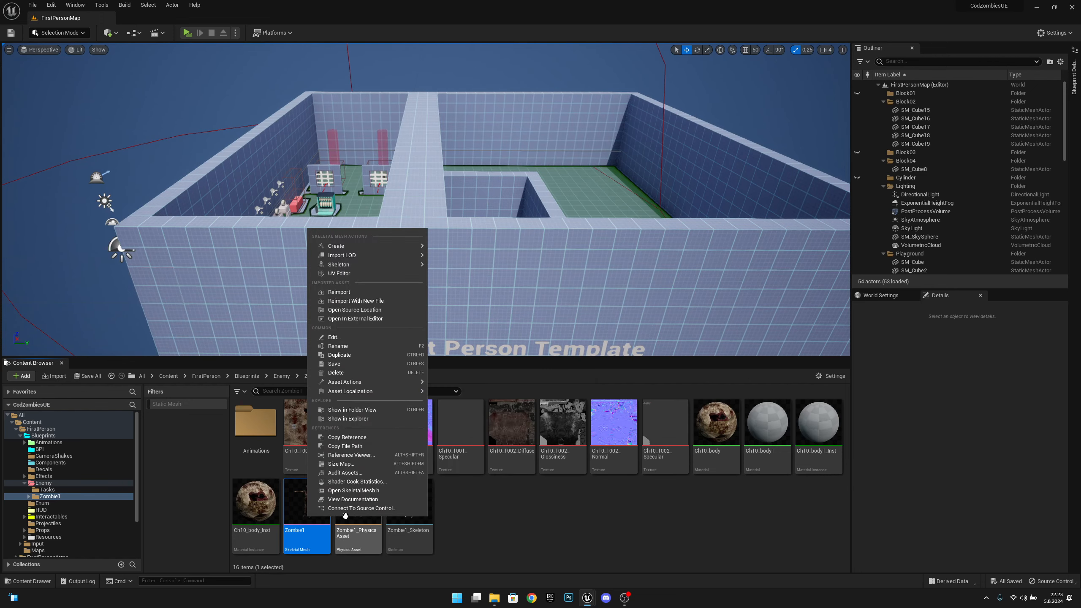
{"action": "mouse_move", "coordinate": [363, 247]}
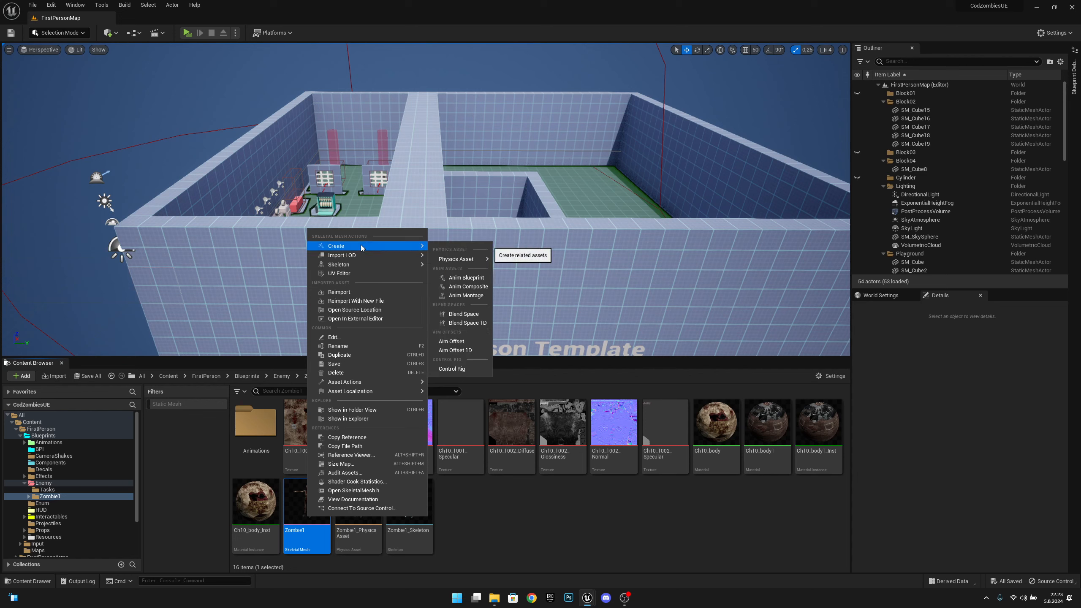
{"action": "mouse_move", "coordinate": [471, 257]}
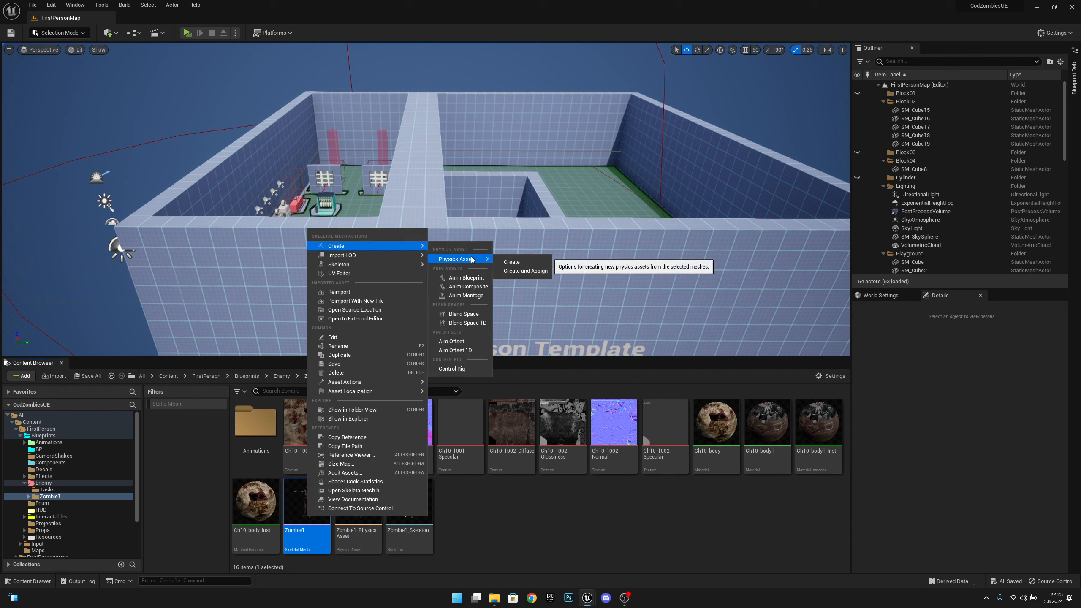
{"action": "left_click", "coordinate": [526, 272]}
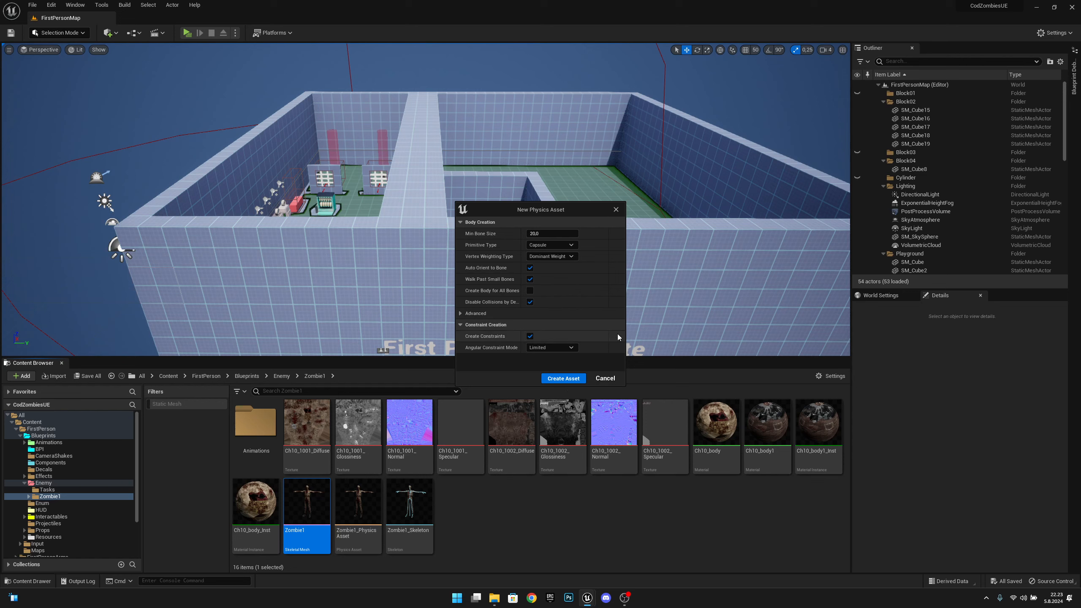
{"action": "left_click", "coordinate": [566, 378]}
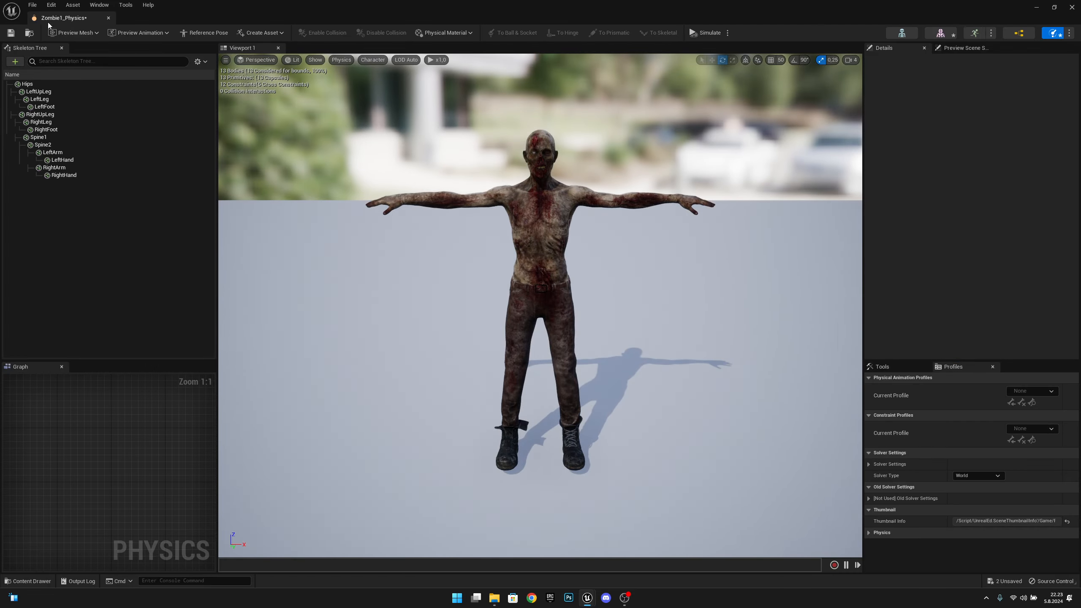
{"action": "left_click_drag", "start_coordinate": [63, 18], "coordinate": [140, 22]}
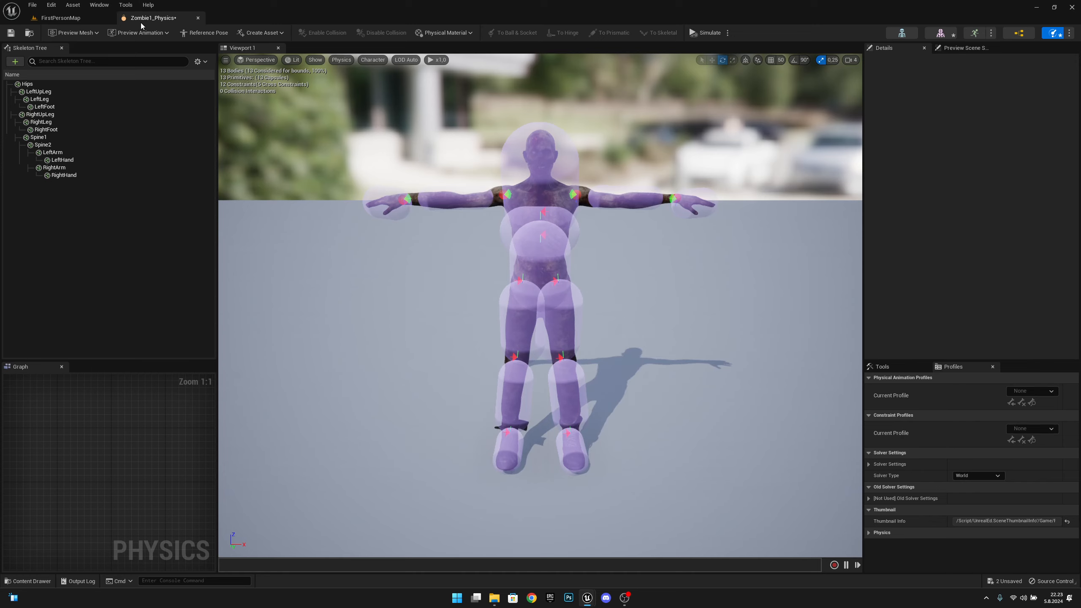
Step: Return to the level's content browser and rename the new physics asset as Zombie1_Physics_New
{"action": "left_click", "coordinate": [84, 18]}
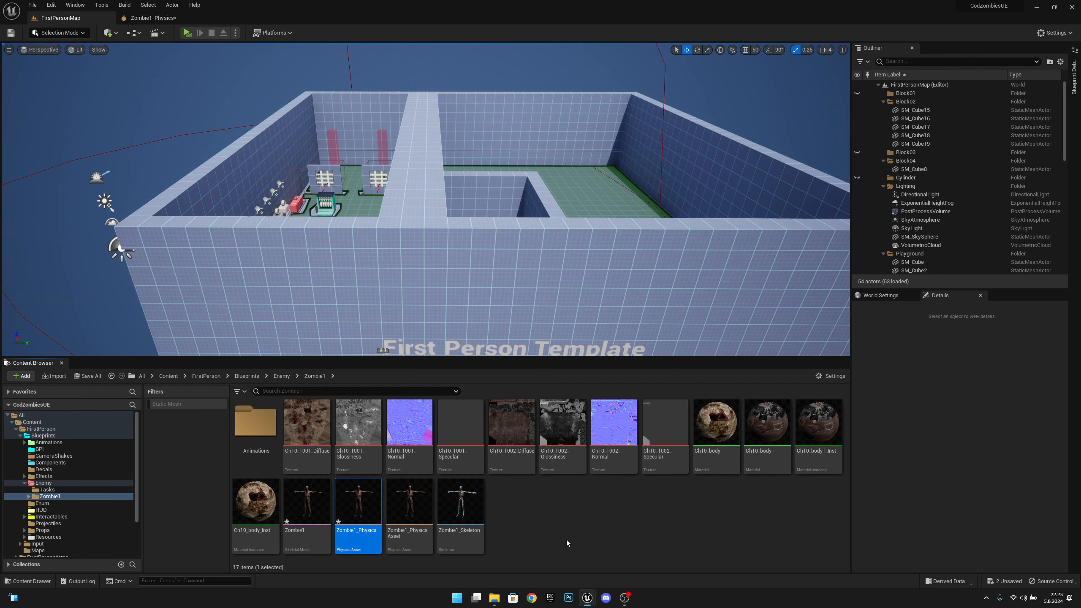
{"action": "left_click", "coordinate": [373, 538]}
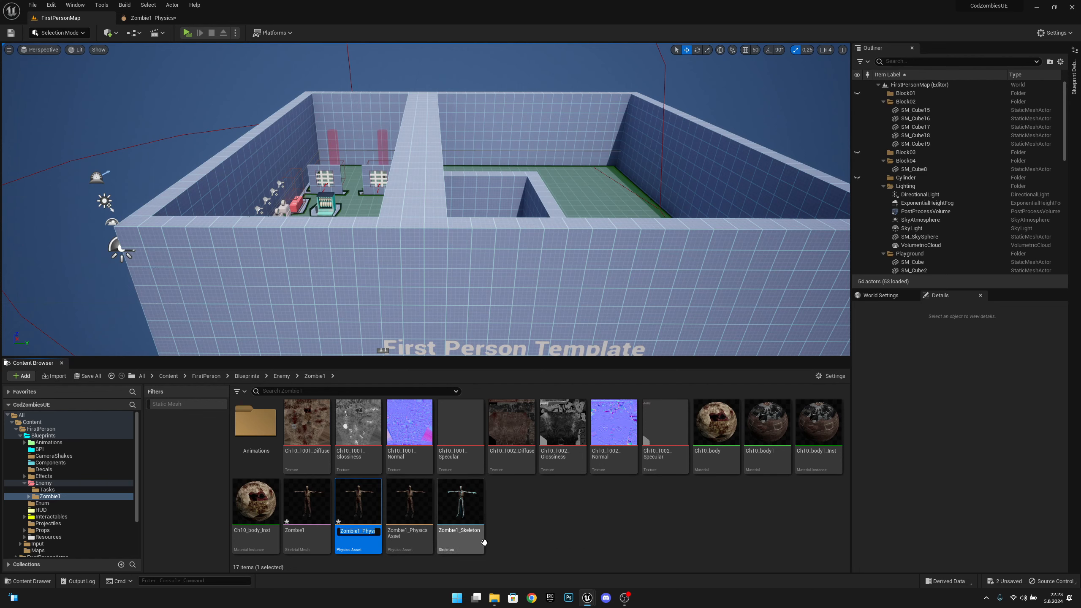
{"action": "left_click", "coordinate": [367, 531]}
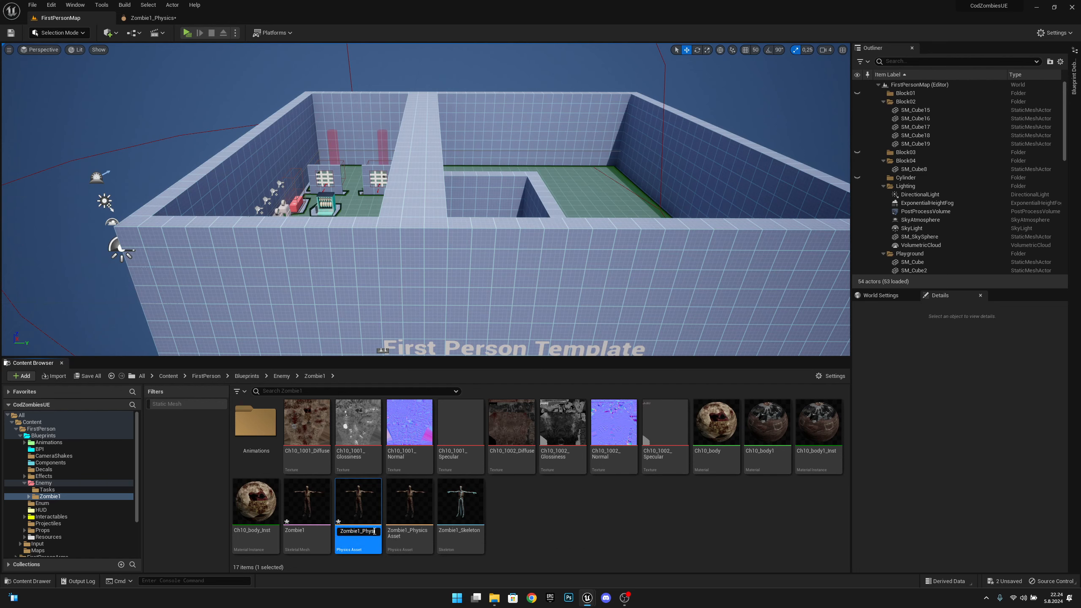
{"action": "left_click_drag", "start_coordinate": [375, 531], "coordinate": [390, 531]}
{"action": "left_click", "coordinate": [375, 531]}
{"action": "type", "text": "_New"}
{"action": "key", "text": "Return"}
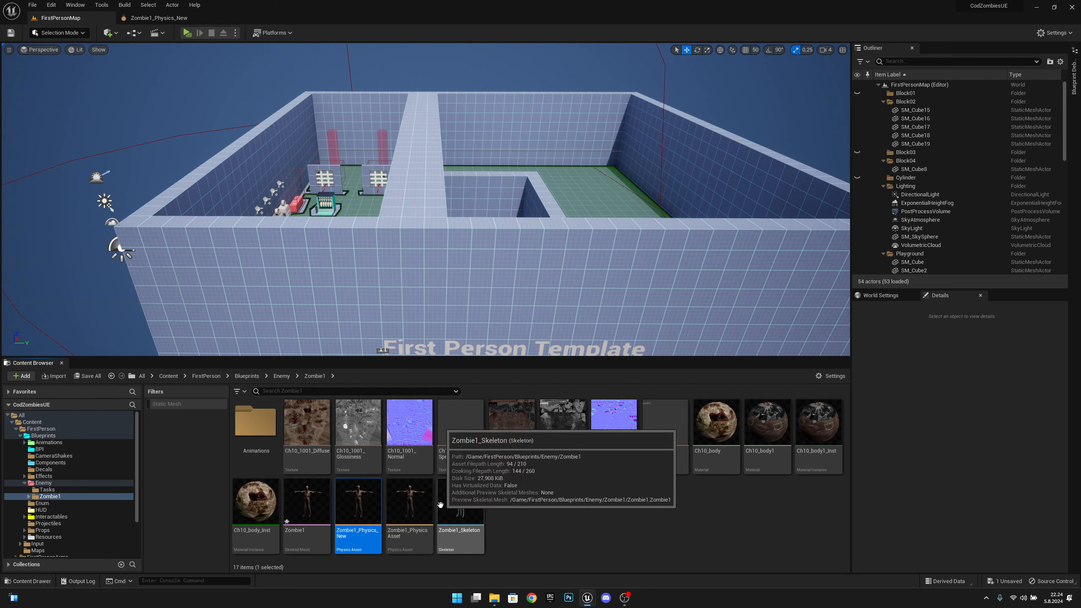
{"action": "left_click", "coordinate": [422, 511]}
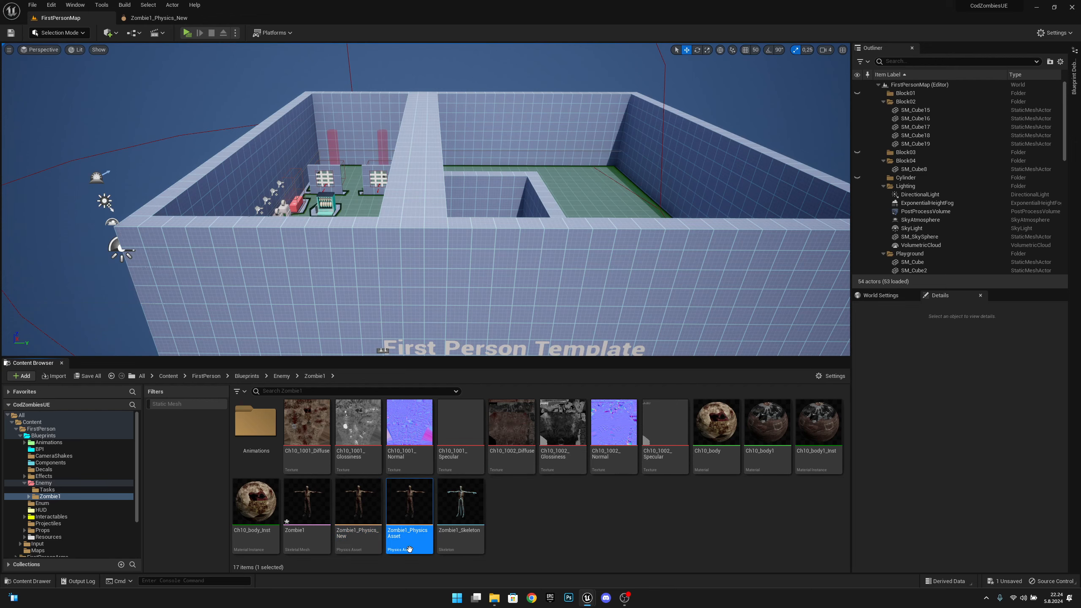
{"action": "key", "text": "Delete"}
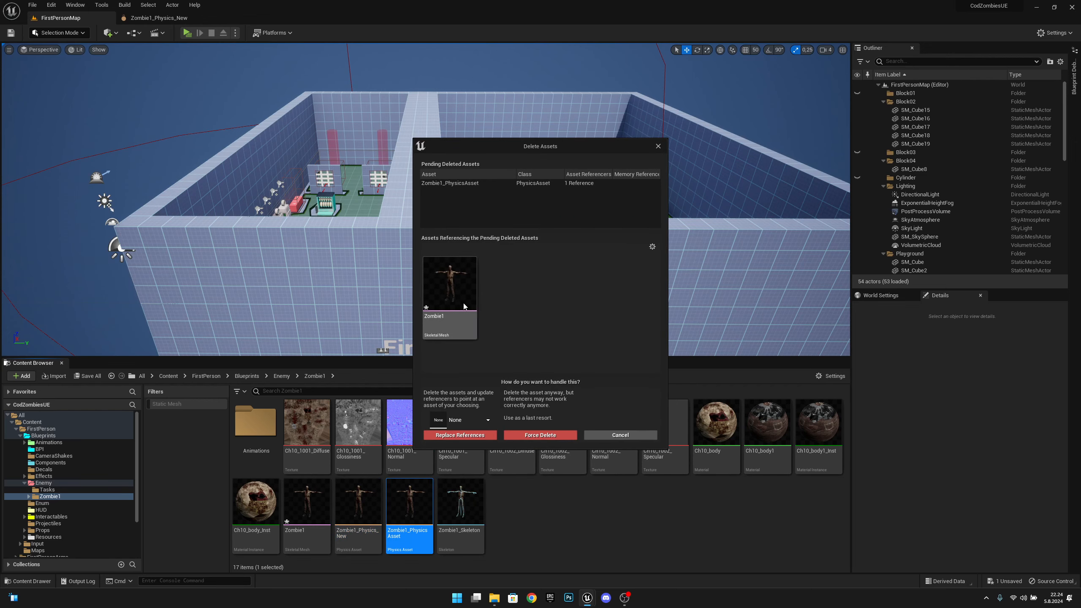
{"action": "left_click", "coordinate": [615, 435]}
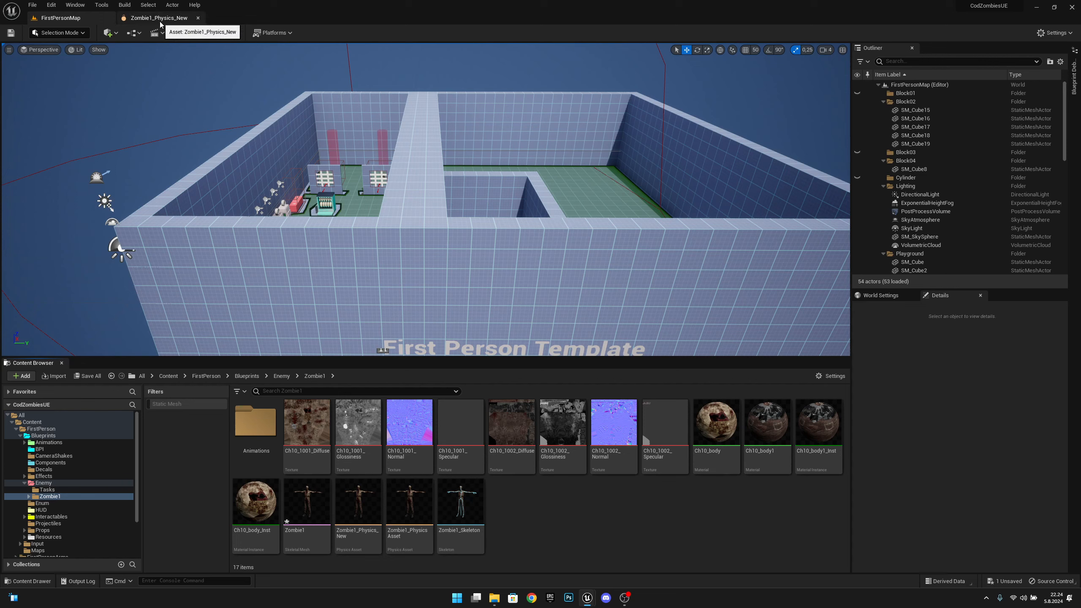
Step: Delete the old Zombie1_PhysicsAsset, replacing its references with Zombie1_Physics_New and not saving the old asset
{"action": "left_click", "coordinate": [415, 511]}
{"action": "key", "text": "Delete"}
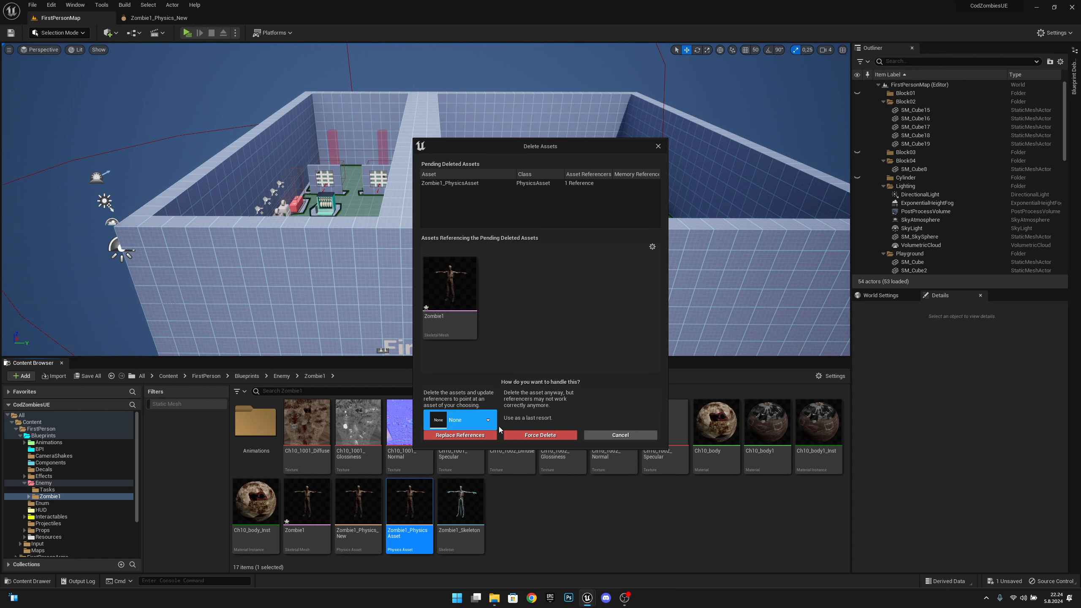
{"action": "left_click", "coordinate": [468, 420]}
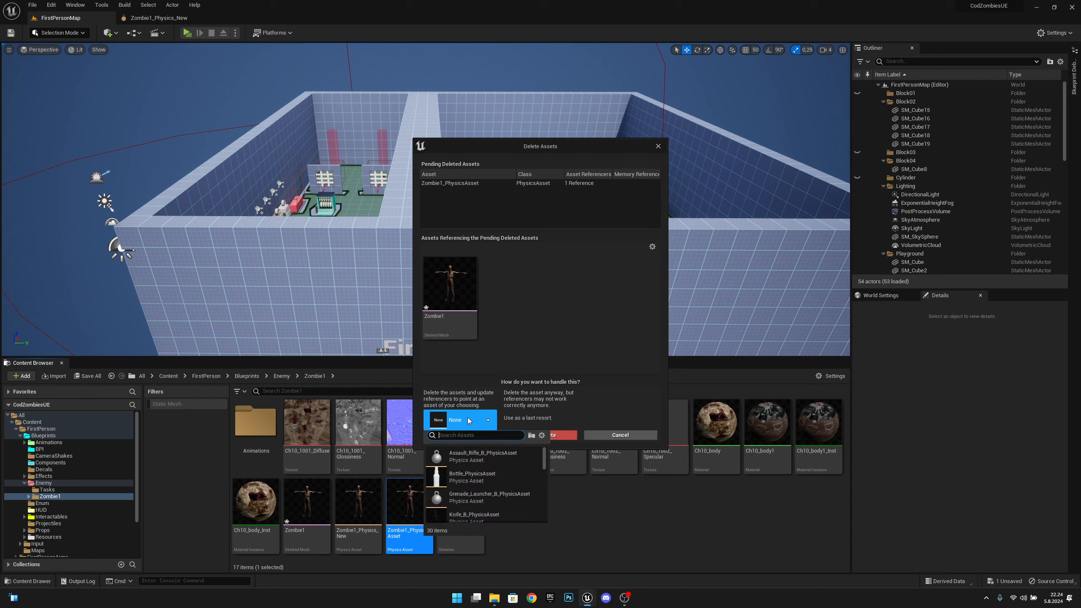
{"action": "type", "text": "new"}
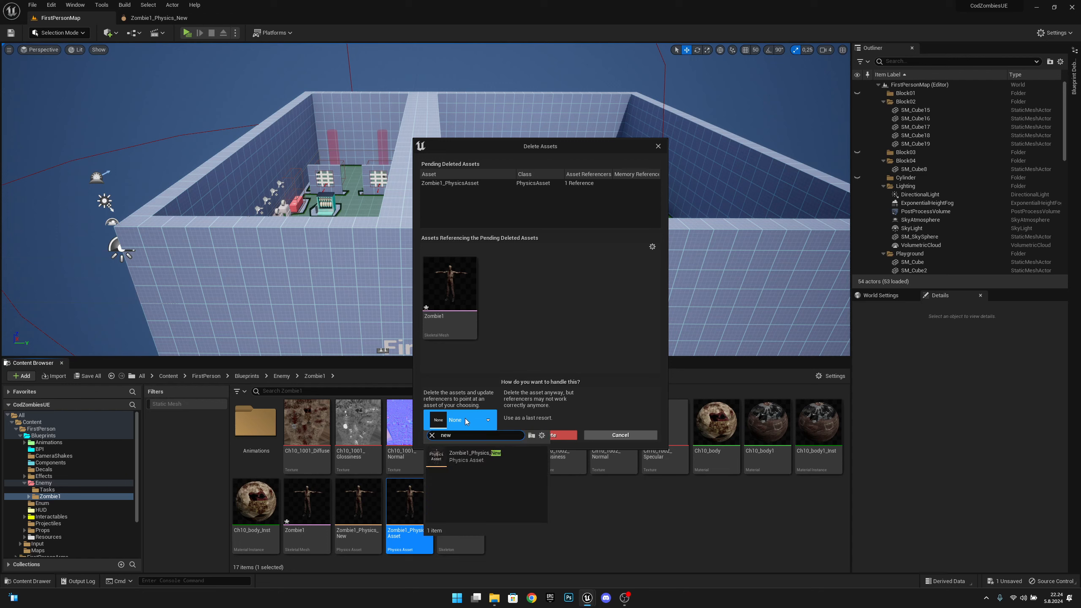
{"action": "left_click", "coordinate": [488, 458]}
{"action": "left_click", "coordinate": [474, 435]}
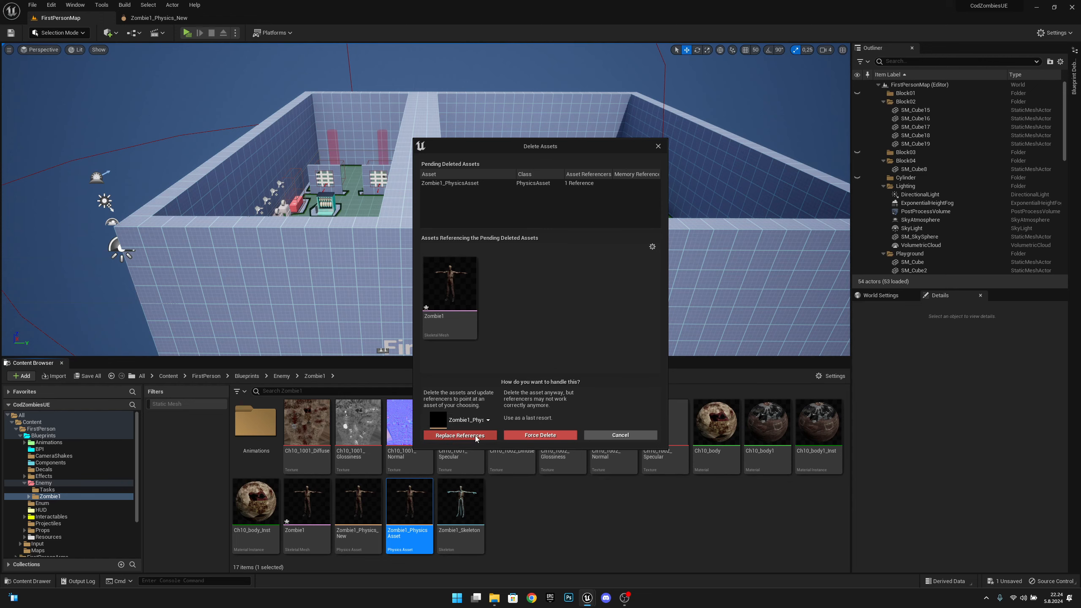
{"action": "left_click", "coordinate": [577, 322]}
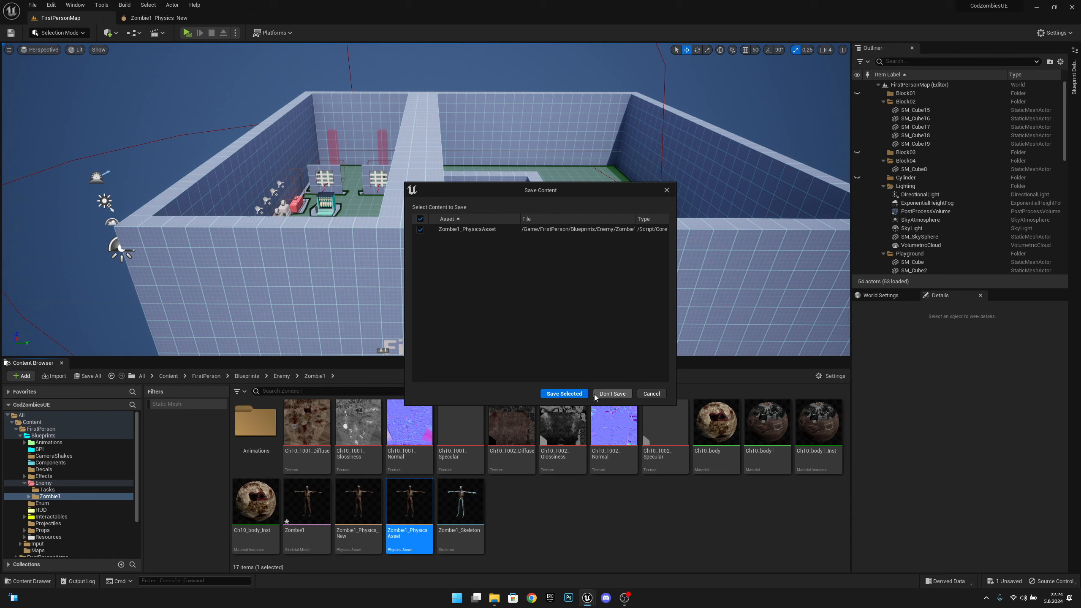
{"action": "left_click", "coordinate": [612, 393]}
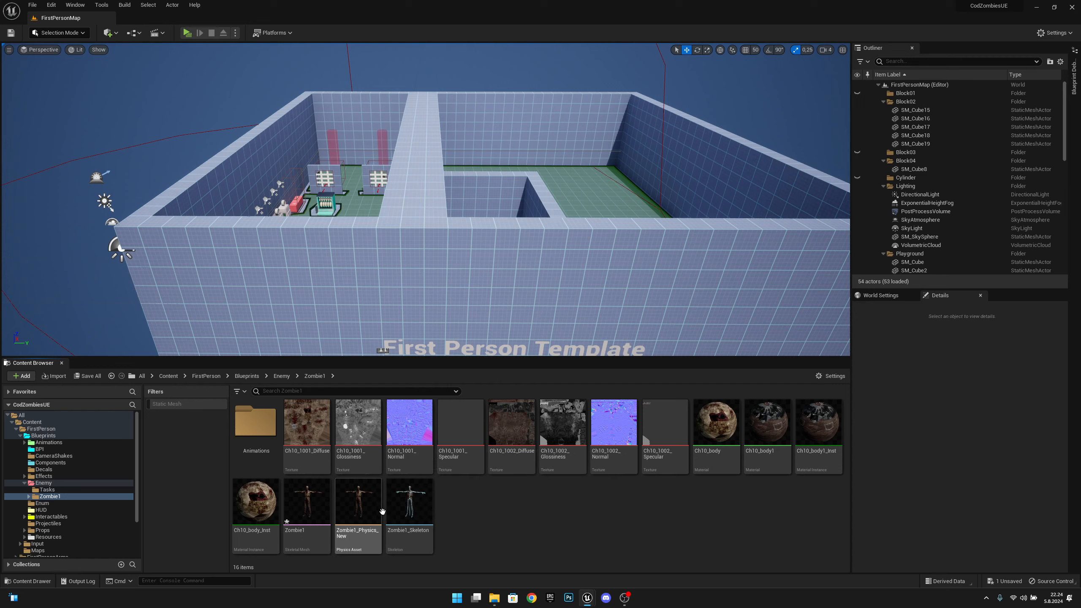
Step: Open the Zombie1_Physics_New asset and set its viewport camera speed to 2
{"action": "double_click", "coordinate": [358, 503]}
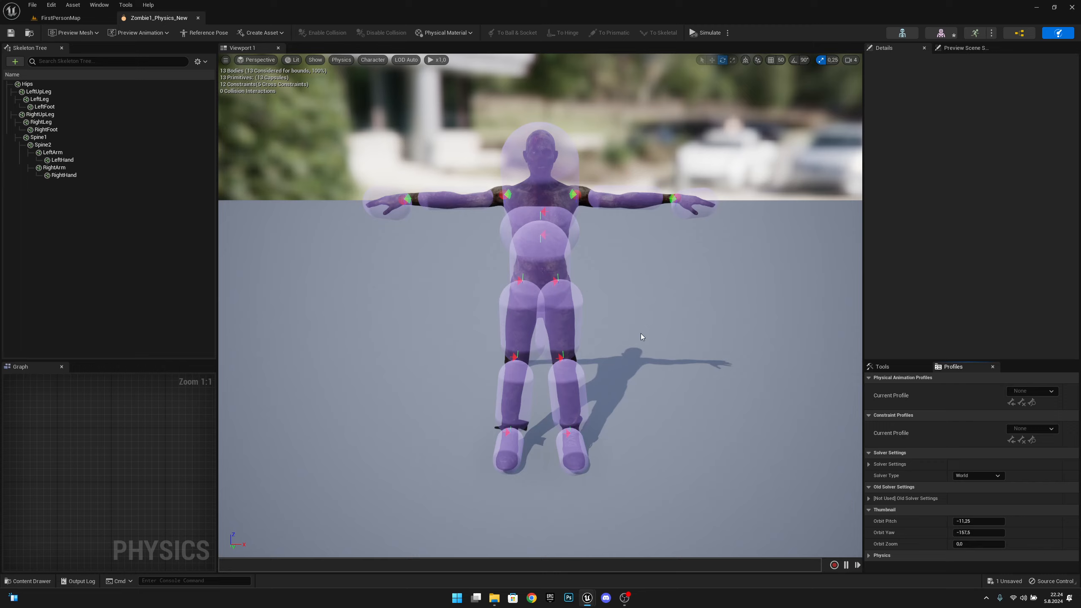
{"action": "key", "text": "w"}
{"action": "right_click_drag", "start_coordinate": [640, 334], "coordinate": [592, 323]}
{"action": "key", "text": "s"}
{"action": "key", "text": "d"}
{"action": "key", "text": "a"}
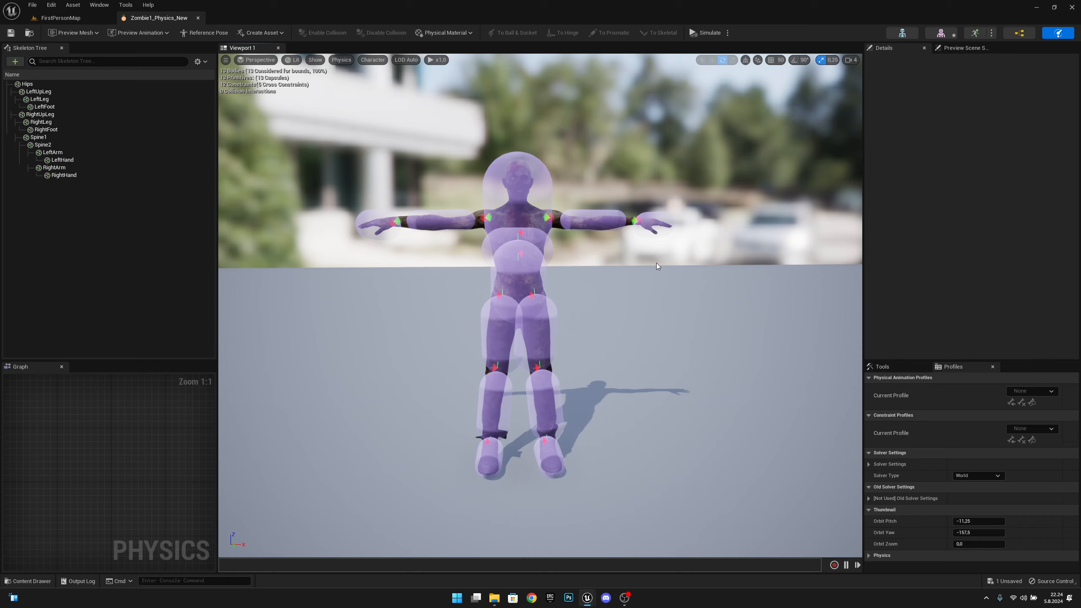
{"action": "left_click", "coordinate": [851, 59]}
{"action": "left_click", "coordinate": [857, 80]}
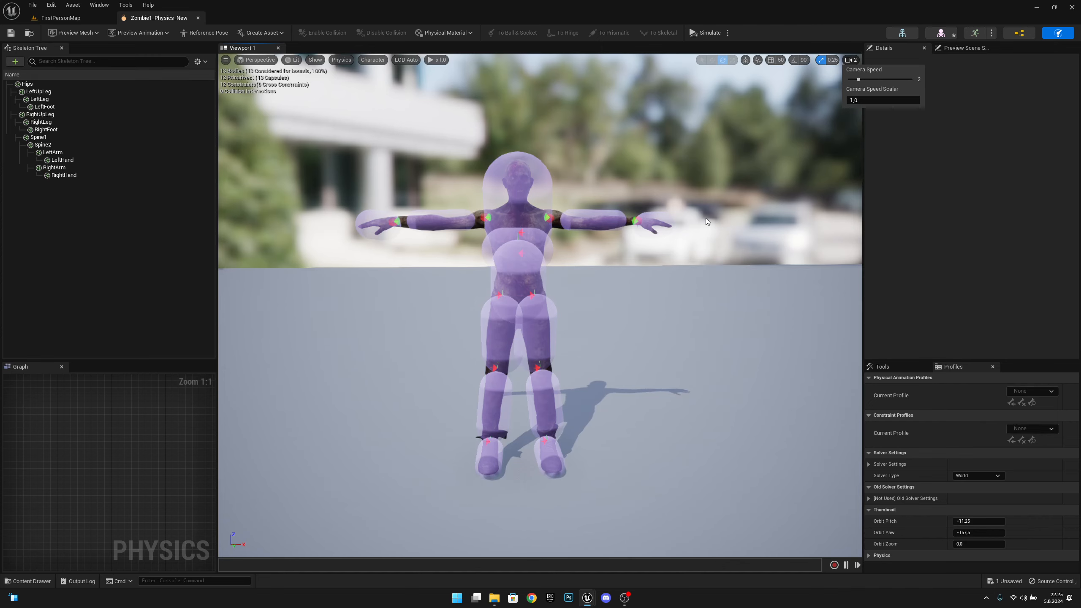
Step: Examine the zombie's collision capsules for the left foot, lower leg and upper leg, and the constraint at the left ankle
{"action": "right_click_drag", "start_coordinate": [664, 205], "coordinate": [644, 220]}
{"action": "key", "text": "w"}
{"action": "key", "text": "s"}
{"action": "key", "text": "w"}
{"action": "key", "text": "s"}
{"action": "key", "text": "w"}
{"action": "key", "text": "q"}
{"action": "key", "text": "a"}
{"action": "key", "text": "d"}
{"action": "key", "text": "w"}
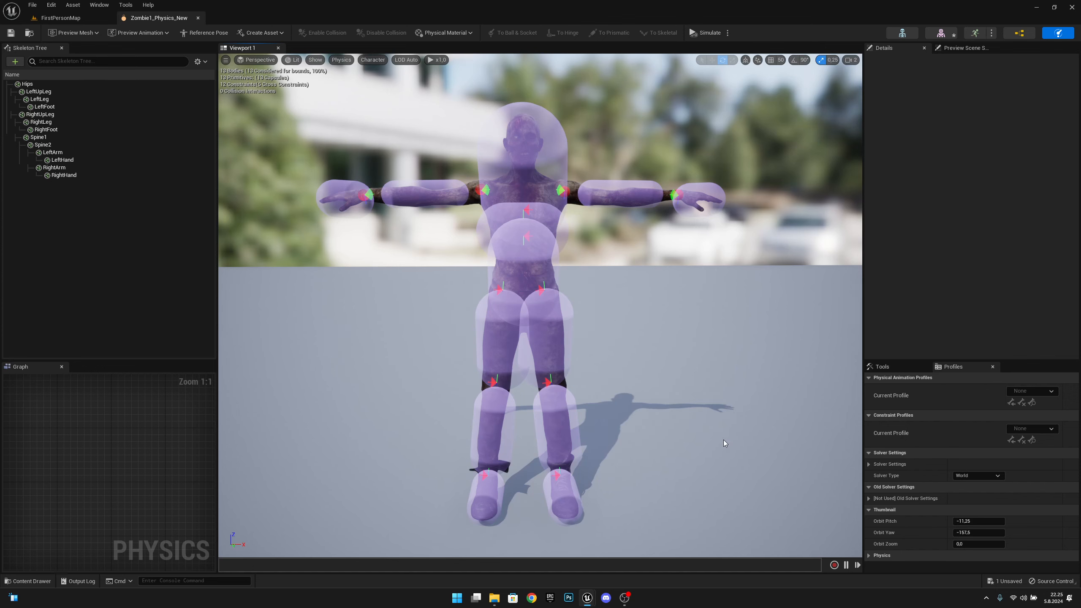
{"action": "left_click", "coordinate": [563, 490]}
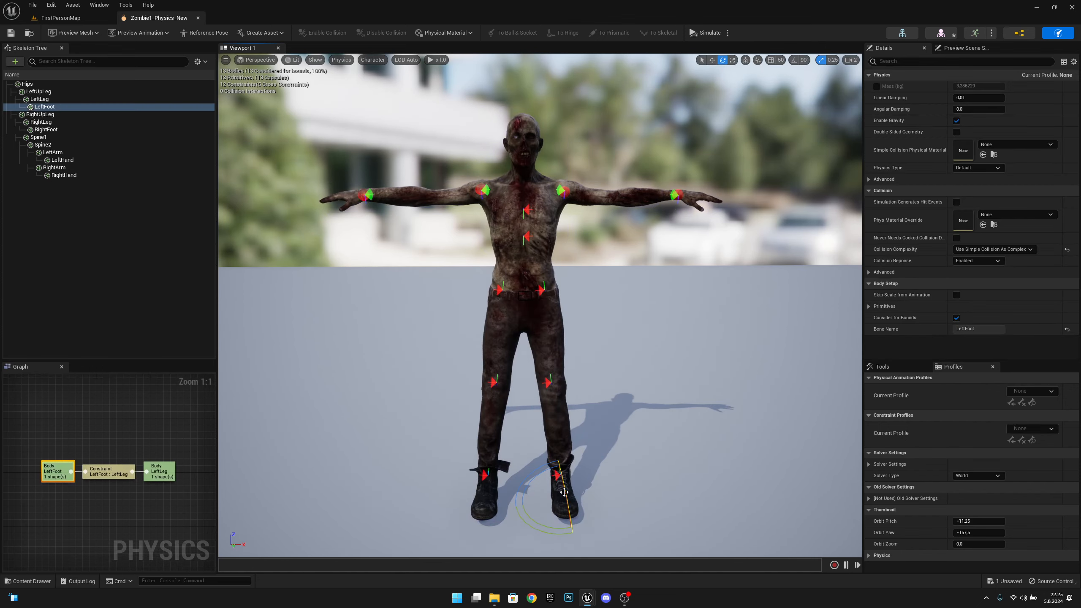
{"action": "left_click", "coordinate": [420, 367]}
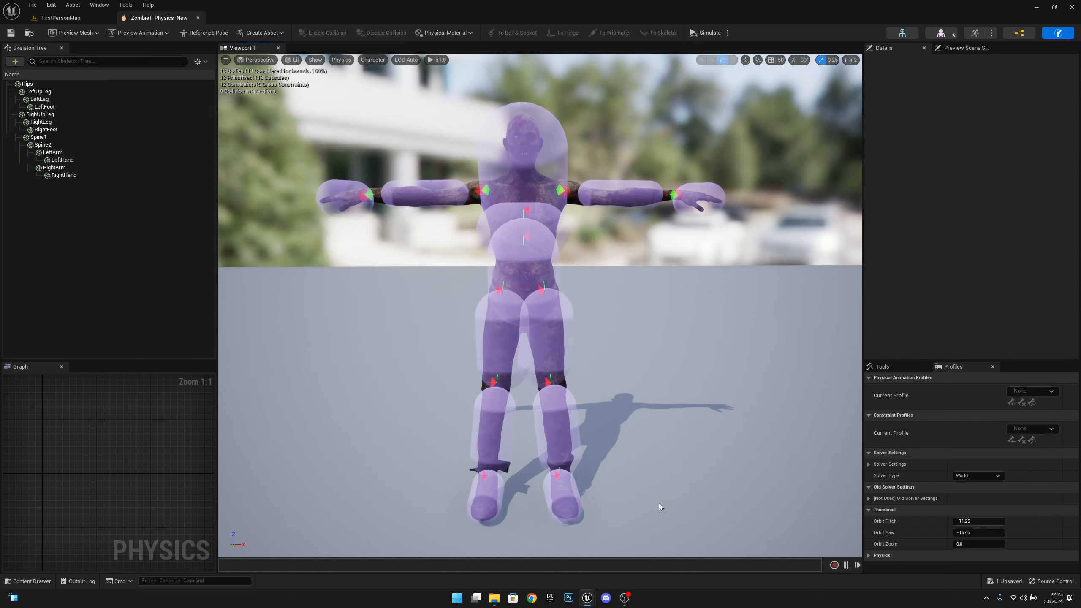
{"action": "left_click", "coordinate": [565, 490]}
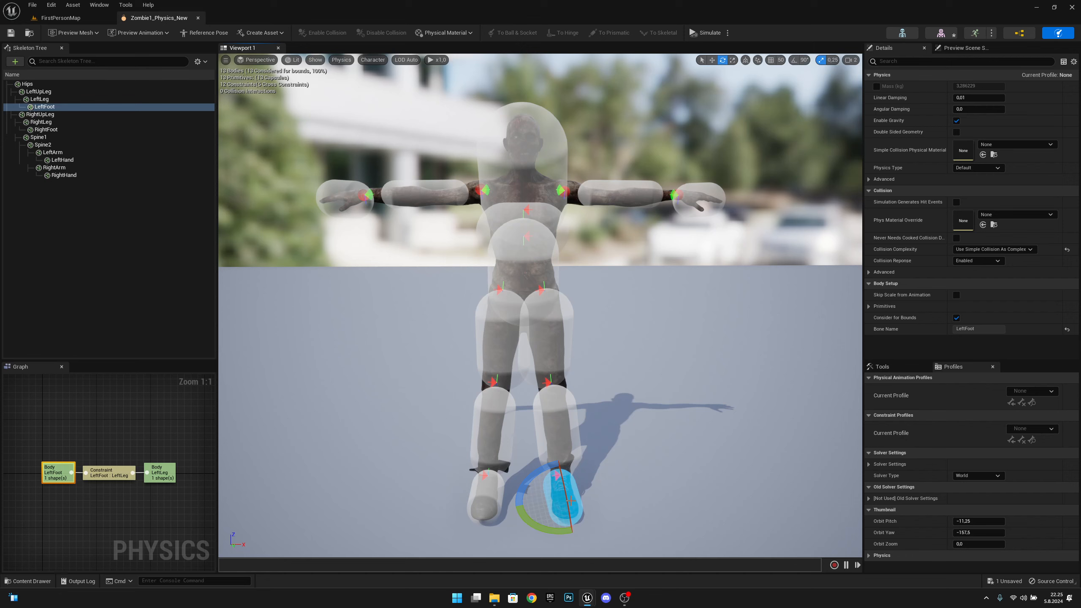
{"action": "left_click", "coordinate": [566, 440]}
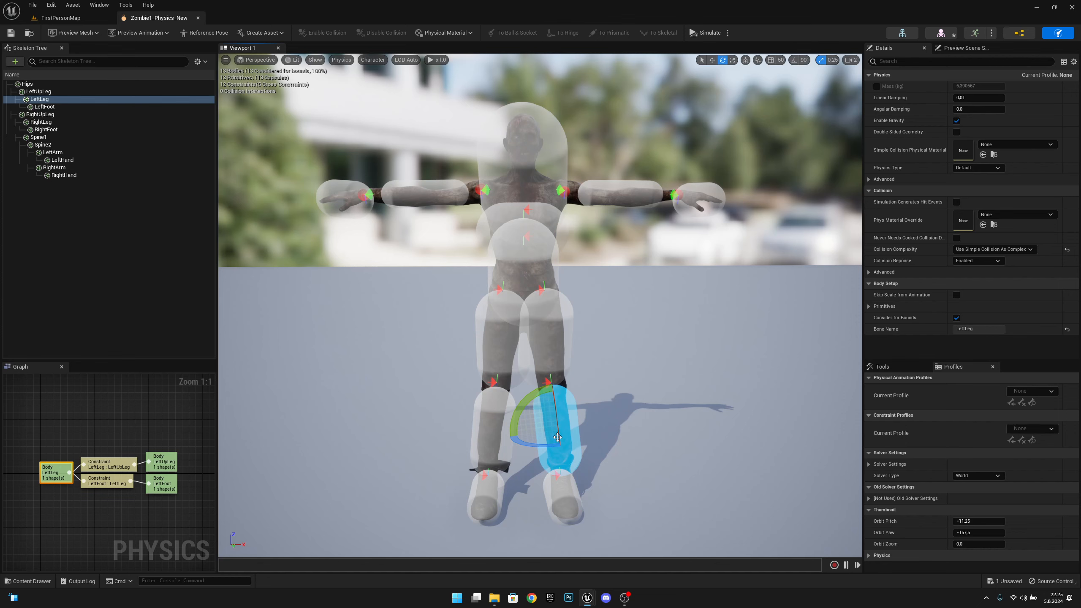
{"action": "left_click", "coordinate": [549, 338]}
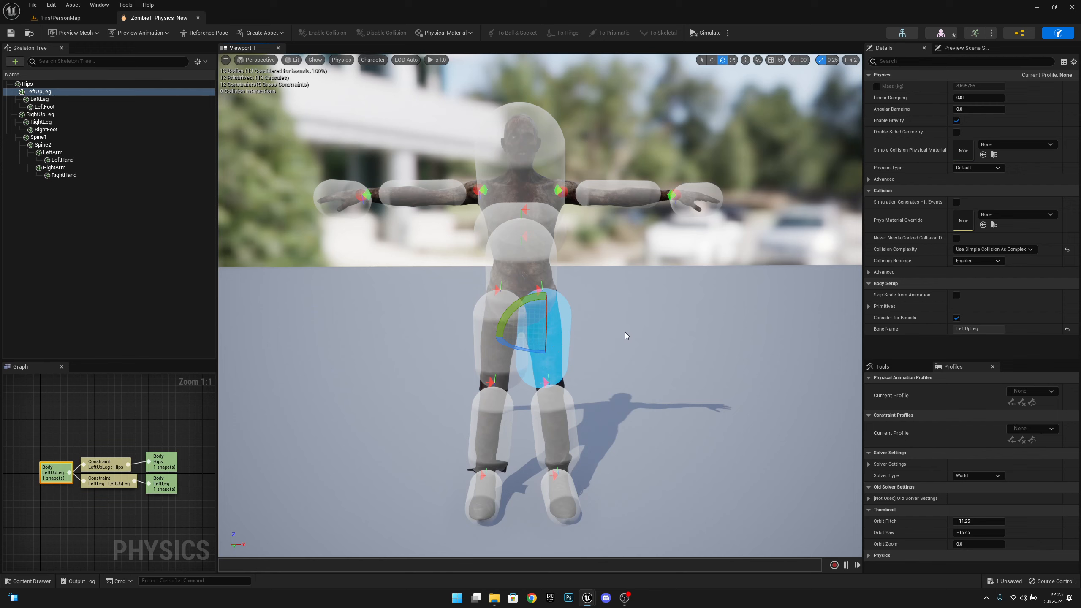
{"action": "left_click", "coordinate": [555, 475]}
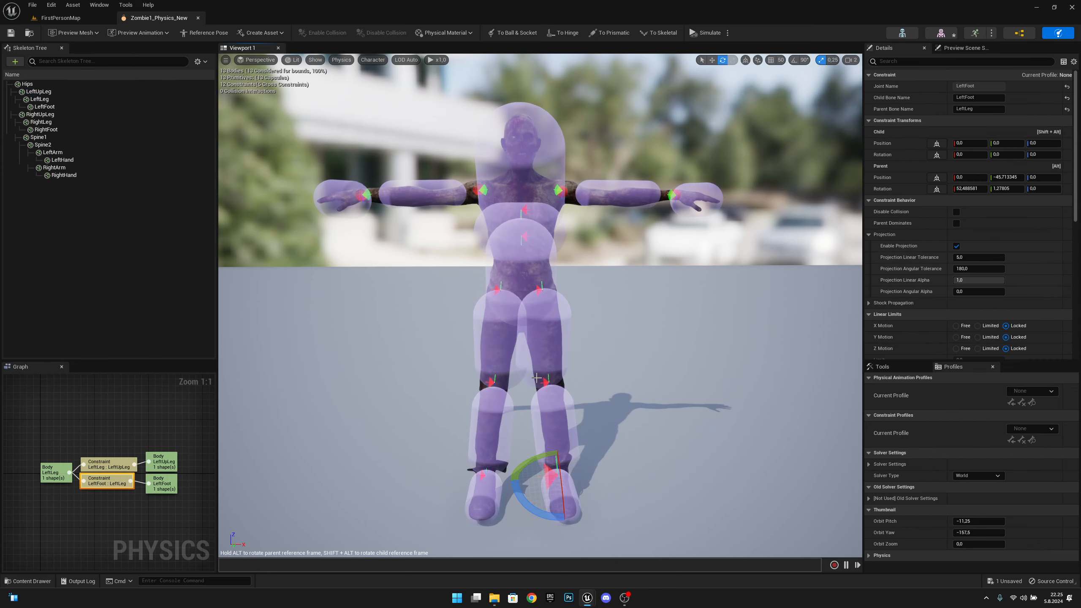
{"action": "left_click", "coordinate": [544, 350]}
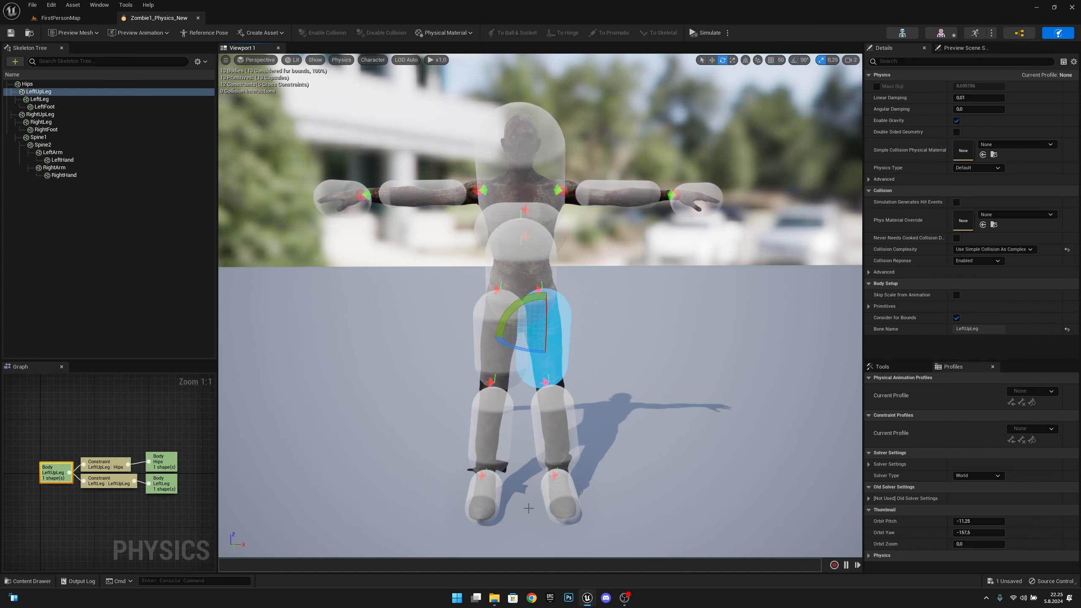
Step: Examine the hips' collision capsule and its connections to the upper legs and spine
{"action": "key", "text": "w"}
{"action": "right_click_drag", "start_coordinate": [582, 415], "coordinate": [586, 422]}
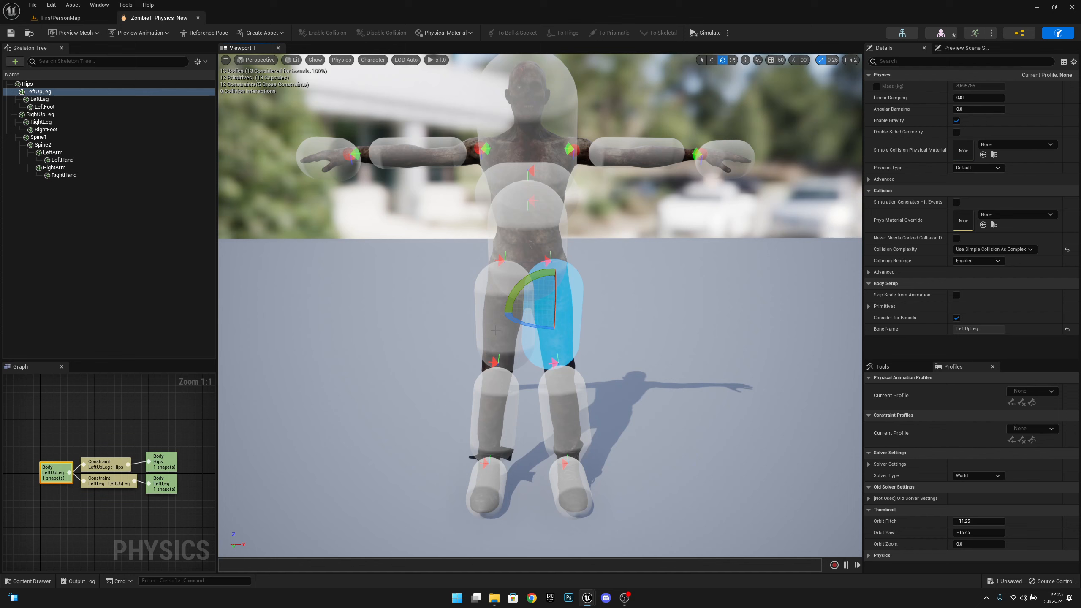
{"action": "right_click_drag", "start_coordinate": [603, 339], "coordinate": [532, 289]}
{"action": "left_click", "coordinate": [514, 286]}
{"action": "key", "text": "w"}
{"action": "key", "text": "w"}
{"action": "key", "text": "s"}
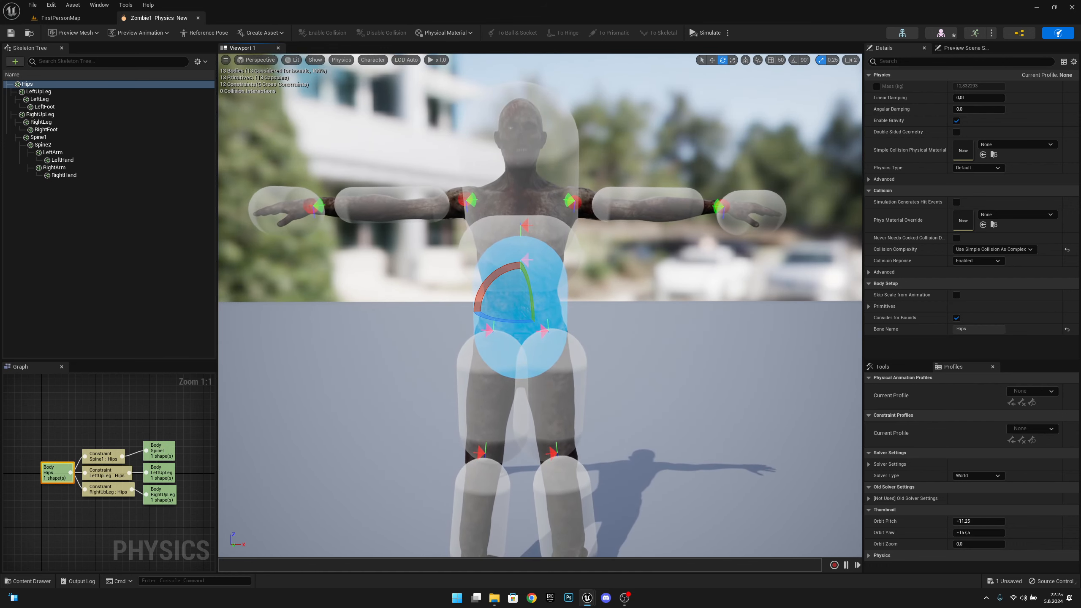
Step: Delete the Spine1 and Spine2 collision bodies covering the zombie's torso and head
{"action": "key", "text": "w"}
{"action": "left_click", "coordinate": [551, 226]}
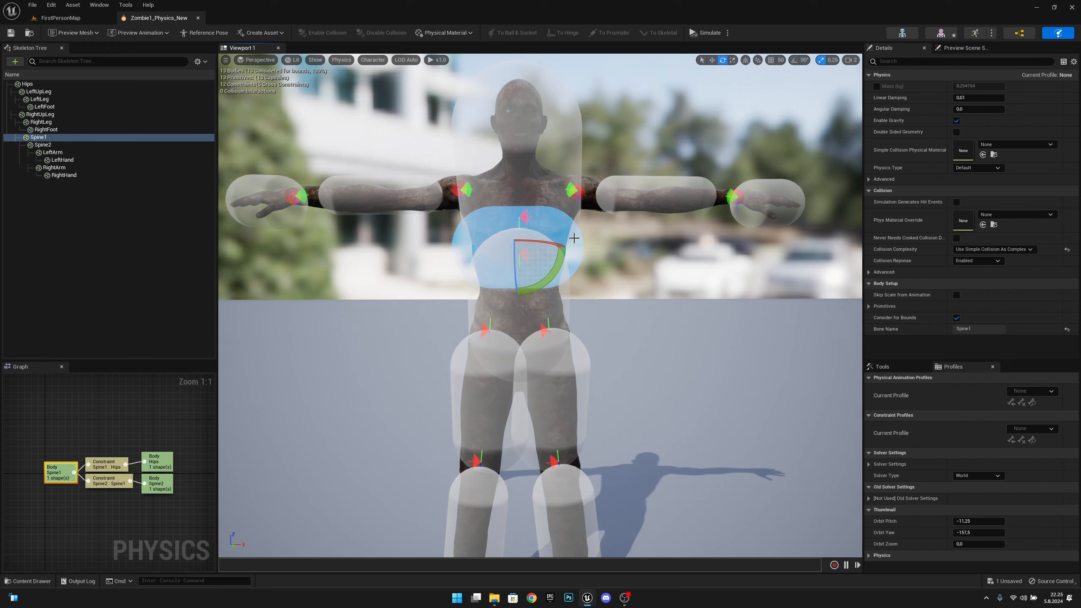
{"action": "key", "text": "Delete"}
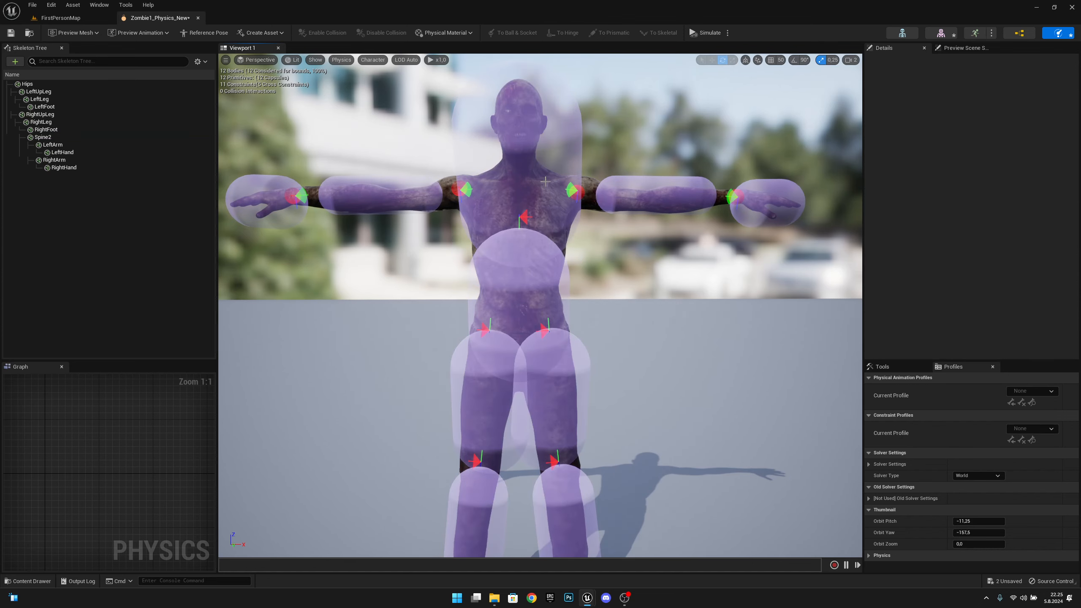
{"action": "left_click", "coordinate": [544, 182]}
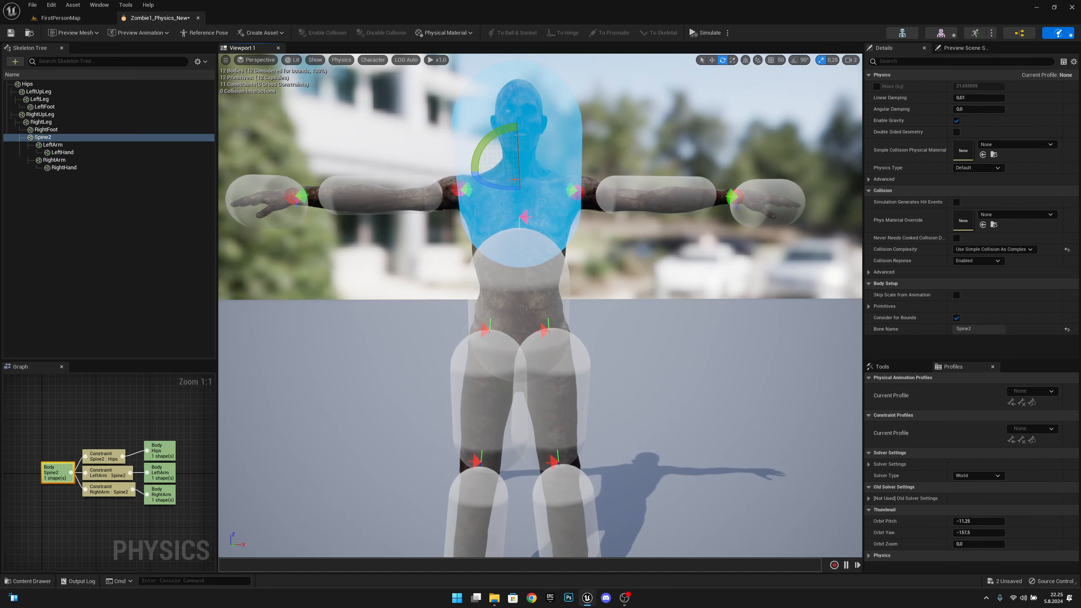
{"action": "key", "text": "Delete"}
{"action": "right_click_drag", "start_coordinate": [536, 188], "coordinate": [566, 215]}
{"action": "key", "text": "s"}
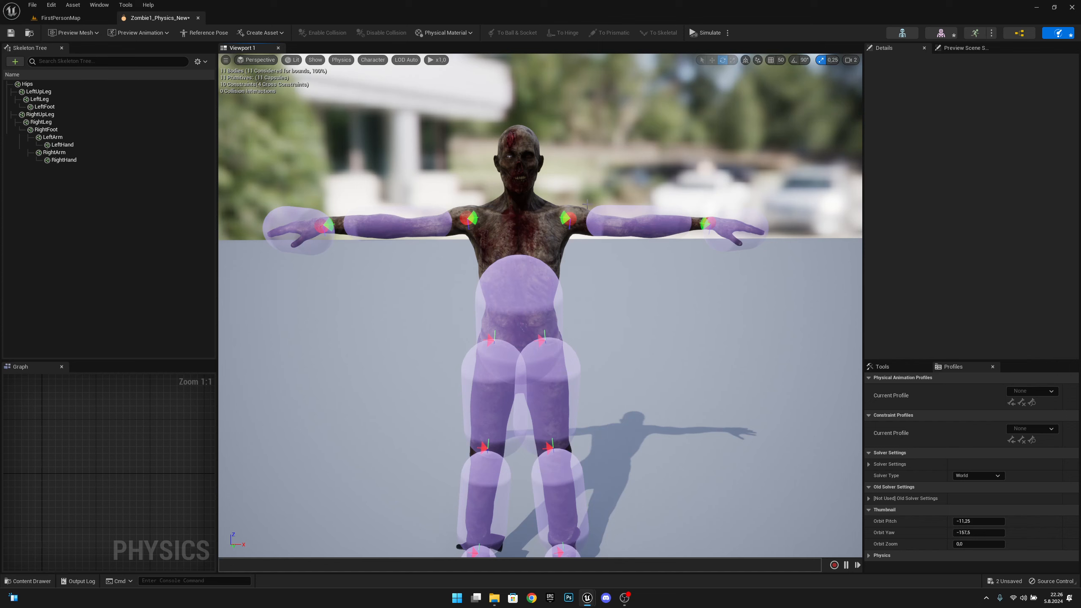
Step: Delete the LeftArm and RightArm collision bodies
{"action": "left_click", "coordinate": [648, 232]}
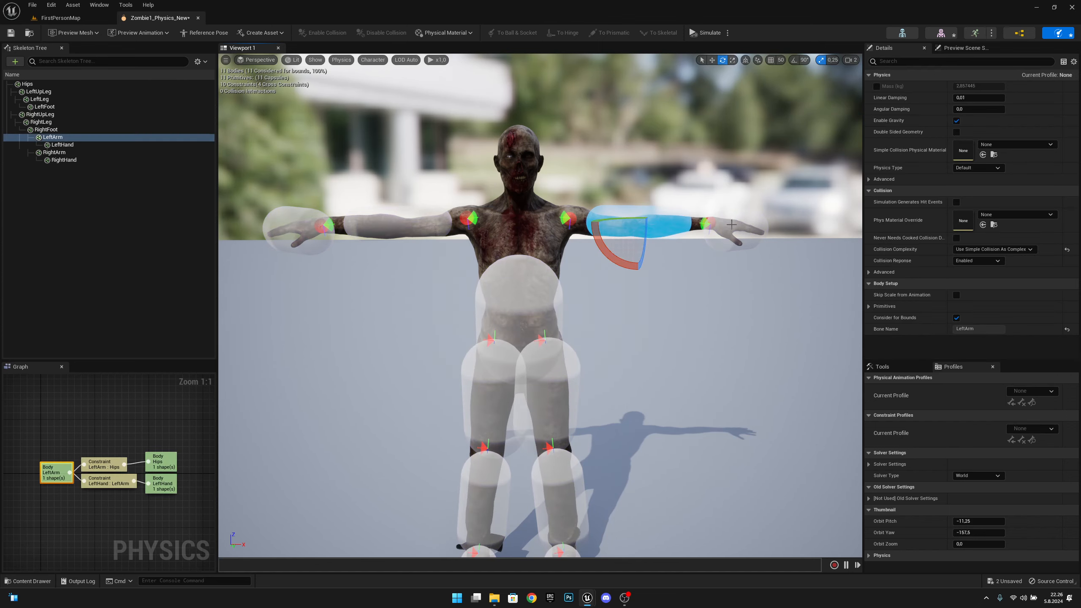
{"action": "key", "text": "Delete"}
{"action": "left_click", "coordinate": [398, 228]}
{"action": "key", "text": "Delete"}
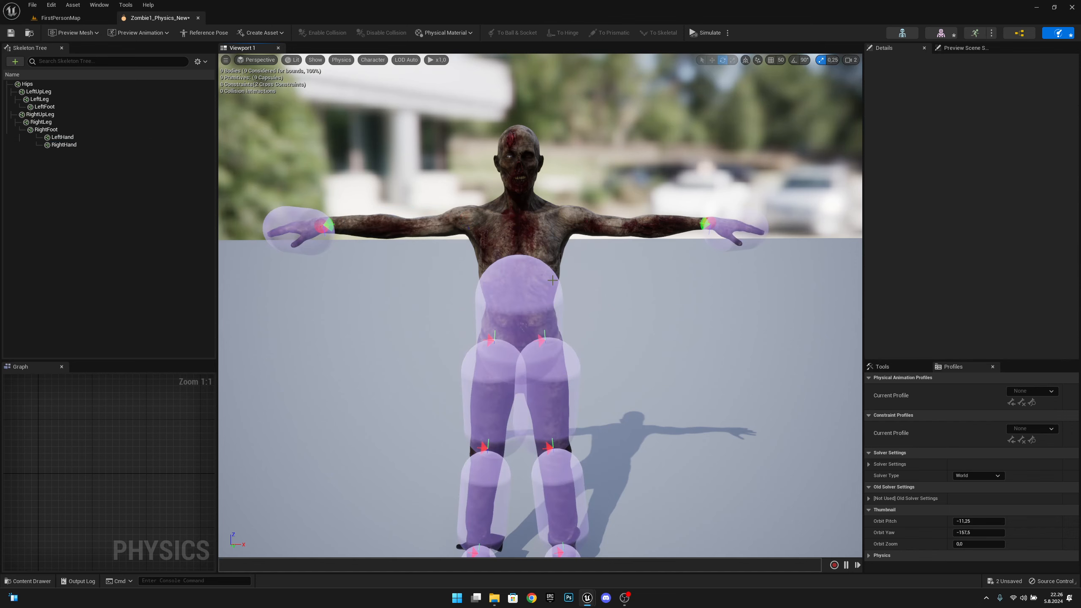
Step: Examine the remaining collision bodies on the zombie's hips, legs, feet and hands
{"action": "right_click_drag", "start_coordinate": [638, 360], "coordinate": [601, 322]}
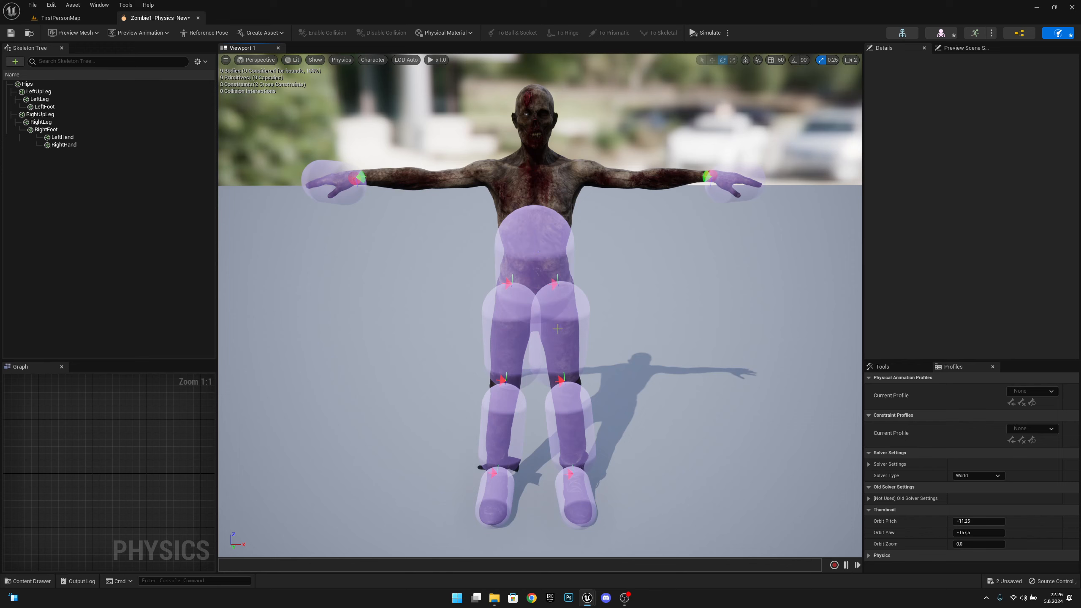
{"action": "left_click", "coordinate": [537, 240]}
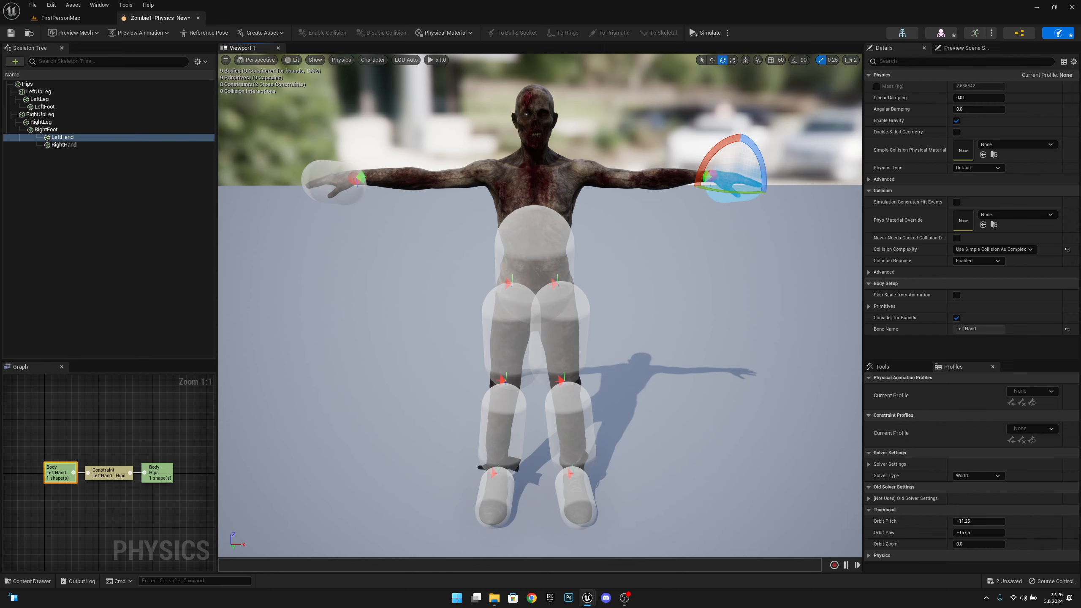
{"action": "left_click", "coordinate": [331, 185]}
{"action": "left_click", "coordinate": [658, 283]}
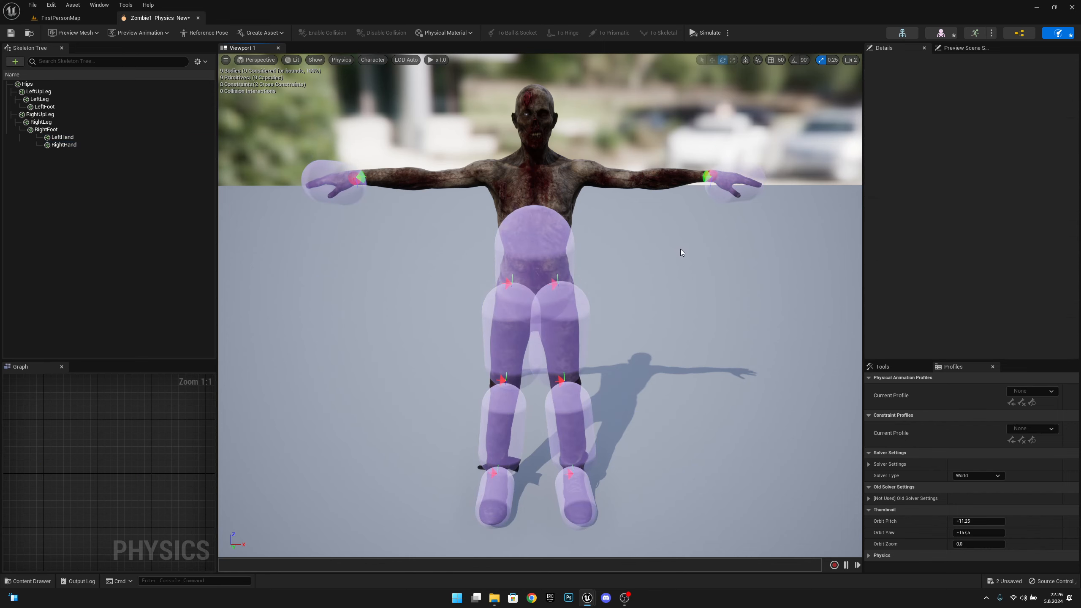
{"action": "right_click_drag", "start_coordinate": [676, 242], "coordinate": [698, 242]}
{"action": "key", "text": "s"}
{"action": "key", "text": "d"}
{"action": "key", "text": "a"}
{"action": "mouse_move", "coordinate": [601, 273]}
{"action": "right_mouse_down"}
{"action": "mouse_move", "coordinate": [605, 253]}
{"action": "mouse_move", "coordinate": [618, 272]}
{"action": "right_mouse_up"}
{"action": "key", "text": "w"}
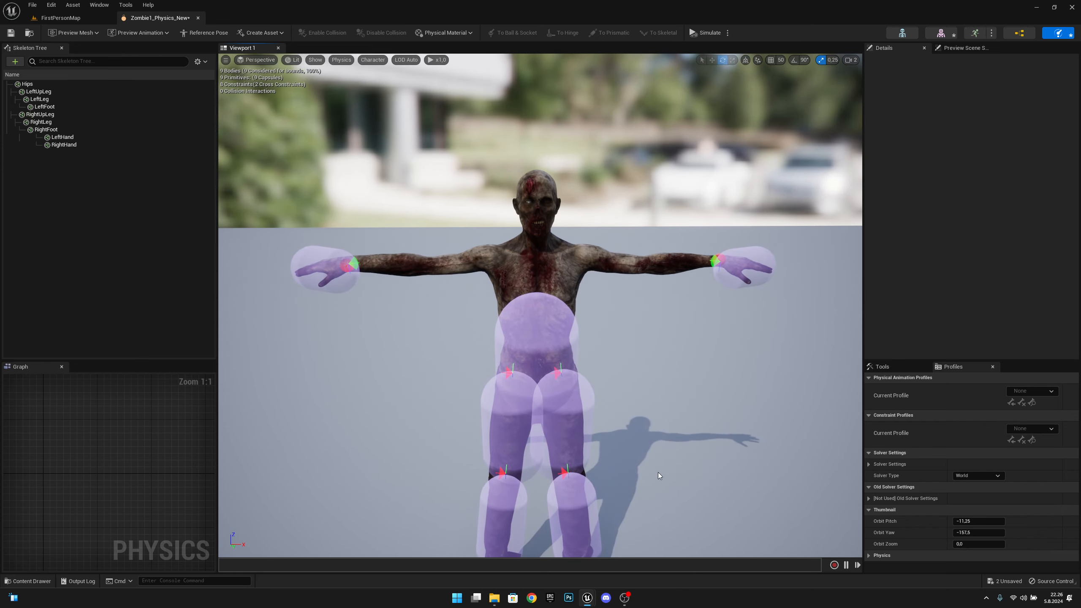
{"action": "right_click_drag", "start_coordinate": [722, 420], "coordinate": [720, 415]}
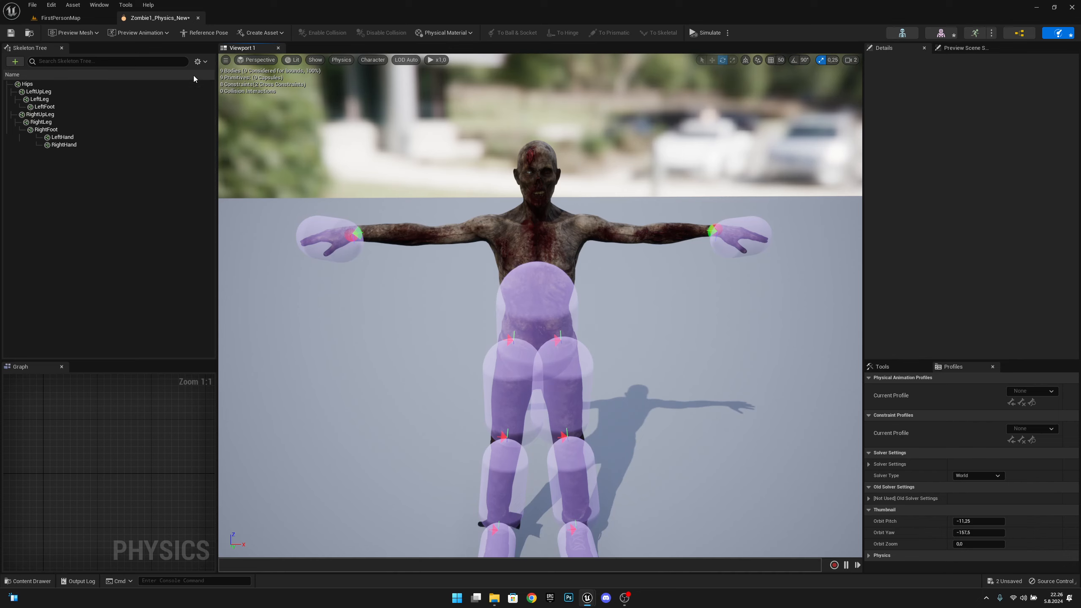
Step: Show all bones in the skeleton tree and locate the Spine2 bone on the zombie
{"action": "left_click", "coordinate": [200, 61]}
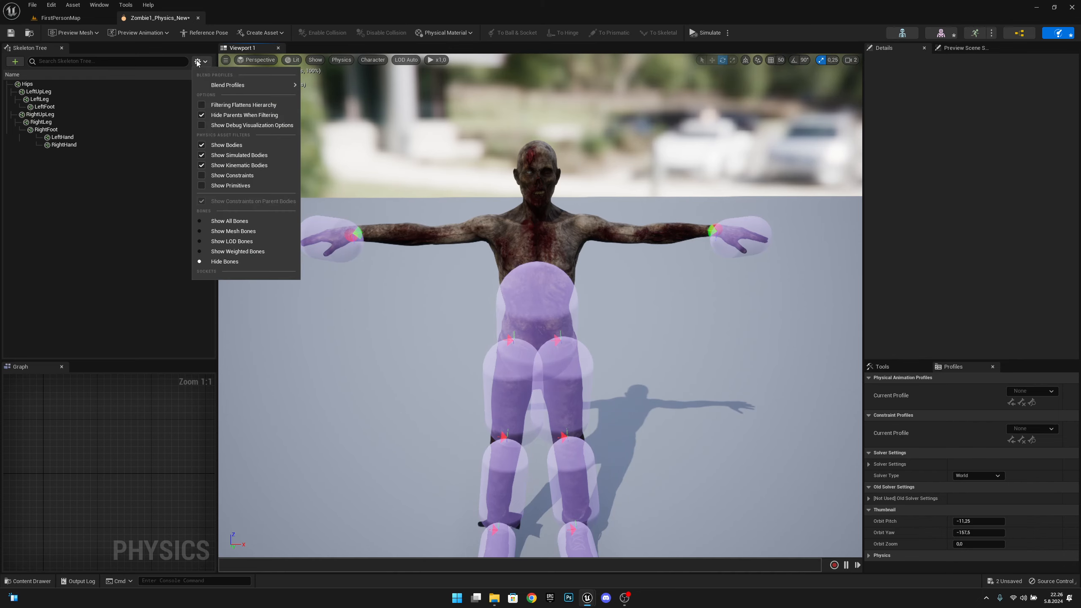
{"action": "left_click", "coordinate": [233, 223]}
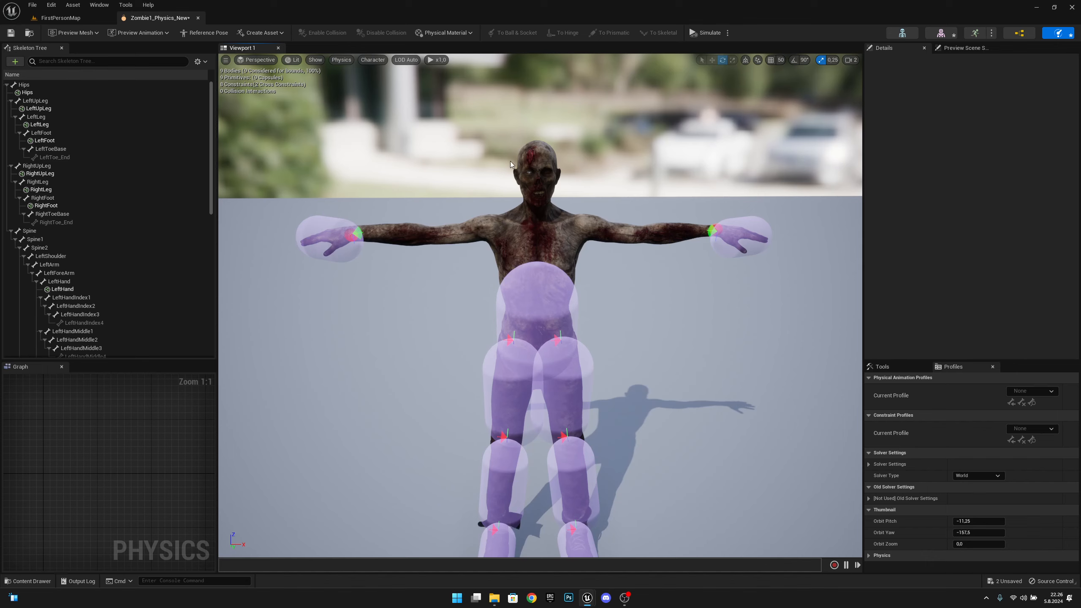
{"action": "left_click", "coordinate": [75, 249]}
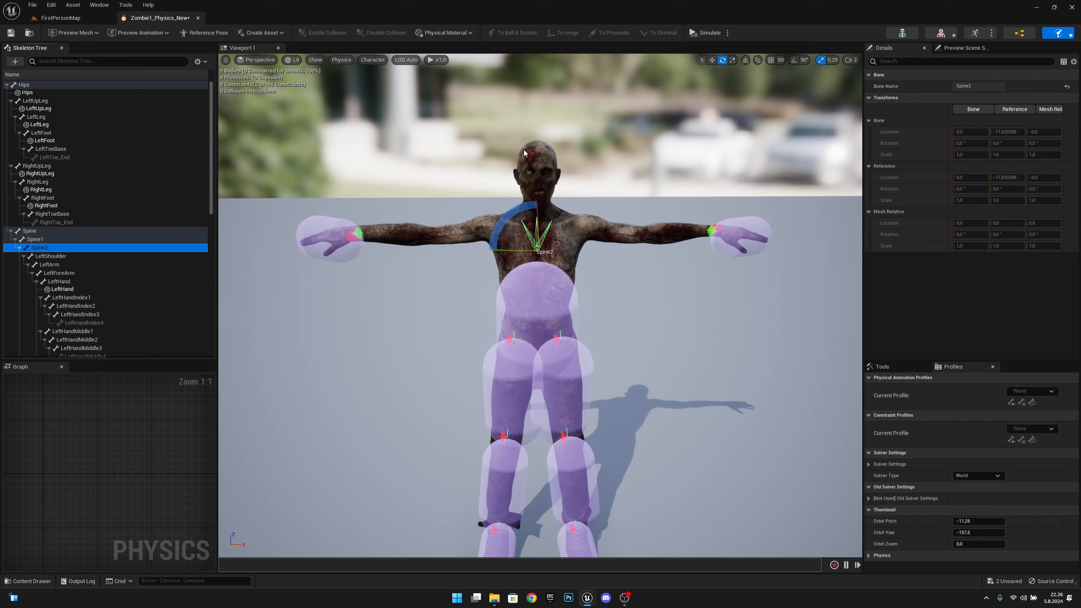
{"action": "left_click", "coordinate": [669, 176]}
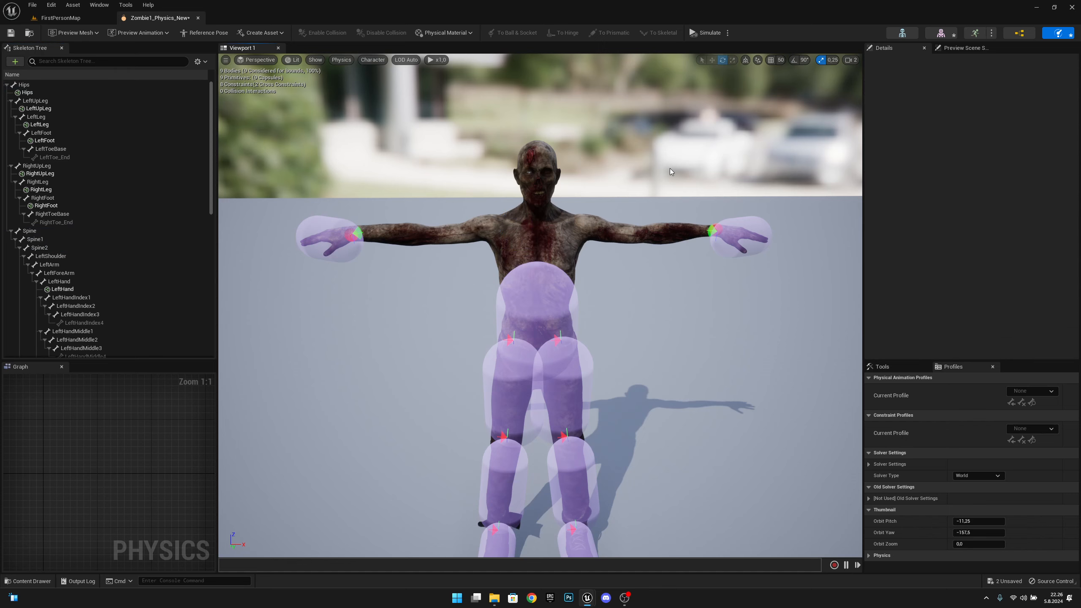
Step: Scale the Hips capsule down in length until it is nearly spherical around the pelvis
{"action": "left_click", "coordinate": [553, 307]}
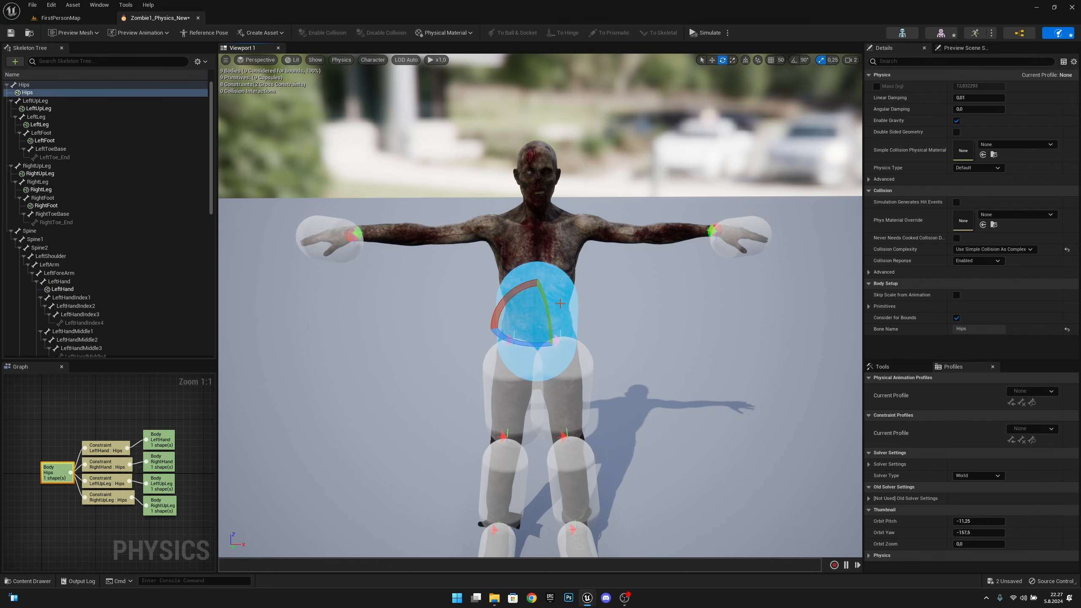
{"action": "right_click_drag", "start_coordinate": [560, 303], "coordinate": [532, 294]}
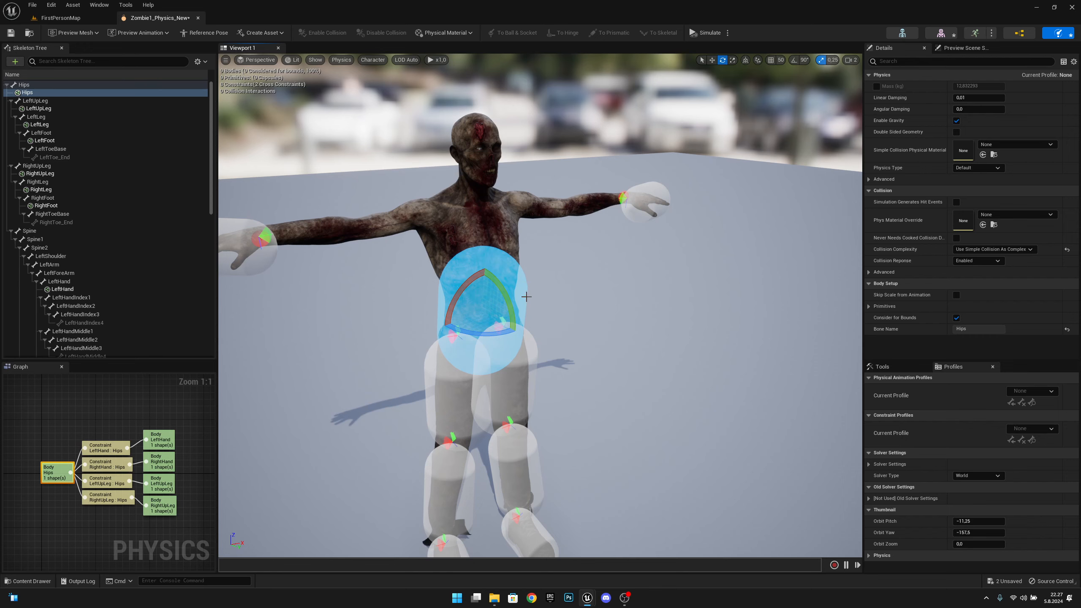
{"action": "key", "text": "r"}
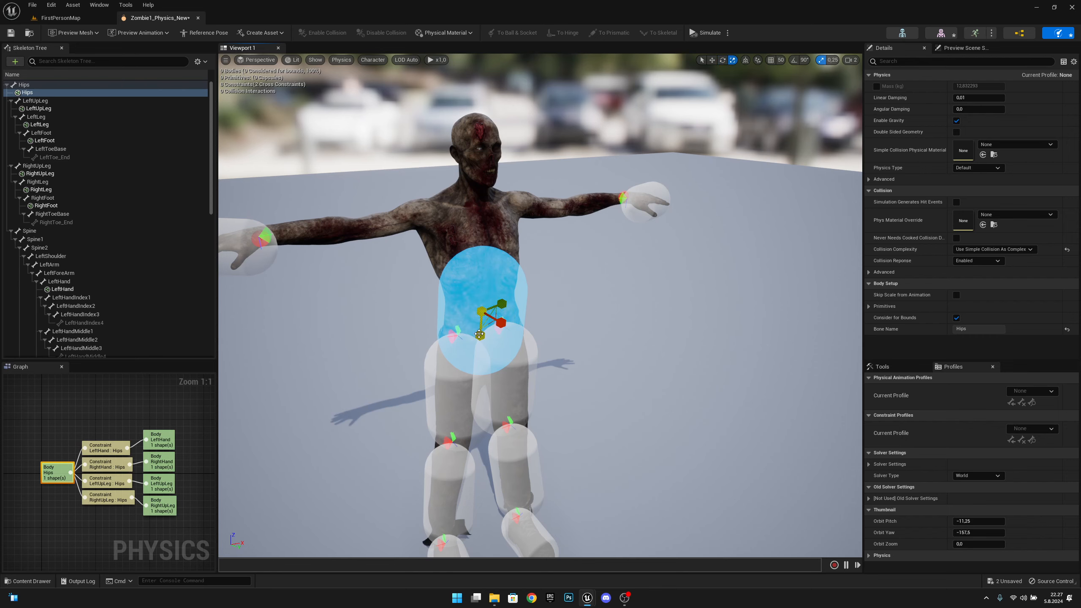
{"action": "mouse_move", "coordinate": [547, 316]}
{"action": "right_mouse_down"}
{"action": "mouse_move", "coordinate": [511, 319]}
{"action": "mouse_move", "coordinate": [537, 323]}
{"action": "mouse_move", "coordinate": [534, 333]}
{"action": "right_mouse_up"}
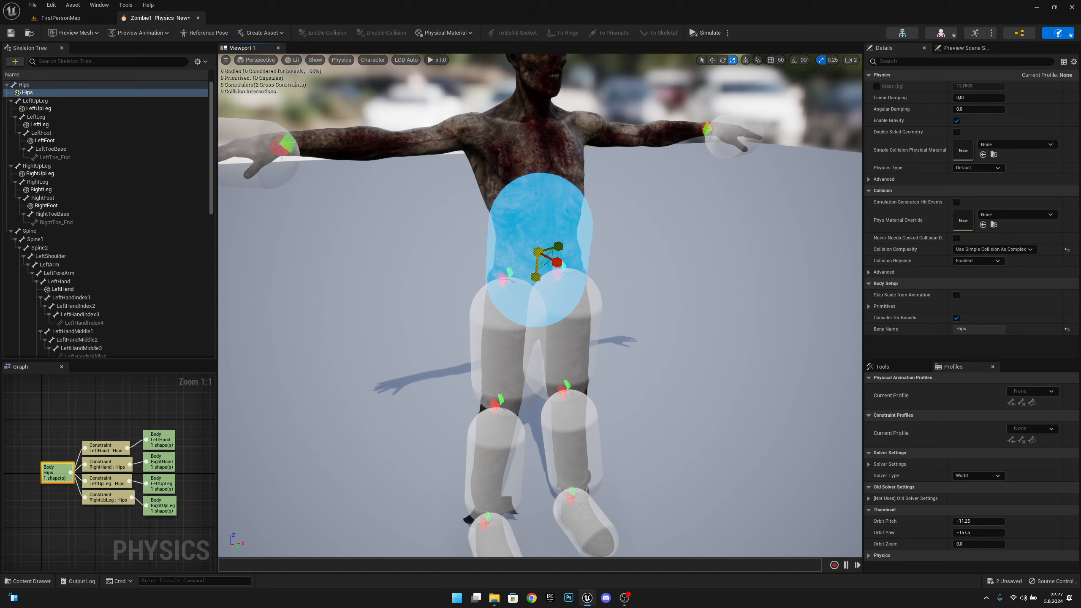
{"action": "left_click_drag", "start_coordinate": [544, 260], "coordinate": [542, 311]}
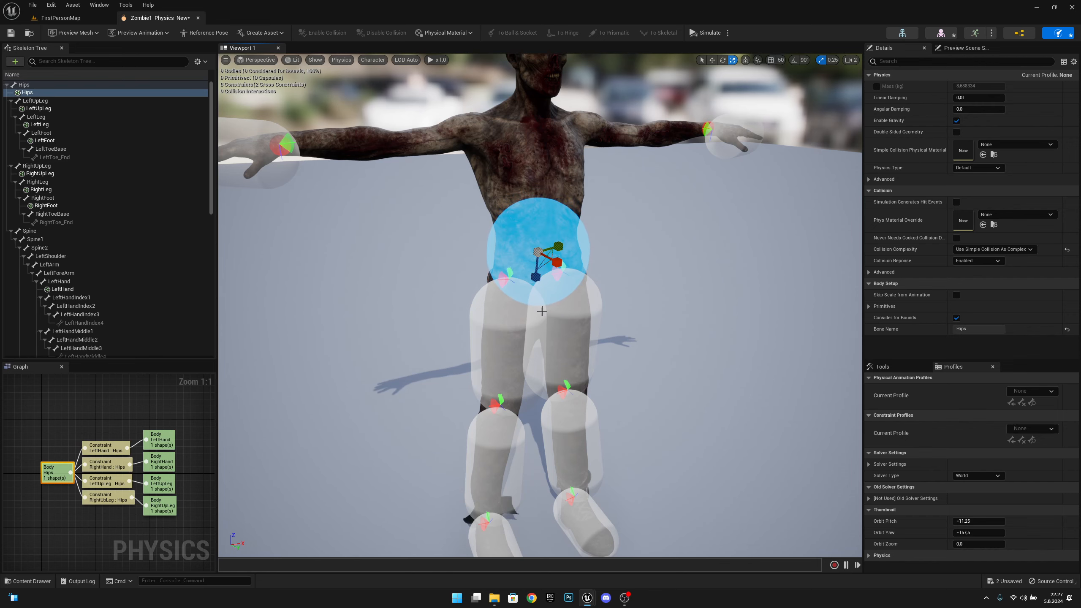
{"action": "right_click_drag", "start_coordinate": [616, 343], "coordinate": [532, 332]}
{"action": "key", "text": "d"}
{"action": "key", "text": "a"}
{"action": "key", "text": "d"}
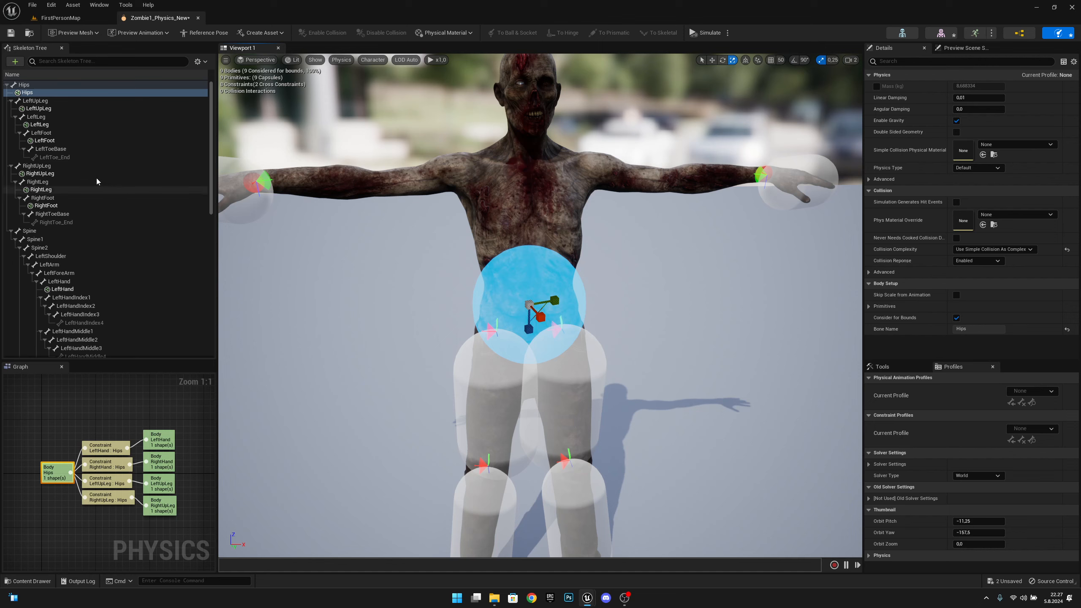
Step: Add a capsule collision shape to the Spine bone
{"action": "left_click", "coordinate": [47, 232]}
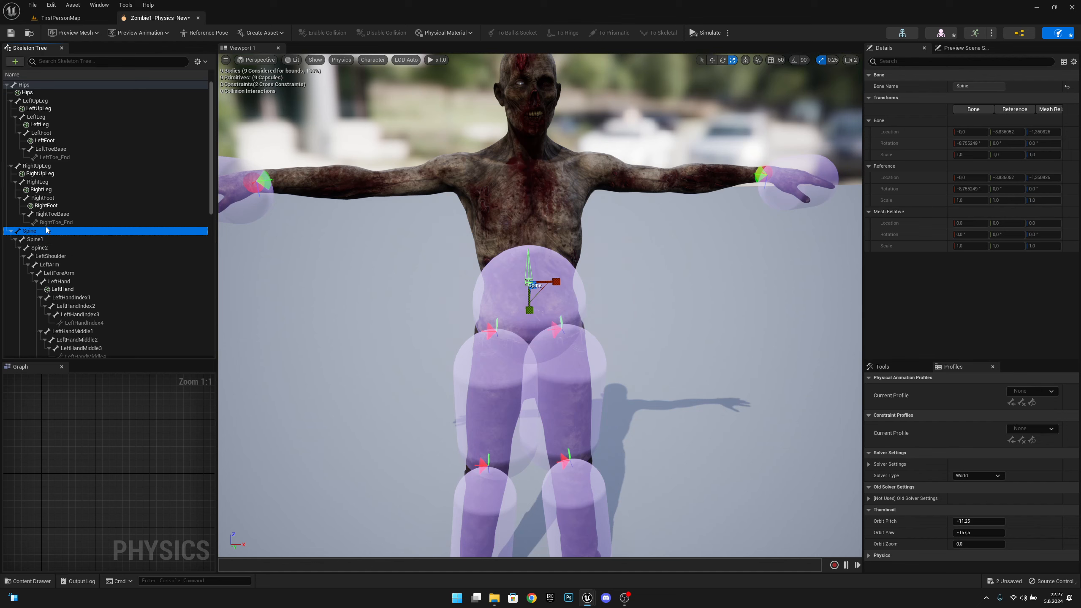
{"action": "right_click", "coordinate": [44, 233]}
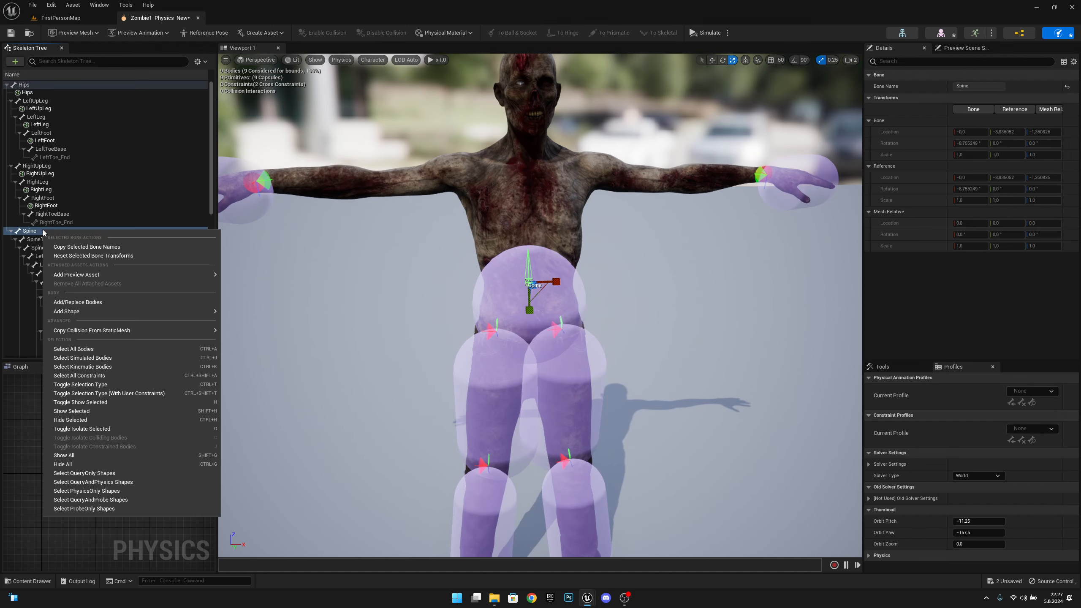
{"action": "mouse_move", "coordinate": [209, 311]}
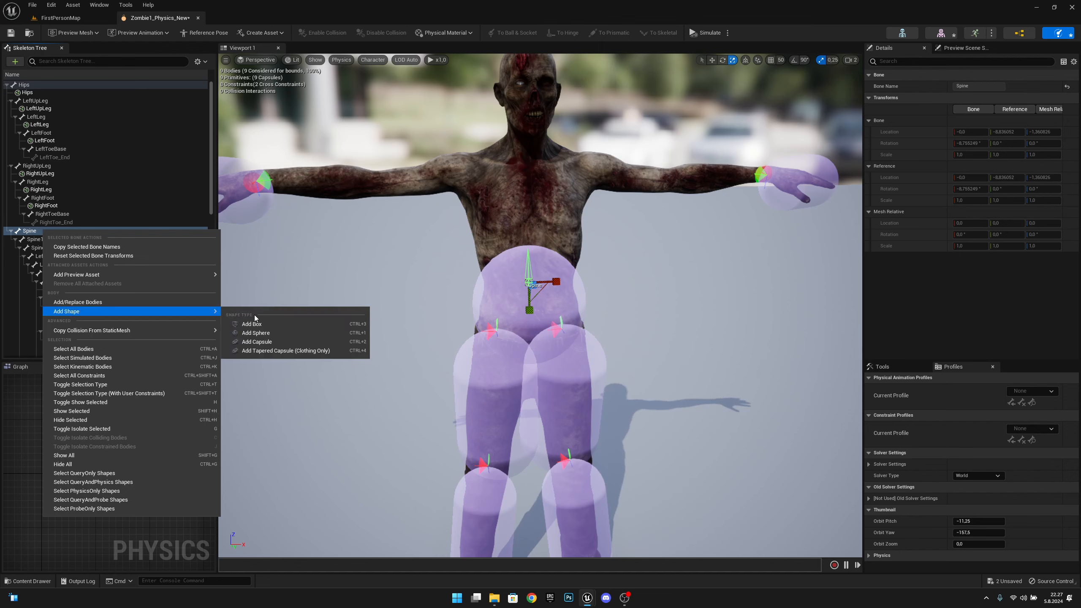
{"action": "left_click", "coordinate": [276, 343]}
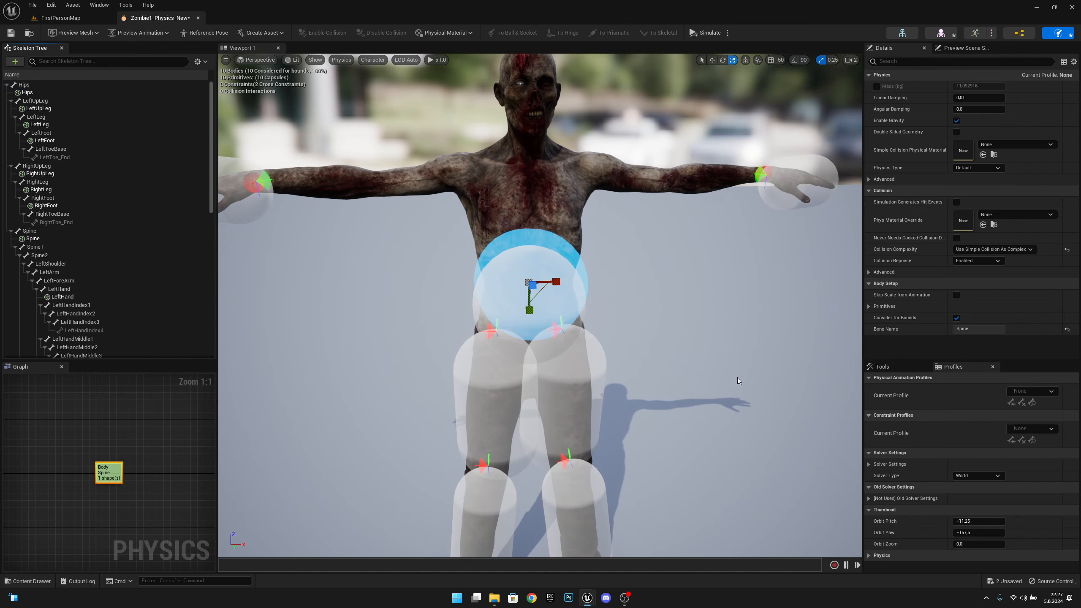
Step: Move the Spine capsule up from the hips onto the lower chest and inspect its depth from the side
{"action": "left_click", "coordinate": [567, 250]}
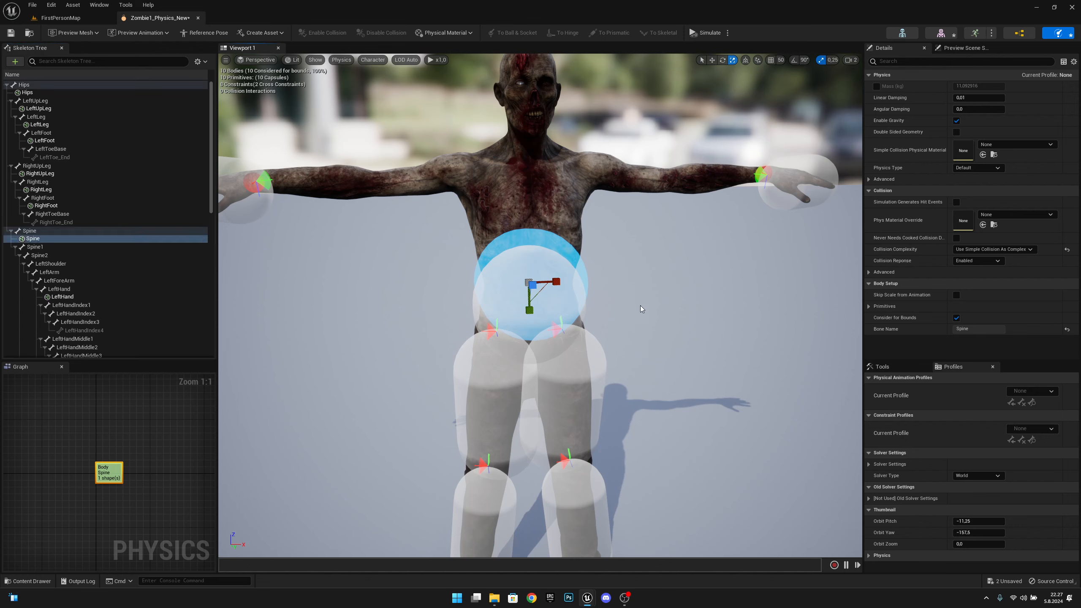
{"action": "key", "text": "w"}
{"action": "left_click_drag", "start_coordinate": [529, 309], "coordinate": [521, 270]}
{"action": "left_click_drag", "start_coordinate": [562, 242], "coordinate": [557, 242]}
{"action": "key", "text": "a"}
{"action": "right_click_drag", "start_coordinate": [631, 286], "coordinate": [782, 294]}
{"action": "key", "text": "s"}
{"action": "key", "text": "d"}
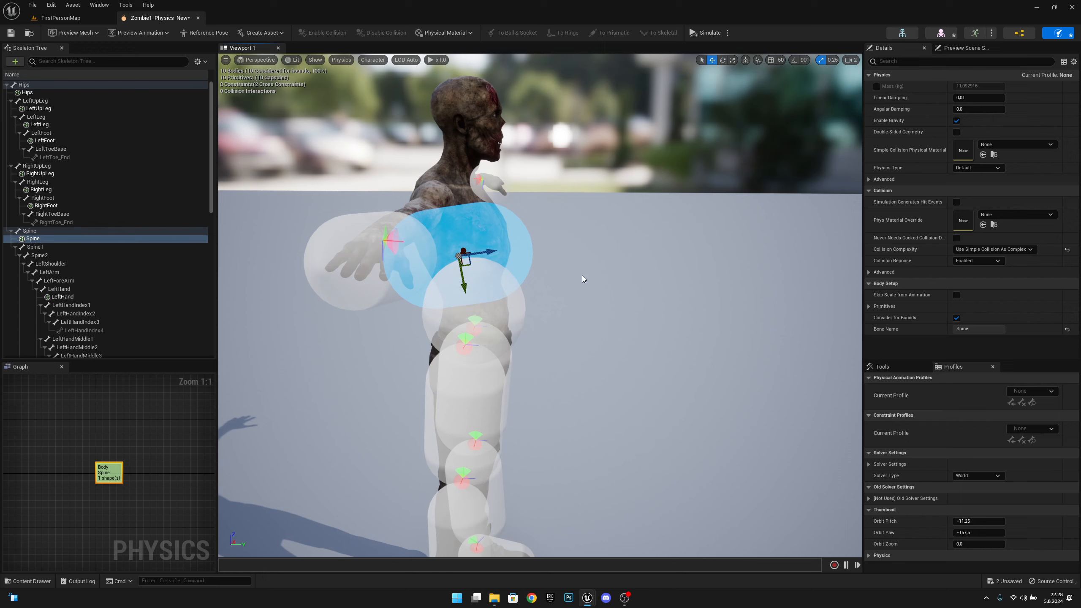
Step: Shorten the Spine capsule along its front-to-back length to fit the torso's depth
{"action": "key", "text": "e"}
{"action": "key", "text": "r"}
{"action": "mouse_move", "coordinate": [482, 247]}
{"action": "left_mouse_down"}
{"action": "mouse_move", "coordinate": [458, 249]}
{"action": "mouse_move", "coordinate": [492, 253]}
{"action": "left_mouse_up"}
Step: Center the Spine capsule sideways on the torso and enlarge it slightly
{"action": "key", "text": "w"}
{"action": "key", "text": "d"}
{"action": "right_click_drag", "start_coordinate": [510, 256], "coordinate": [382, 257]}
{"action": "right_click_drag", "start_coordinate": [664, 271], "coordinate": [597, 271]}
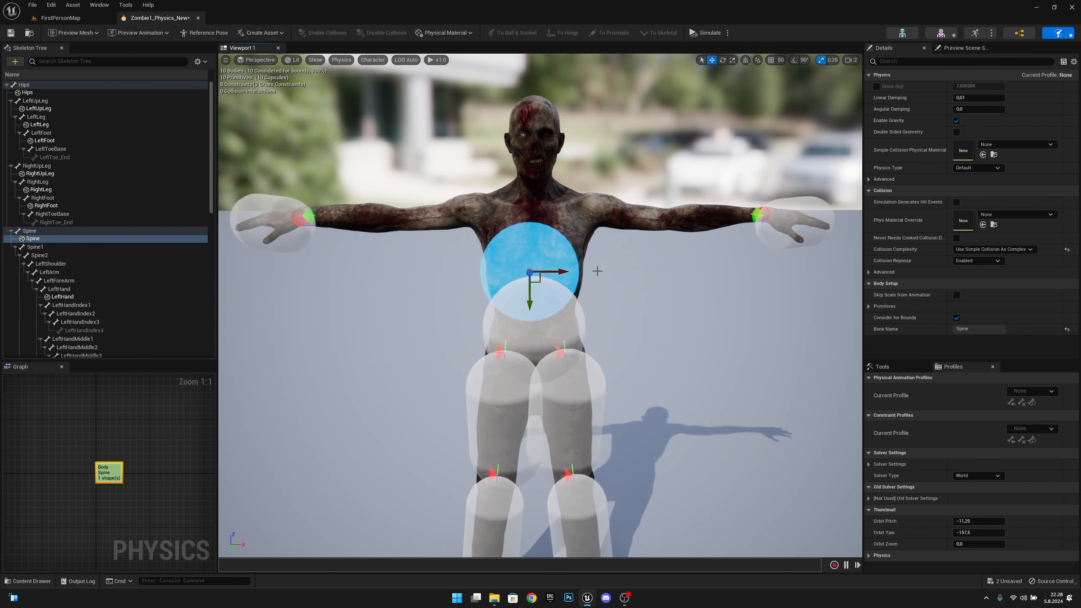
{"action": "left_click_drag", "start_coordinate": [558, 271], "coordinate": [561, 272]}
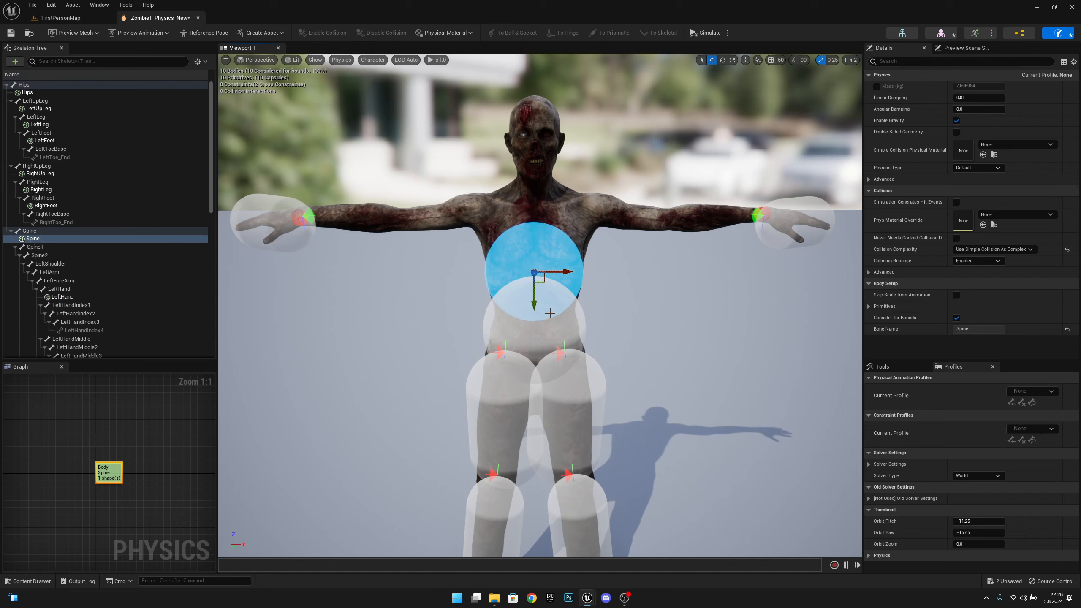
{"action": "key", "text": "e"}
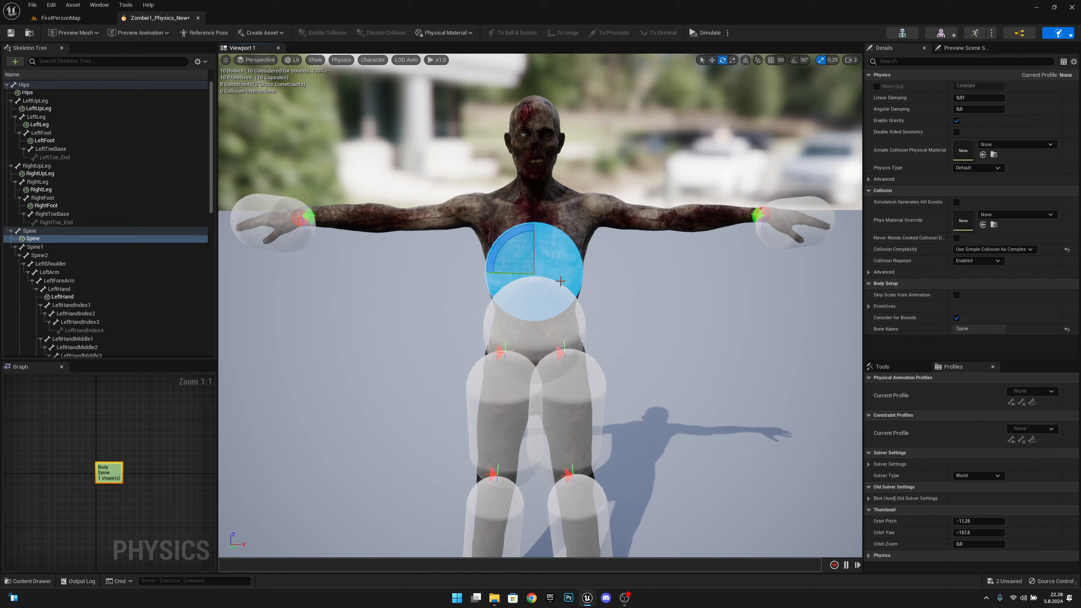
{"action": "key", "text": "r"}
{"action": "left_click_drag", "start_coordinate": [545, 282], "coordinate": [547, 283]}
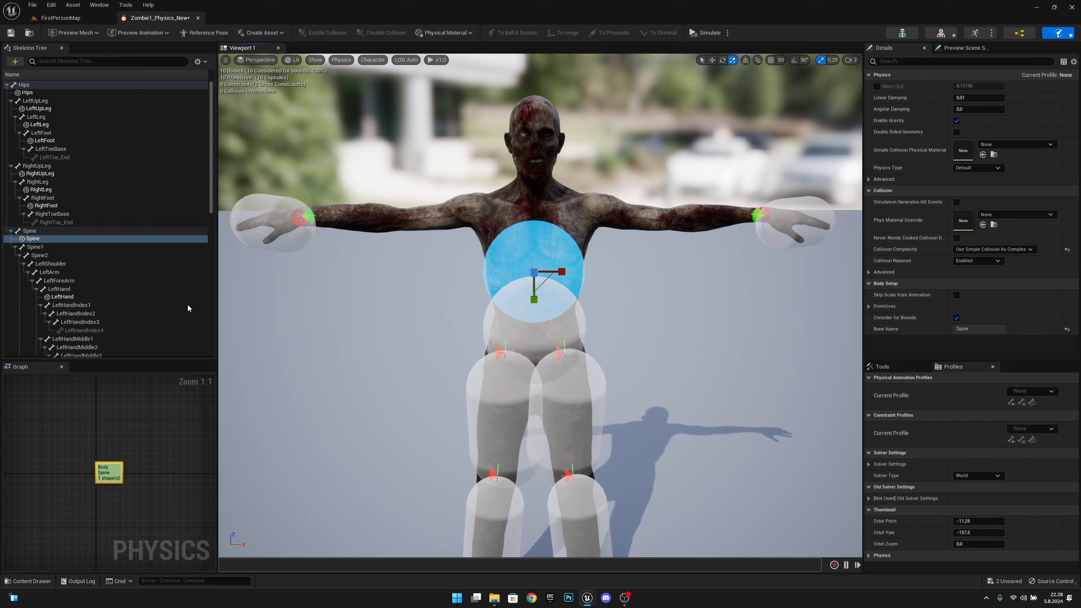
Step: Add a capsule collision shape to the Spine1 bone
{"action": "left_click", "coordinate": [35, 247]}
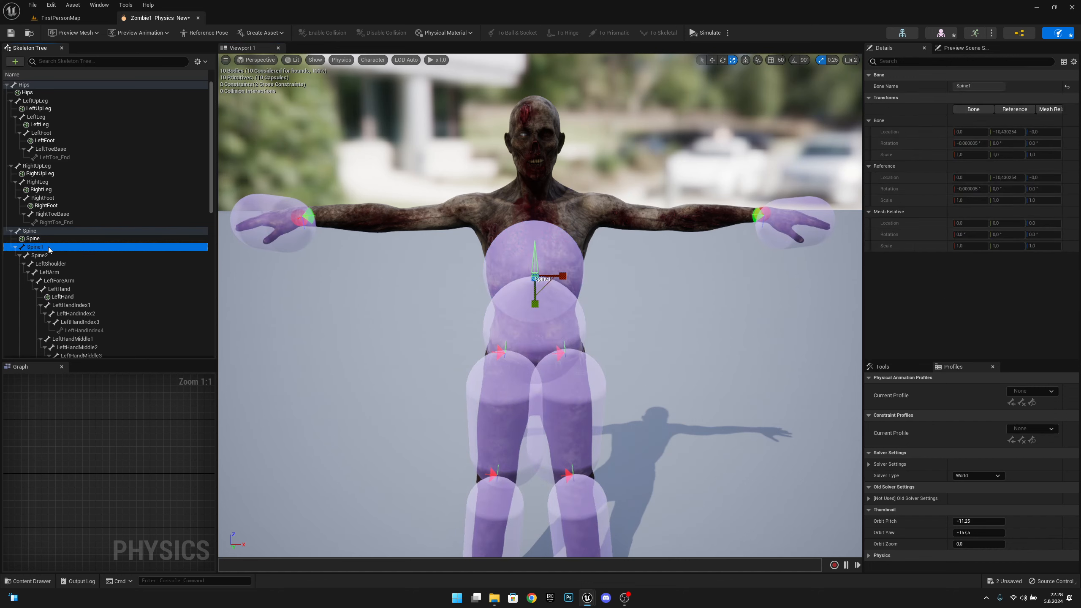
{"action": "right_click", "coordinate": [50, 250]}
{"action": "mouse_move", "coordinate": [147, 327]}
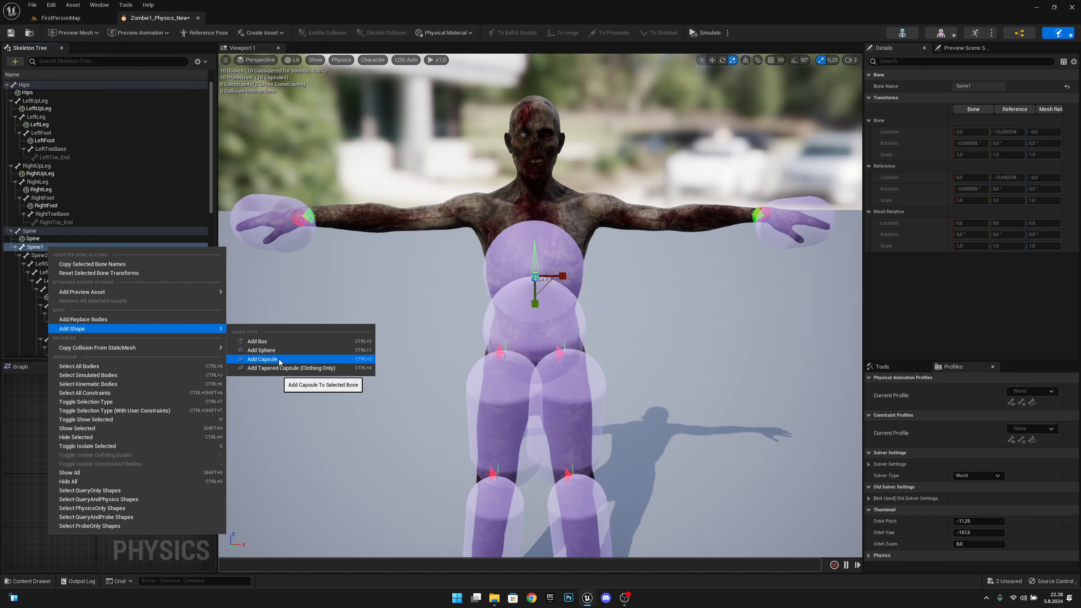
{"action": "left_click", "coordinate": [262, 360]}
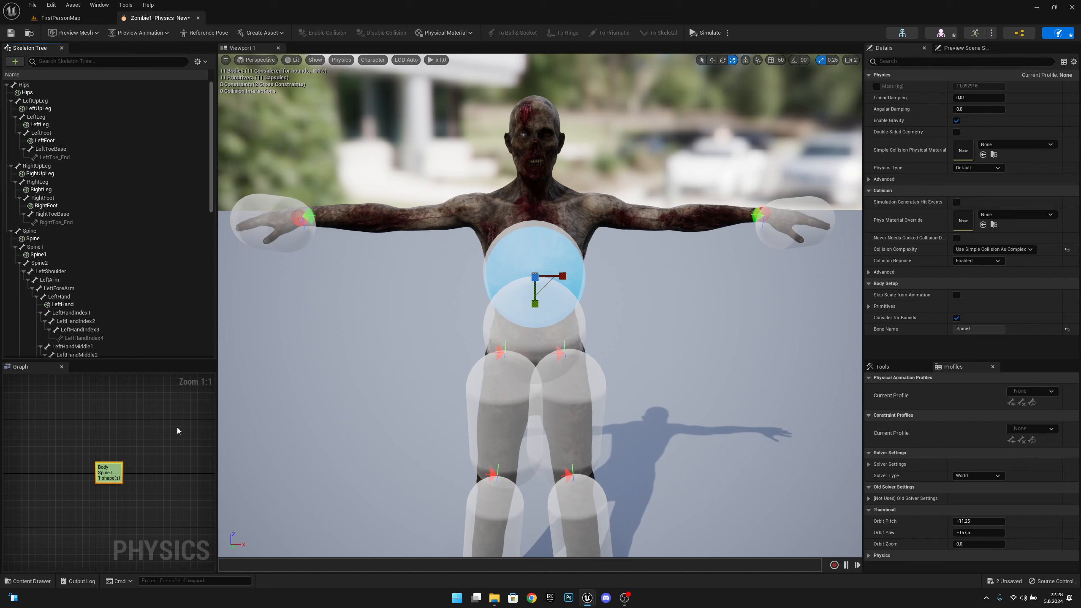
Step: Move the Spine1 capsule up onto the zombie's upper chest, just below the head
{"action": "left_click", "coordinate": [657, 306]}
{"action": "left_click", "coordinate": [569, 271]}
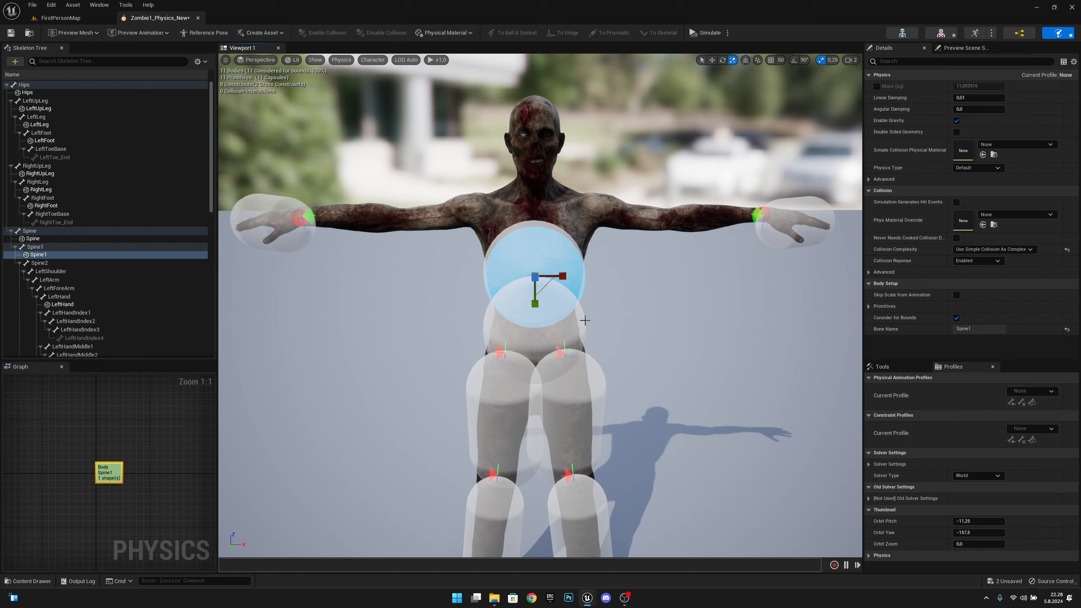
{"action": "left_click", "coordinate": [529, 278]}
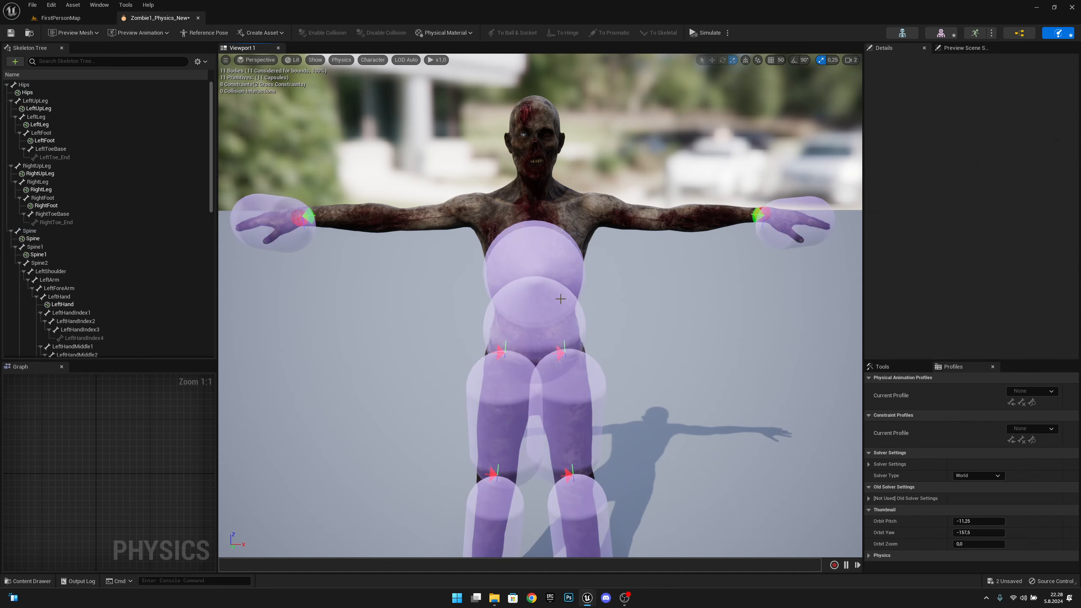
{"action": "left_click", "coordinate": [38, 255]}
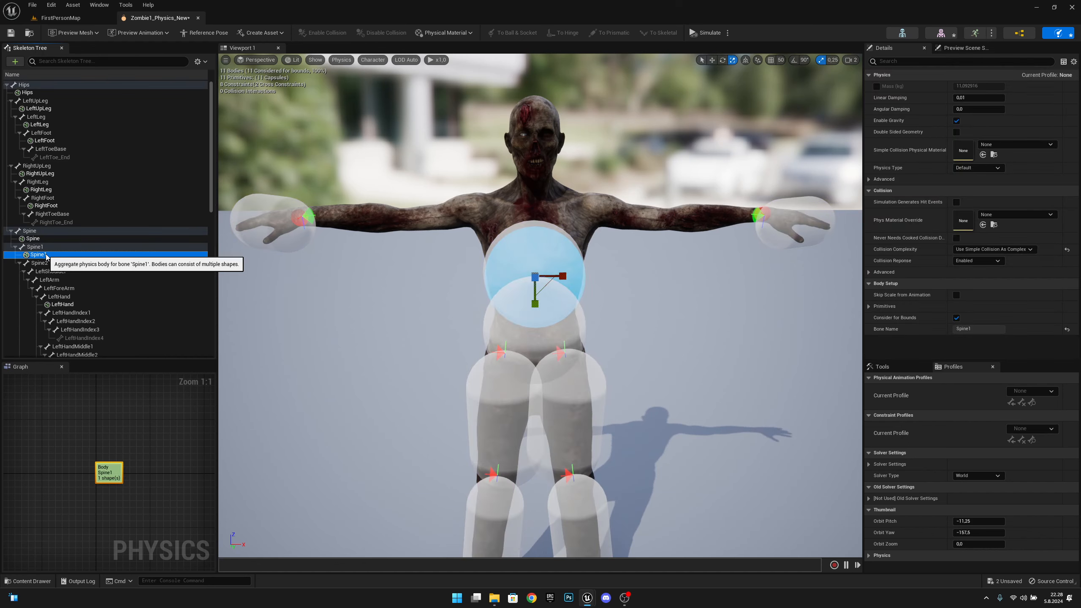
{"action": "key", "text": "w"}
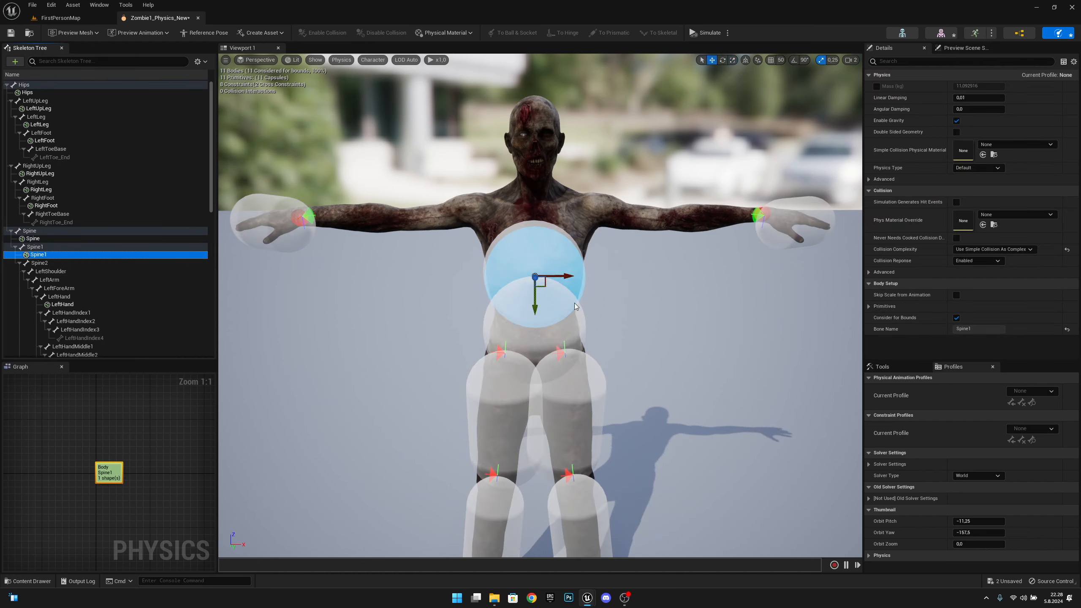
{"action": "left_click_drag", "start_coordinate": [534, 310], "coordinate": [533, 254]}
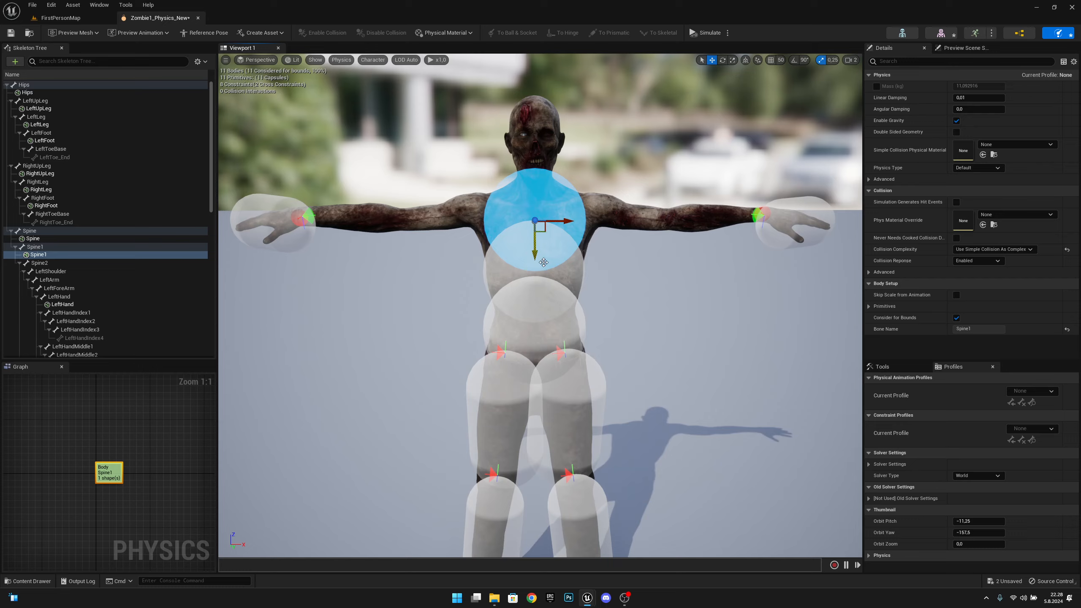
{"action": "right_click_drag", "start_coordinate": [533, 254], "coordinate": [677, 253]}
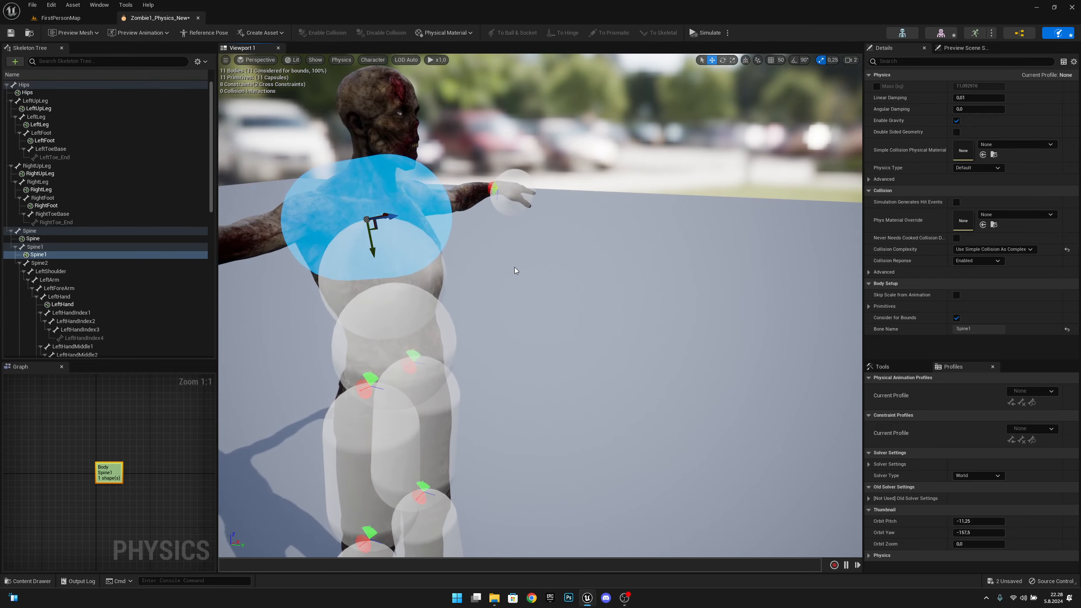
Step: Shorten the Spine1 capsule along its front-to-back length to fit the depth of the chest
{"action": "key", "text": "e"}
{"action": "right_click_drag", "start_coordinate": [501, 265], "coordinate": [540, 271]}
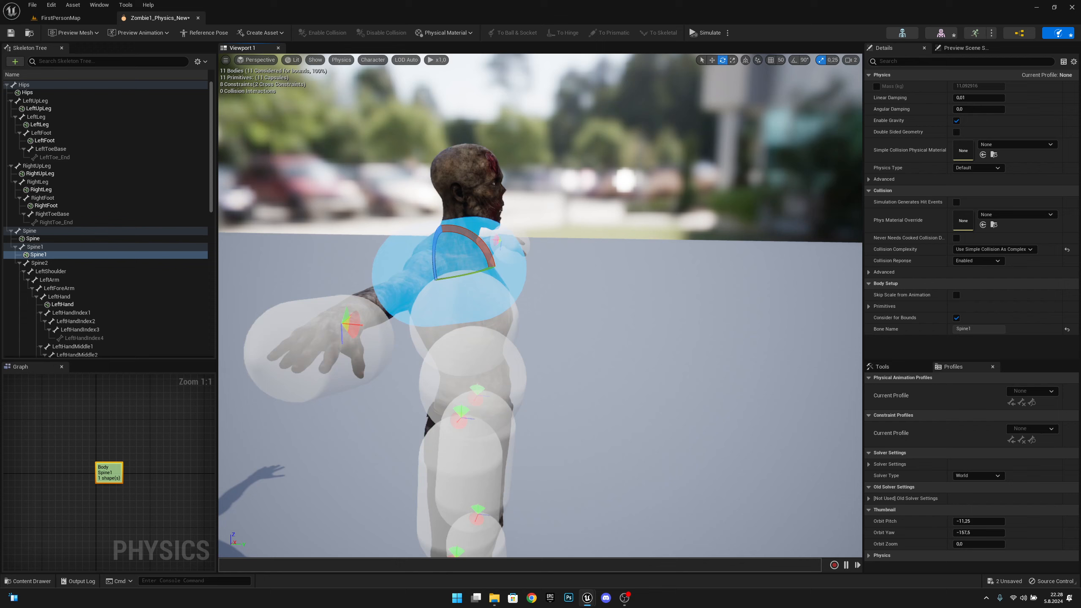
{"action": "key", "text": "r"}
{"action": "mouse_move", "coordinate": [479, 270]}
{"action": "left_mouse_down"}
{"action": "mouse_move", "coordinate": [460, 272]}
{"action": "mouse_move", "coordinate": [475, 273]}
{"action": "left_mouse_up"}
{"action": "mouse_move", "coordinate": [587, 270]}
{"action": "right_mouse_down"}
{"action": "mouse_move", "coordinate": [536, 270]}
{"action": "mouse_move", "coordinate": [587, 270]}
{"action": "right_mouse_up"}
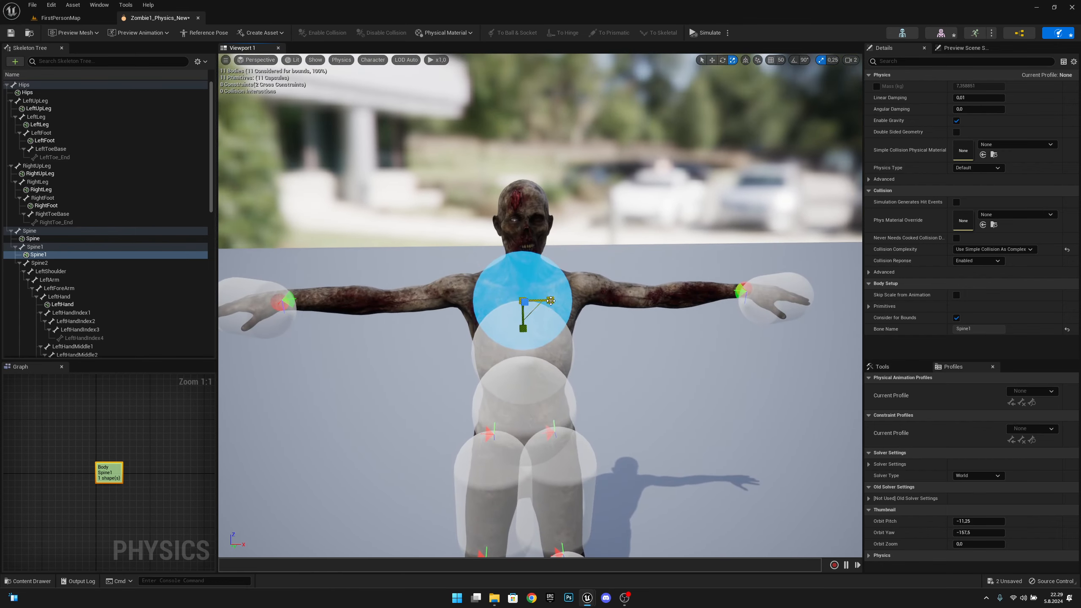
{"action": "left_click_drag", "start_coordinate": [550, 300], "coordinate": [551, 300]}
{"action": "mouse_move", "coordinate": [551, 301]}
{"action": "right_mouse_down"}
{"action": "mouse_move", "coordinate": [702, 306]}
{"action": "mouse_move", "coordinate": [545, 288]}
{"action": "right_mouse_up"}
{"action": "key", "text": "a"}
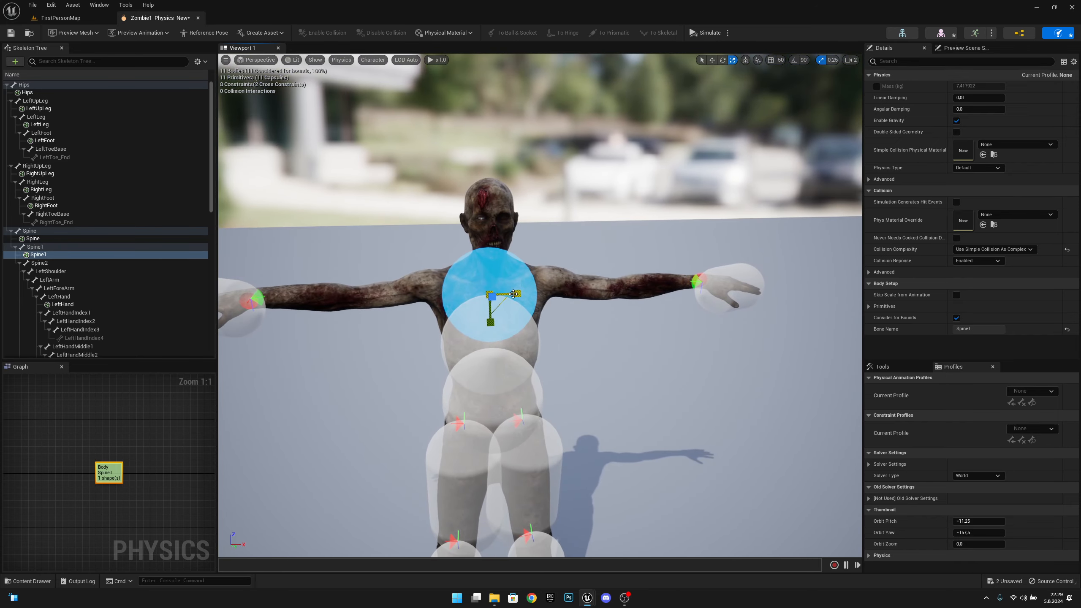
Step: Rotate the Spine1 capsule to lie sideways across the chest and lengthen it to span both shoulders
{"action": "key", "text": "e"}
{"action": "left_click_drag", "start_coordinate": [472, 299], "coordinate": [481, 327]}
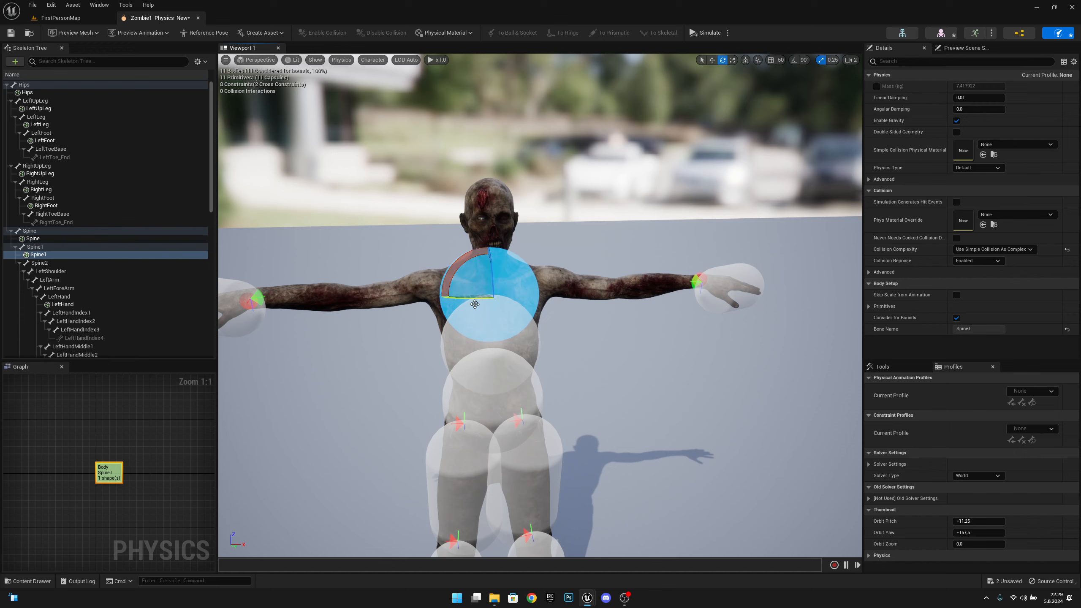
{"action": "key", "text": "r"}
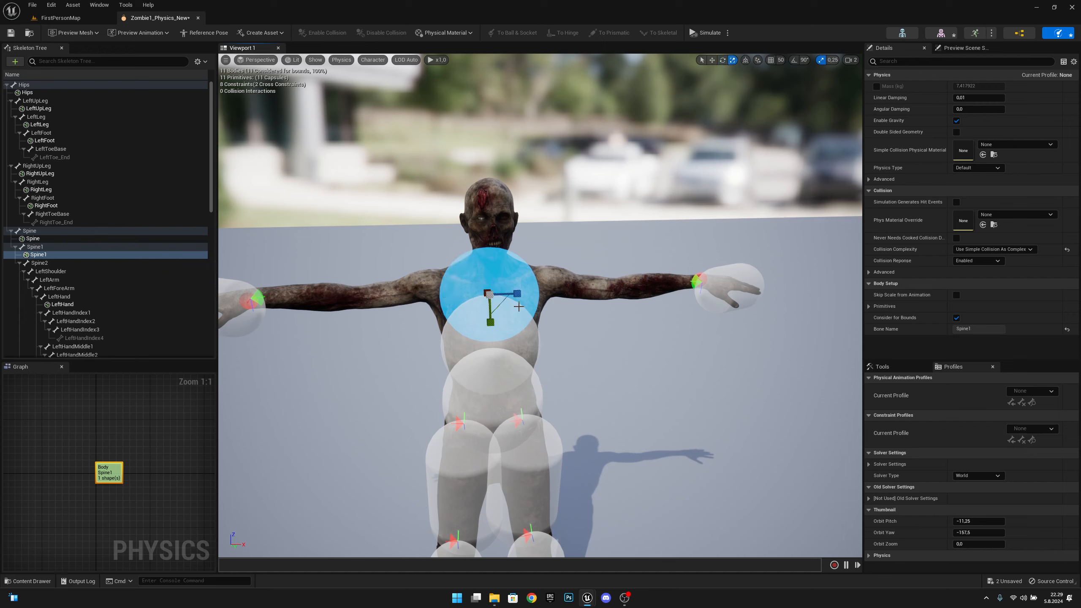
{"action": "left_click_drag", "start_coordinate": [517, 294], "coordinate": [545, 294]}
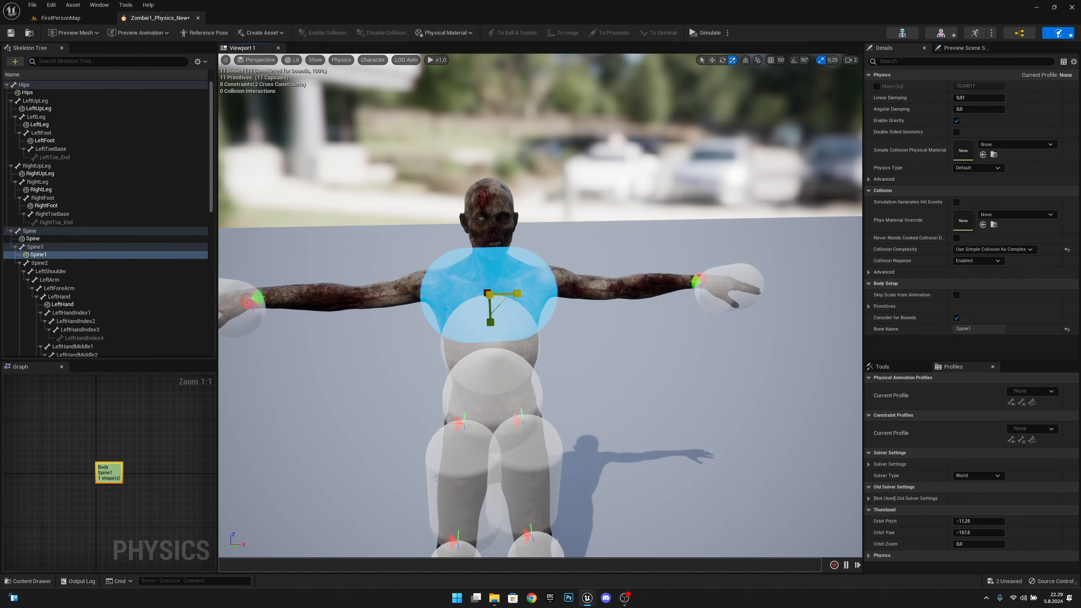
{"action": "right_click_drag", "start_coordinate": [549, 307], "coordinate": [528, 340]}
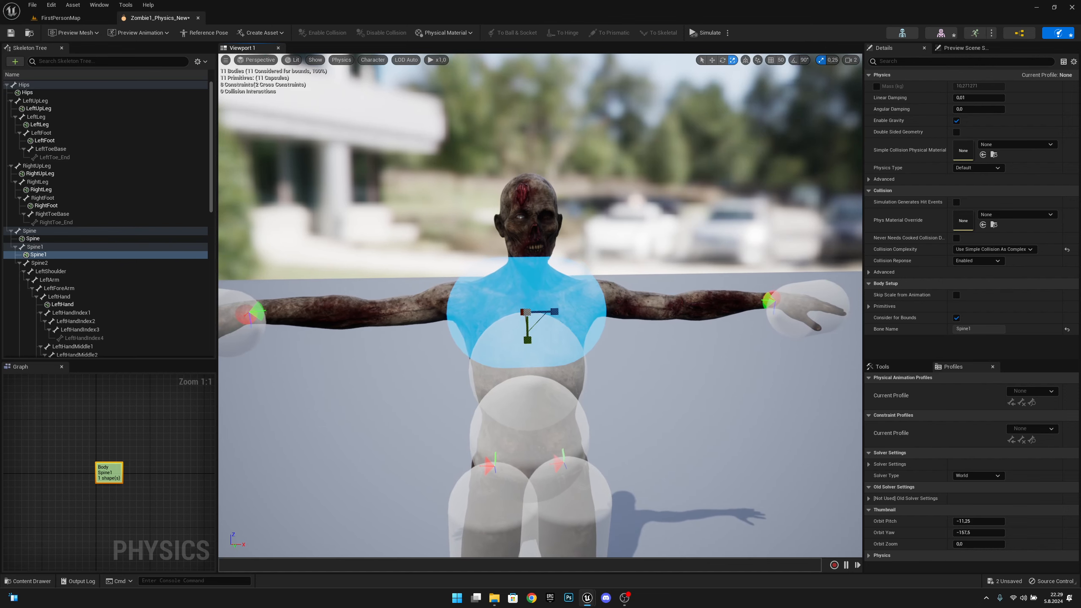
Step: Reduce the Spine1 capsule's radius slightly and lower it a little on the upper chest
{"action": "left_click_drag", "start_coordinate": [528, 340], "coordinate": [525, 334]}
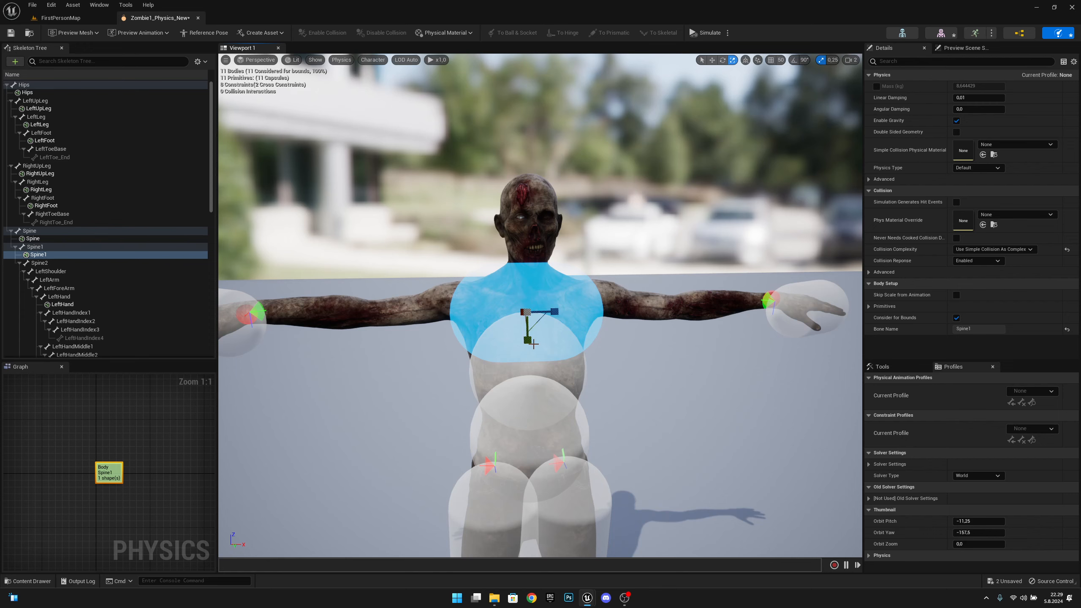
{"action": "left_click_drag", "start_coordinate": [528, 341], "coordinate": [527, 345]}
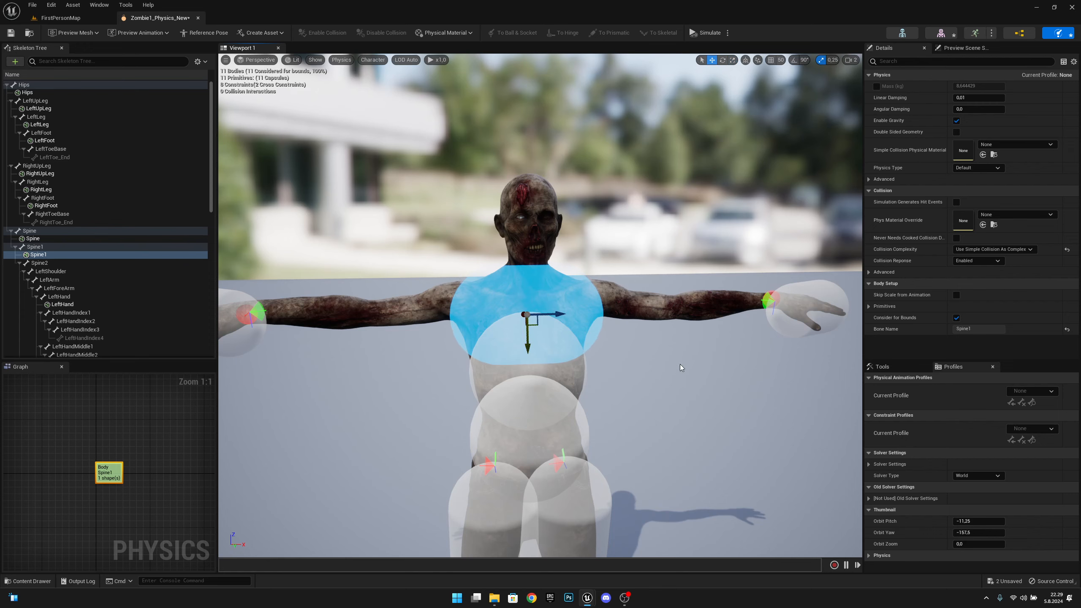
{"action": "right_click_drag", "start_coordinate": [679, 364], "coordinate": [502, 261]}
{"action": "mouse_move", "coordinate": [655, 315]}
{"action": "right_mouse_down"}
{"action": "mouse_move", "coordinate": [644, 314]}
{"action": "mouse_move", "coordinate": [651, 340]}
{"action": "mouse_move", "coordinate": [670, 324]}
{"action": "mouse_move", "coordinate": [659, 314]}
{"action": "right_mouse_up"}
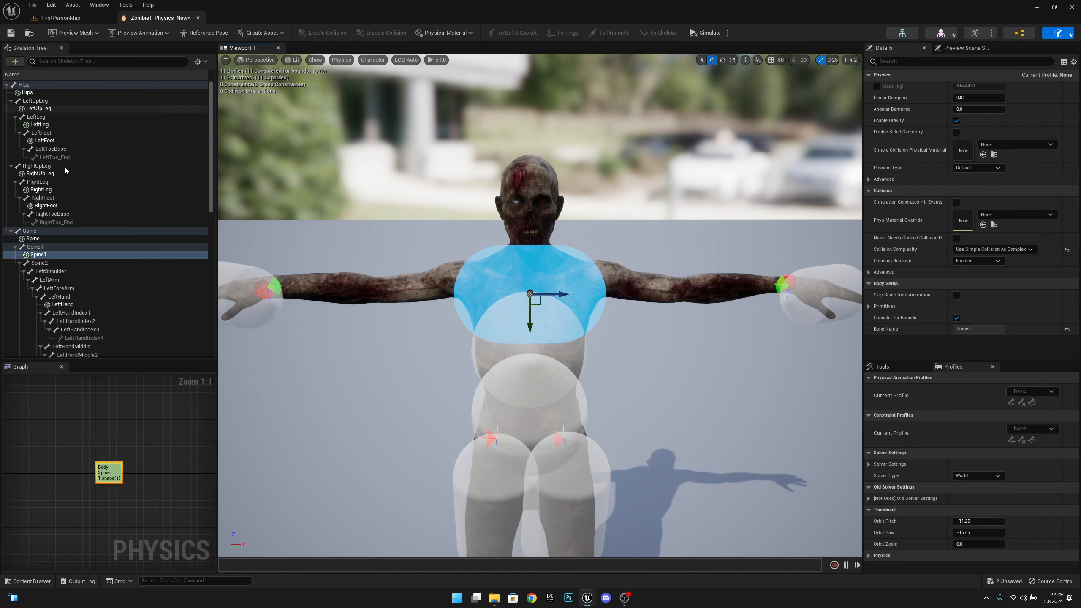
Step: Add a capsule collision shape to the Neck bone
{"action": "scroll", "coordinate": [71, 281], "scroll_direction": "down", "scroll_amount": 3}
{"action": "scroll", "coordinate": [77, 296], "scroll_direction": "down", "scroll_amount": 3}
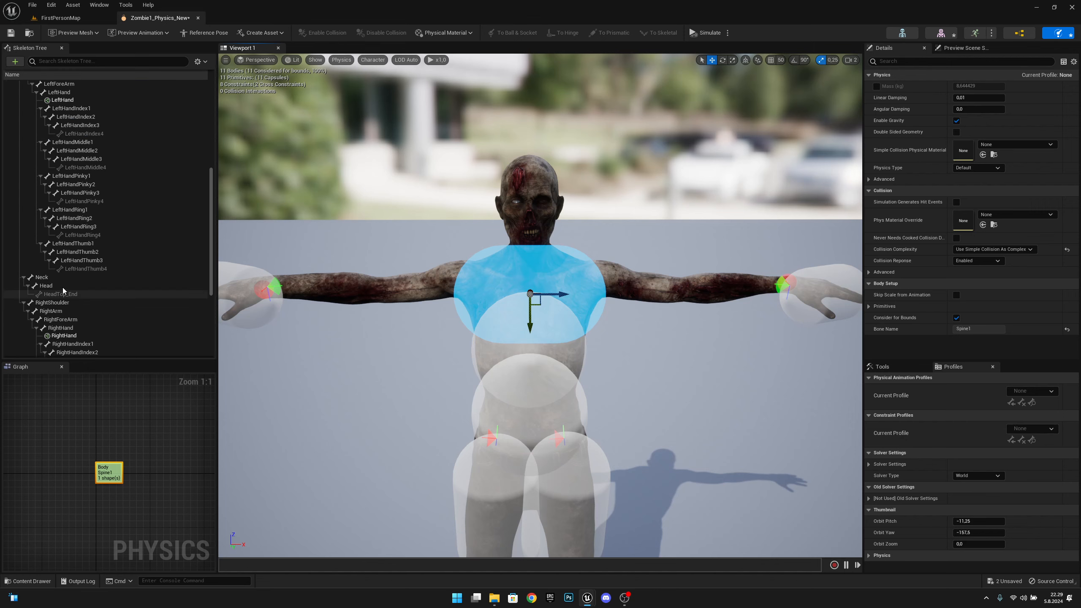
{"action": "left_click", "coordinate": [54, 277]}
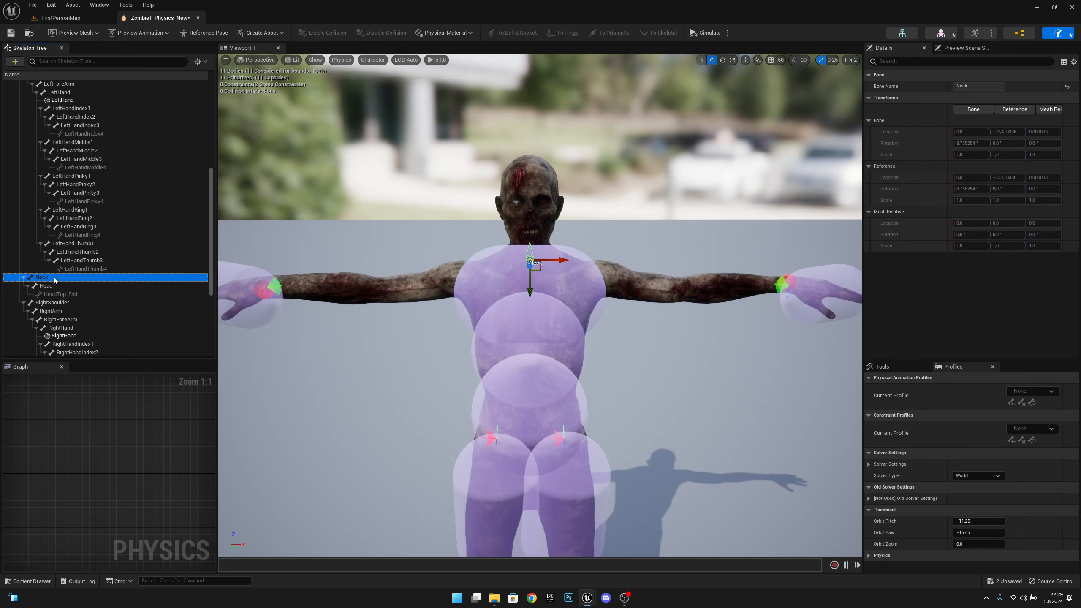
{"action": "right_click", "coordinate": [54, 277]}
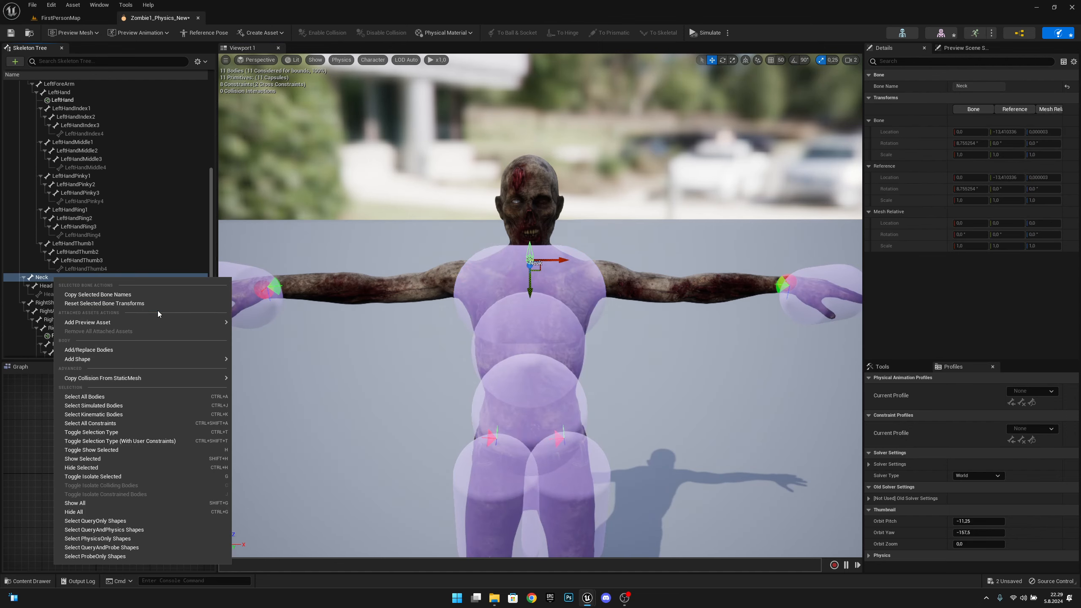
{"action": "mouse_move", "coordinate": [143, 358]}
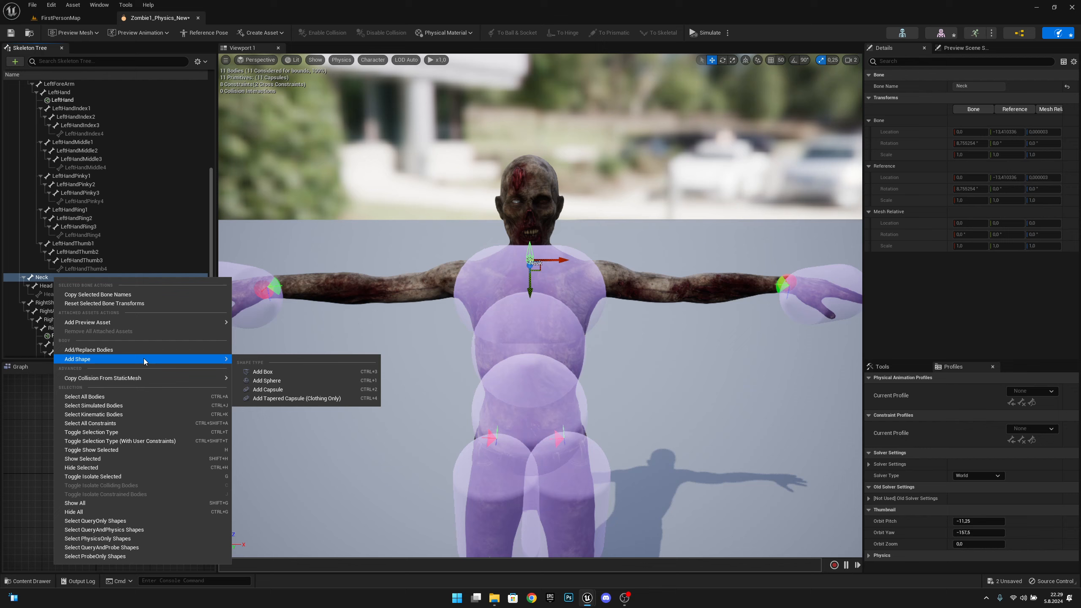
{"action": "left_click", "coordinate": [264, 389]}
Step: Rotate the Neck capsule upright so it runs vertically along the neck and head
{"action": "key", "text": "a"}
{"action": "right_click_drag", "start_coordinate": [579, 398], "coordinate": [732, 392]}
{"action": "key", "text": "s"}
{"action": "right_click_drag", "start_coordinate": [523, 425], "coordinate": [490, 434]}
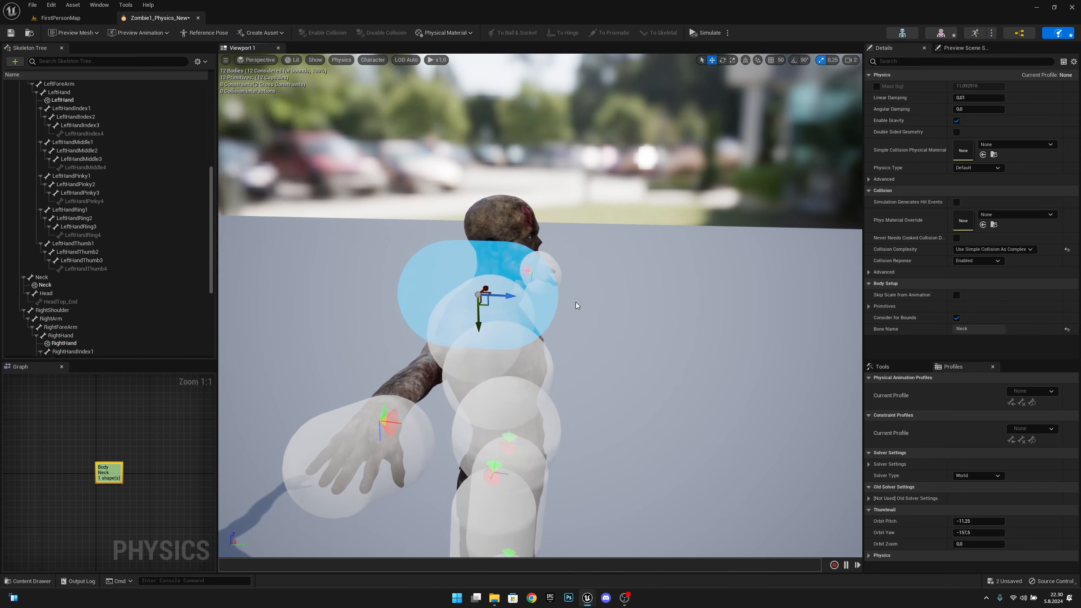
{"action": "key", "text": "e"}
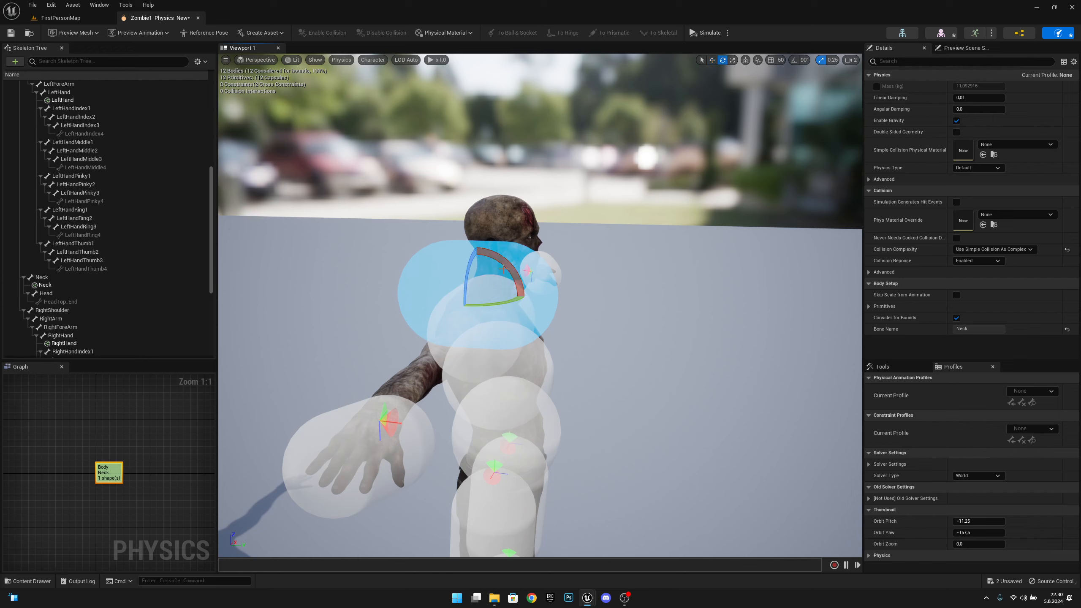
{"action": "left_click_drag", "start_coordinate": [521, 294], "coordinate": [496, 282]}
{"action": "key", "text": "w"}
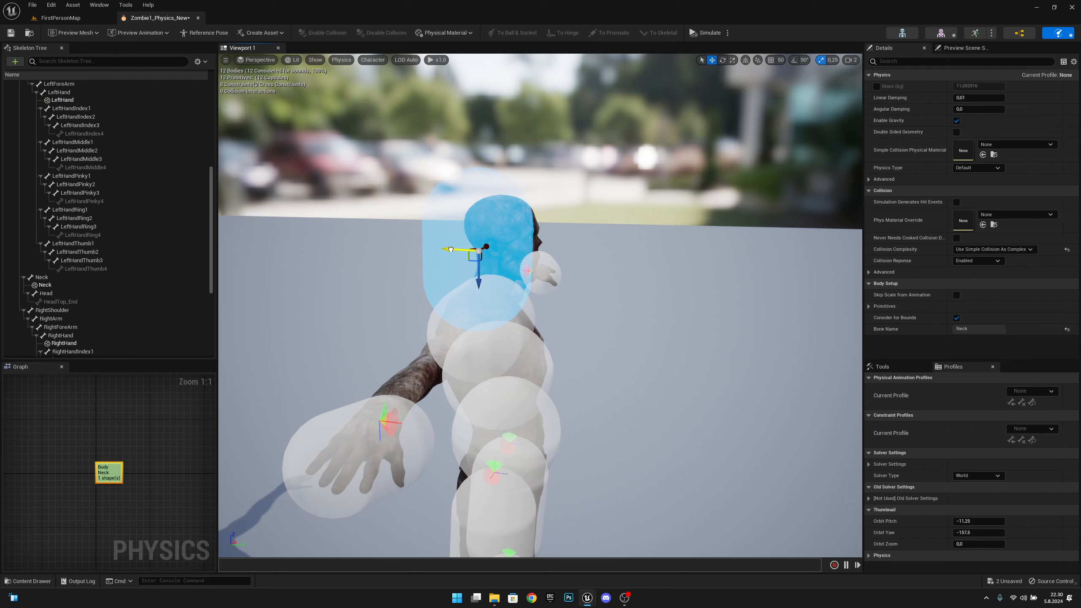
Step: Shift the Neck capsule forward toward the face and shrink its length and radius to about the head's size
{"action": "left_click_drag", "start_coordinate": [450, 249], "coordinate": [463, 250]}
{"action": "key", "text": "e"}
{"action": "key", "text": "r"}
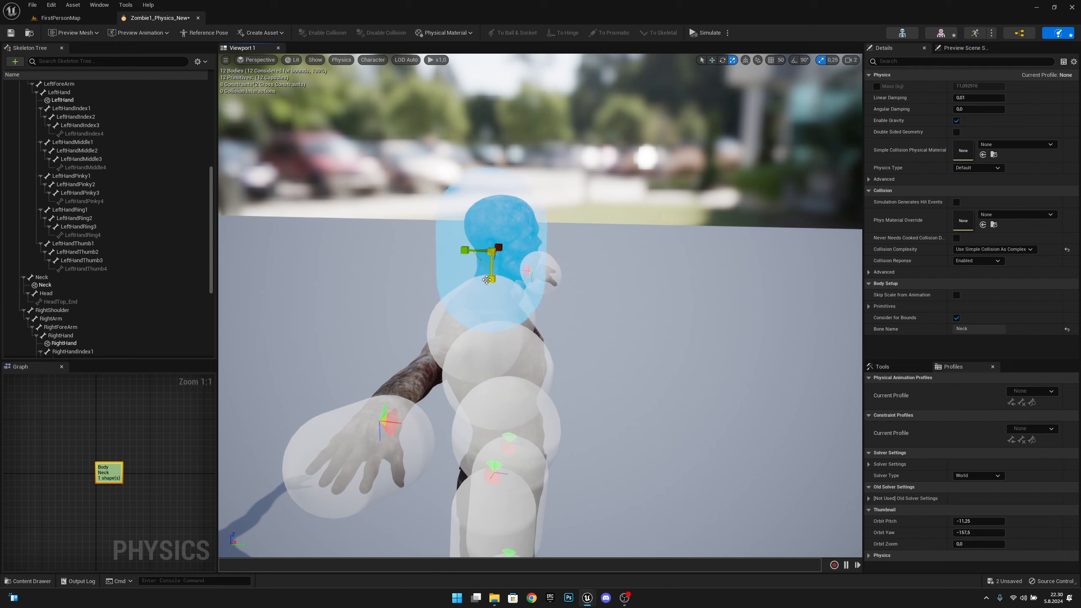
{"action": "left_click_drag", "start_coordinate": [491, 279], "coordinate": [480, 250]}
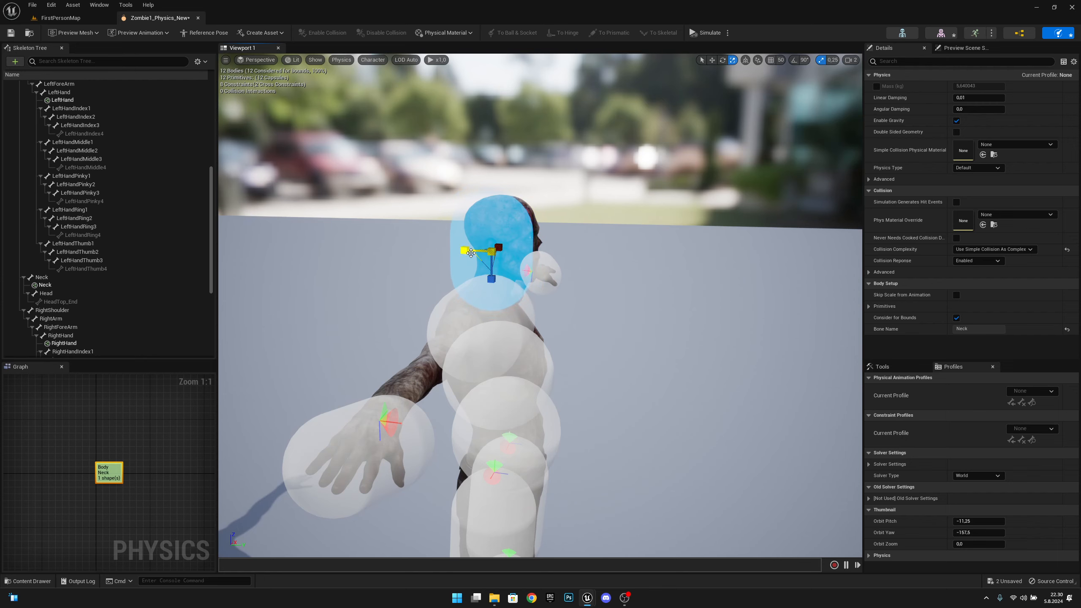
Step: From the side, move the Neck capsule forward and up over the head and tilt it slightly to follow the skull
{"action": "right_click_drag", "start_coordinate": [468, 252], "coordinate": [349, 268]}
{"action": "key", "text": "d"}
{"action": "key", "text": "a"}
{"action": "key", "text": "d"}
{"action": "right_click_drag", "start_coordinate": [494, 332], "coordinate": [461, 339]}
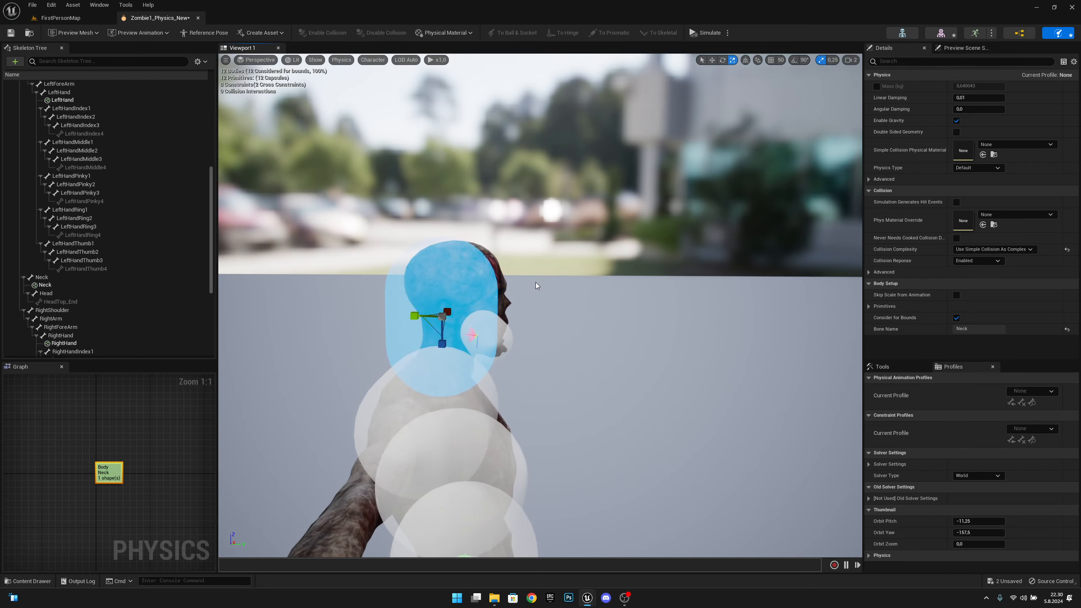
{"action": "key", "text": "w"}
{"action": "left_click_drag", "start_coordinate": [415, 316], "coordinate": [429, 312]}
{"action": "left_click_drag", "start_coordinate": [453, 347], "coordinate": [479, 313]}
{"action": "key", "text": "e"}
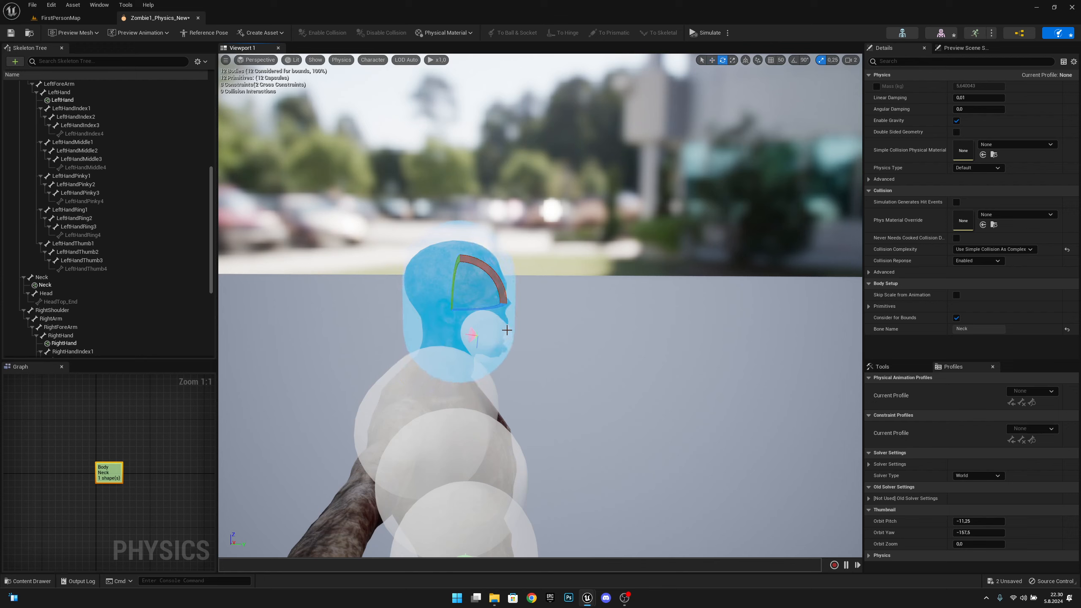
{"action": "left_click_drag", "start_coordinate": [489, 271], "coordinate": [482, 265]}
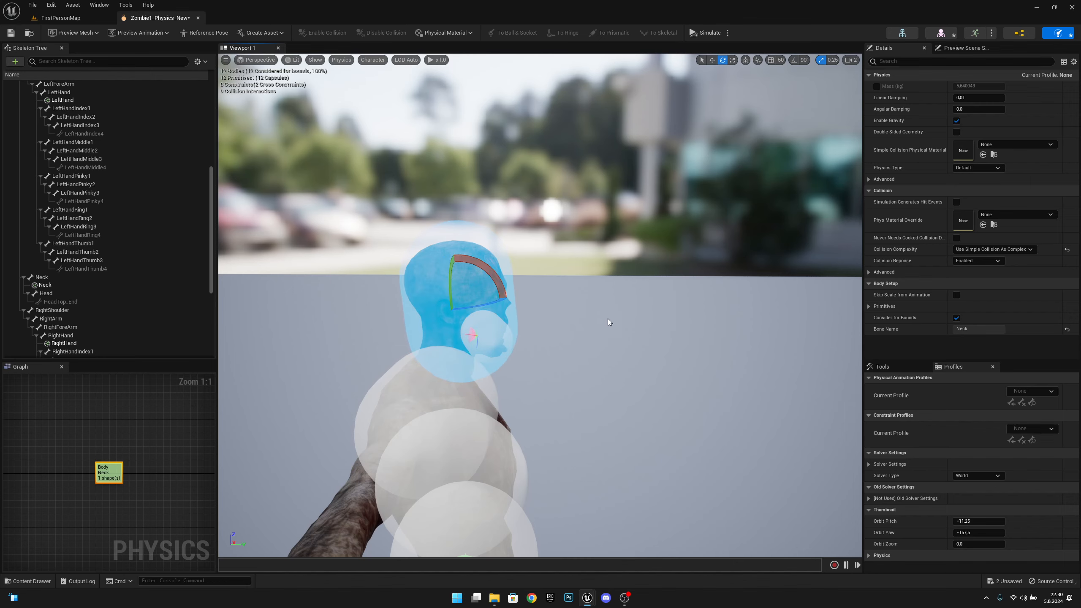
Step: From the front, shrink the Neck capsule slightly and lower it to fit the head and neck
{"action": "key", "text": "d"}
{"action": "mouse_move", "coordinate": [608, 319]}
{"action": "right_mouse_down"}
{"action": "mouse_move", "coordinate": [459, 321]}
{"action": "mouse_move", "coordinate": [619, 287]}
{"action": "mouse_move", "coordinate": [621, 310]}
{"action": "right_mouse_up"}
{"action": "key", "text": "q"}
{"action": "key", "text": "w"}
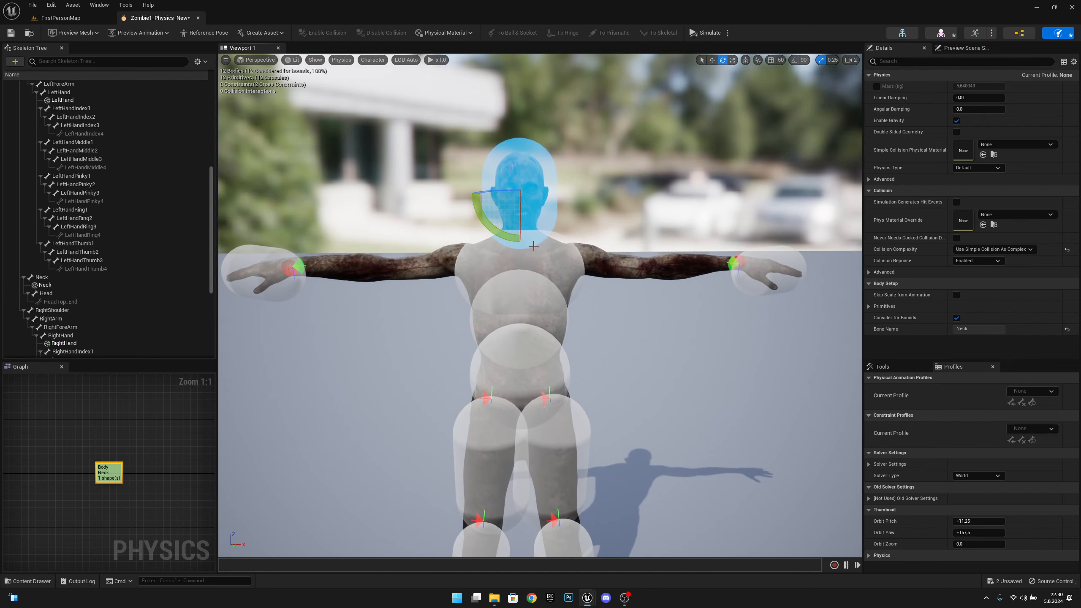
{"action": "key", "text": "r"}
{"action": "left_click_drag", "start_coordinate": [521, 221], "coordinate": [522, 225]}
{"action": "key", "text": "w"}
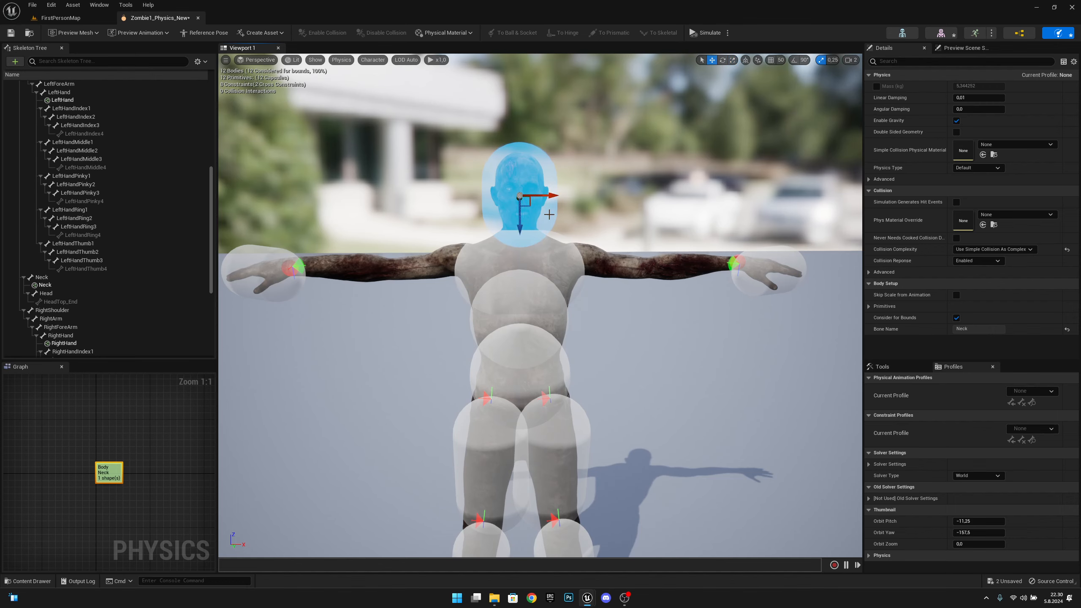
Step: Inspect the fit of the head and torso capsules from the front
{"action": "key", "text": "e"}
{"action": "mouse_move", "coordinate": [549, 214]}
{"action": "right_mouse_down"}
{"action": "mouse_move", "coordinate": [549, 234]}
{"action": "mouse_move", "coordinate": [724, 225]}
{"action": "mouse_move", "coordinate": [564, 239]}
{"action": "mouse_move", "coordinate": [559, 227]}
{"action": "right_mouse_up"}
{"action": "key", "text": "a"}
{"action": "key", "text": "d"}
{"action": "key", "text": "s"}
{"action": "key", "text": "a"}
{"action": "key", "text": "w"}
{"action": "key", "text": "s"}
{"action": "key", "text": "d"}
{"action": "key", "text": "q"}
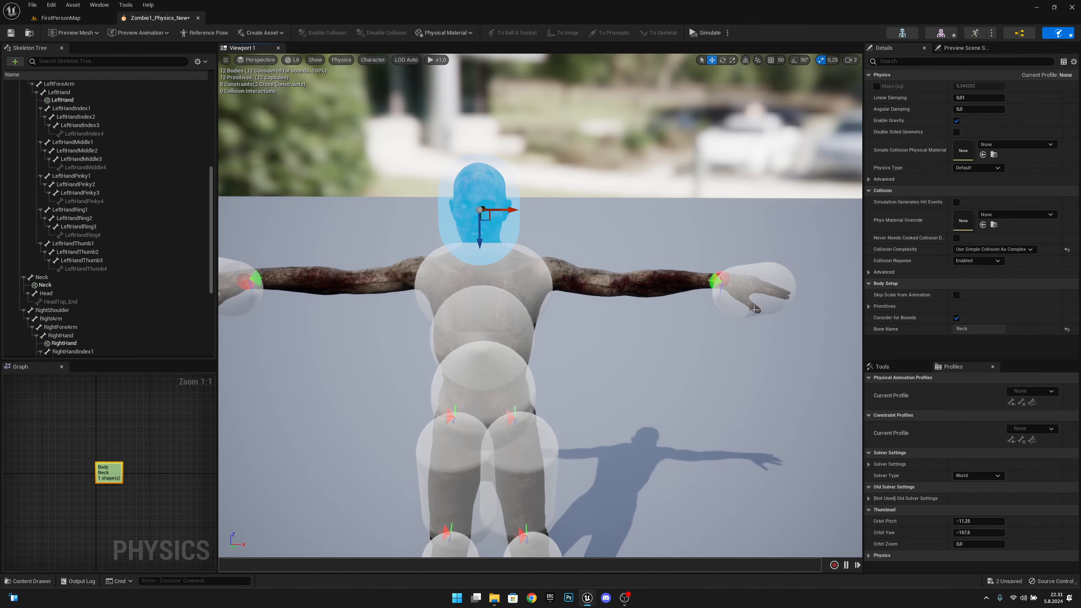
{"action": "mouse_move", "coordinate": [744, 303]}
{"action": "right_mouse_down"}
{"action": "mouse_move", "coordinate": [737, 298]}
{"action": "mouse_move", "coordinate": [744, 303]}
{"action": "right_mouse_up"}
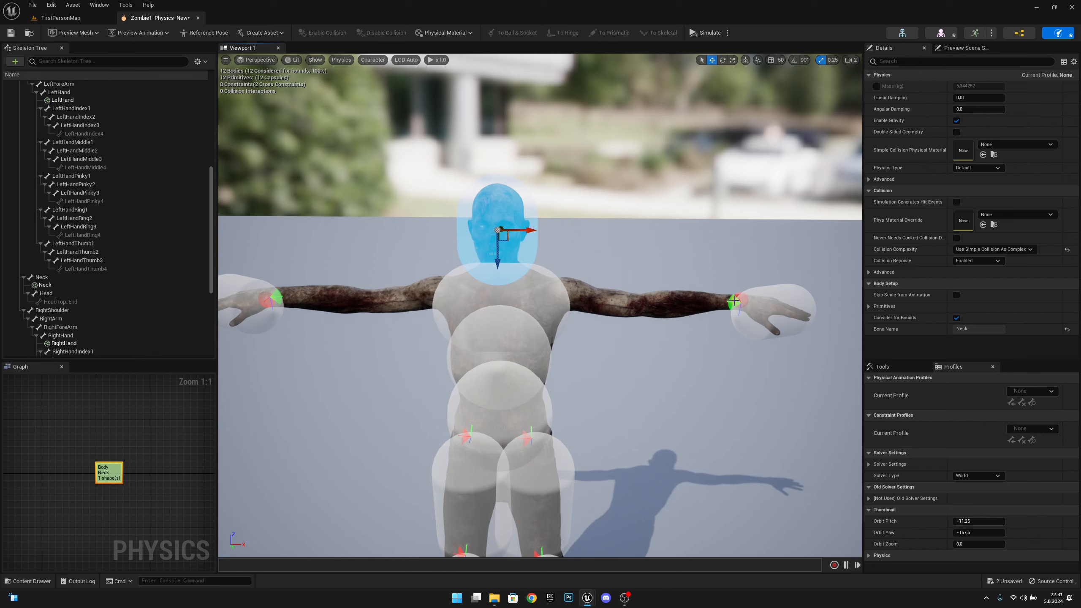
Step: Delete the constraints linking the LeftHand and RightHand bodies to the Hips
{"action": "left_click", "coordinate": [740, 303]}
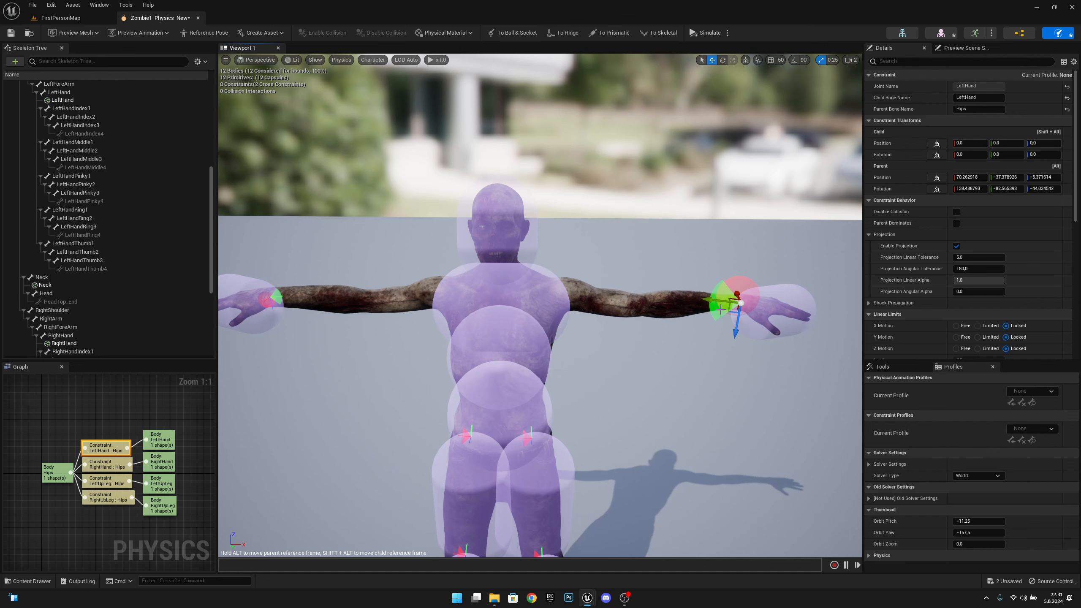
{"action": "right_click_drag", "start_coordinate": [721, 309], "coordinate": [704, 307]}
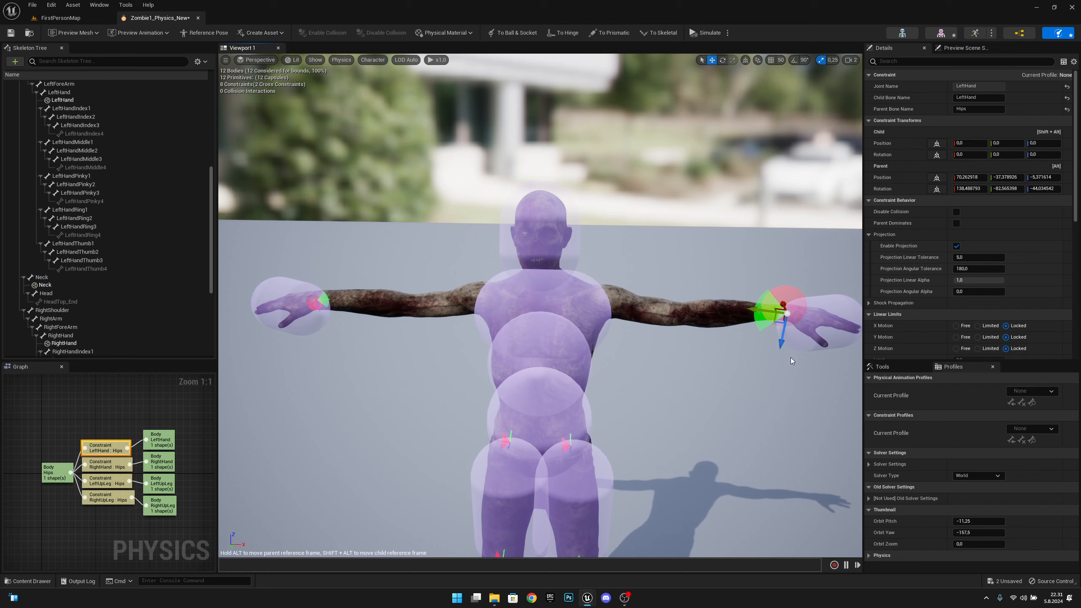
{"action": "key", "text": "Delete"}
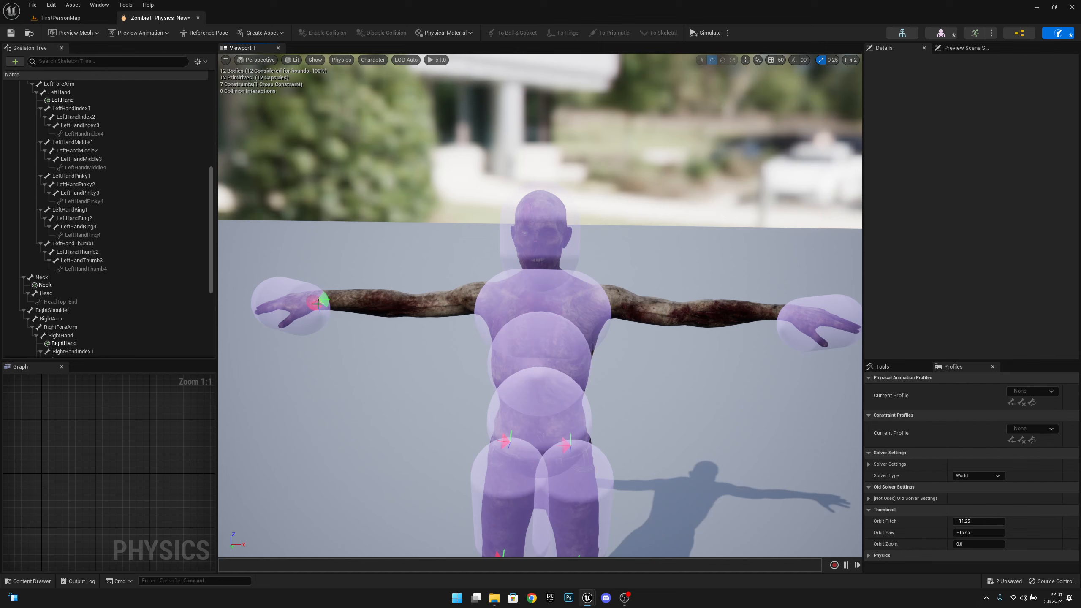
{"action": "left_click", "coordinate": [317, 302]}
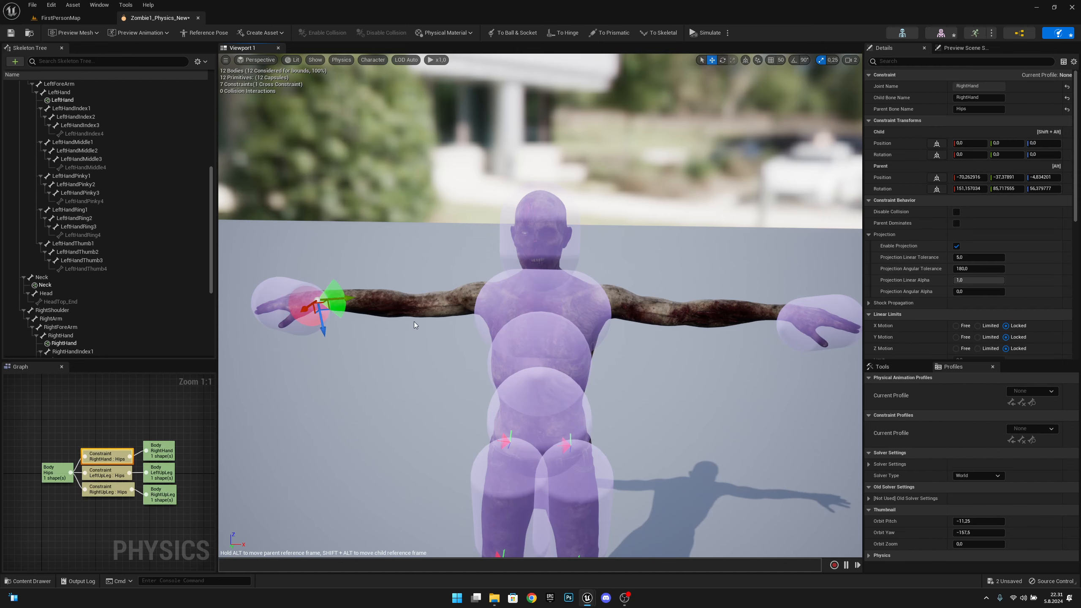
{"action": "key", "text": "Delete"}
{"action": "right_click_drag", "start_coordinate": [389, 322], "coordinate": [417, 327]}
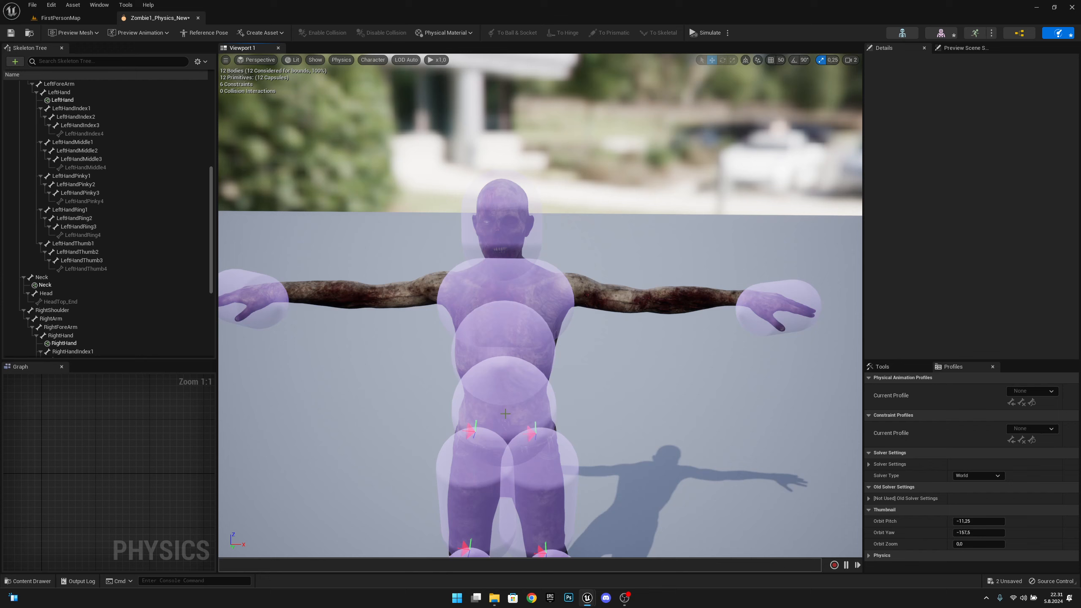
Step: Add a capsule collision shape to the RightArm bone
{"action": "mouse_move", "coordinate": [559, 415]}
{"action": "right_mouse_down"}
{"action": "mouse_move", "coordinate": [559, 427]}
{"action": "mouse_move", "coordinate": [559, 398]}
{"action": "mouse_move", "coordinate": [568, 428]}
{"action": "mouse_move", "coordinate": [563, 418]}
{"action": "right_mouse_up"}
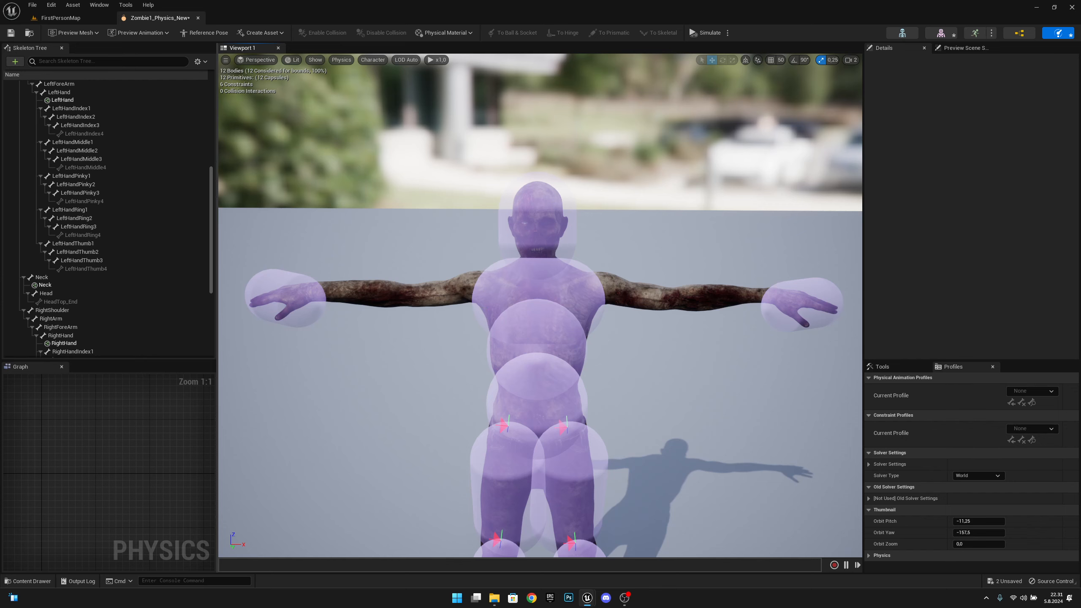
{"action": "mouse_move", "coordinate": [429, 295]}
{"action": "right_mouse_down"}
{"action": "mouse_move", "coordinate": [456, 300]}
{"action": "mouse_move", "coordinate": [421, 307]}
{"action": "mouse_move", "coordinate": [428, 295]}
{"action": "right_mouse_up"}
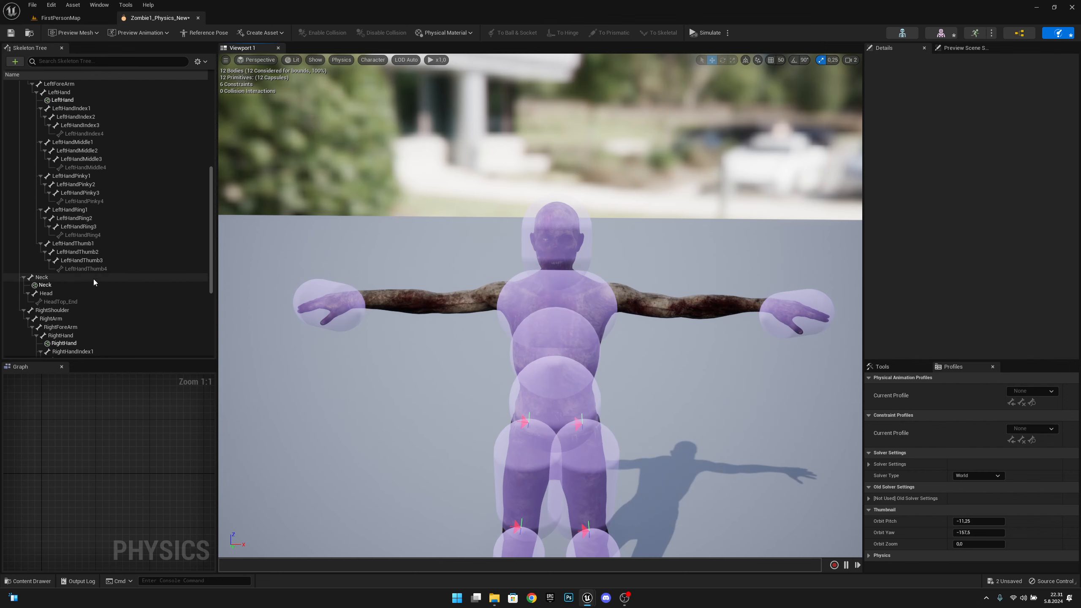
{"action": "left_click", "coordinate": [62, 320]}
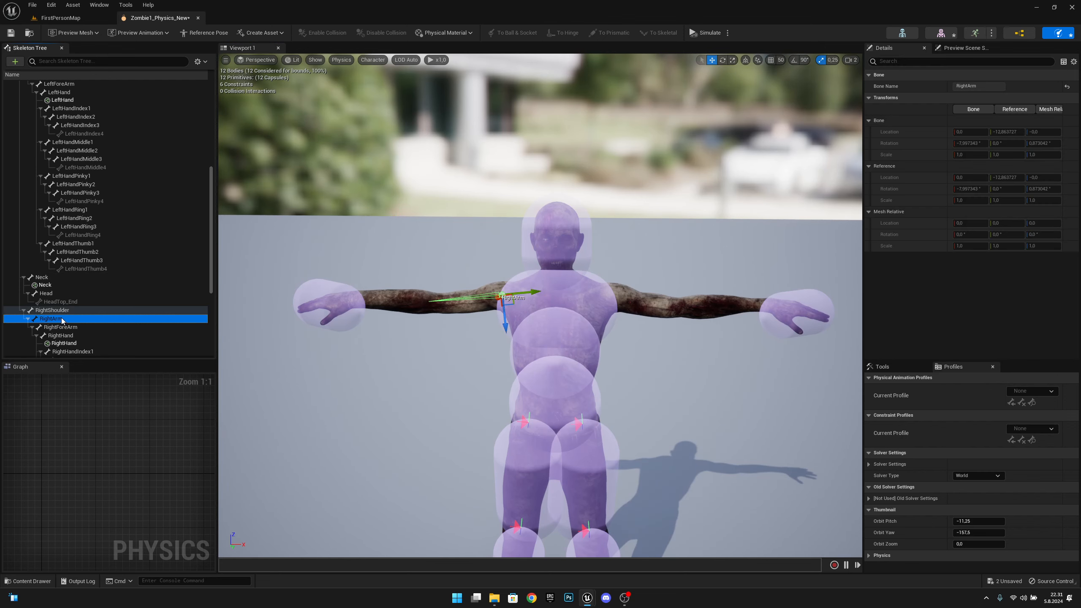
{"action": "right_click", "coordinate": [62, 320]}
{"action": "mouse_move", "coordinate": [128, 112]}
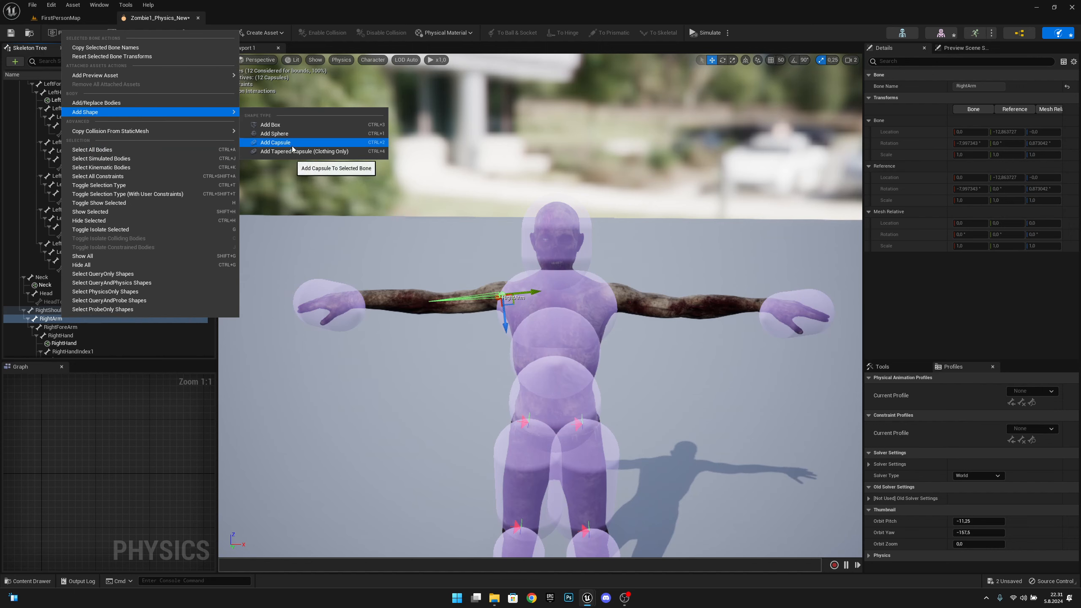
{"action": "left_click", "coordinate": [292, 146]}
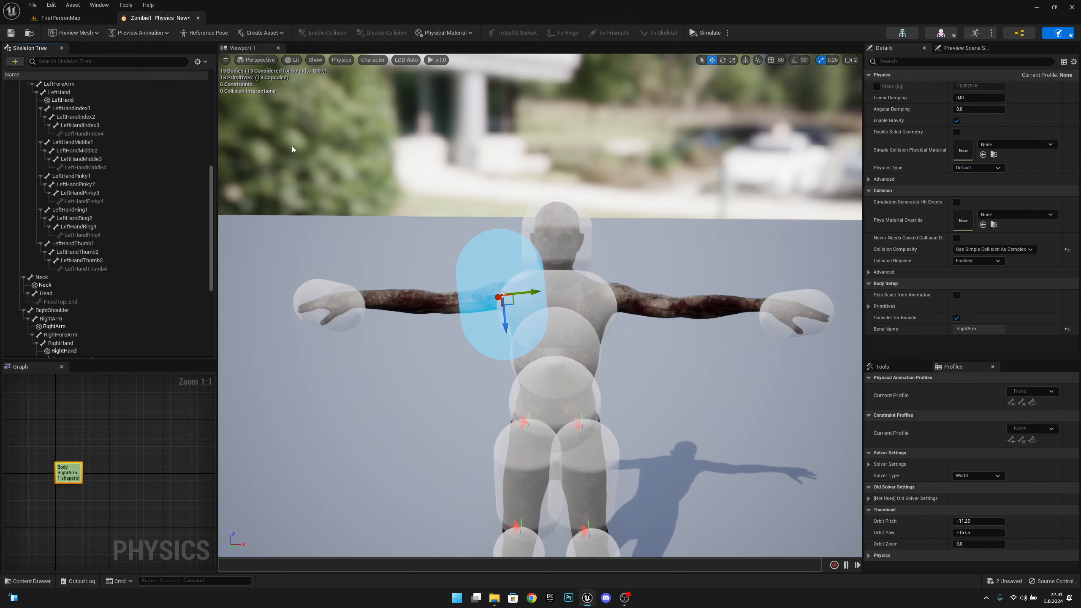
Step: Rotate the RightArm capsule to lie along the upper arm and shrink its radius to about the arm's thickness
{"action": "right_click_drag", "start_coordinate": [359, 235], "coordinate": [370, 244]}
{"action": "key", "text": "w"}
{"action": "key", "text": "e"}
{"action": "key", "text": "r"}
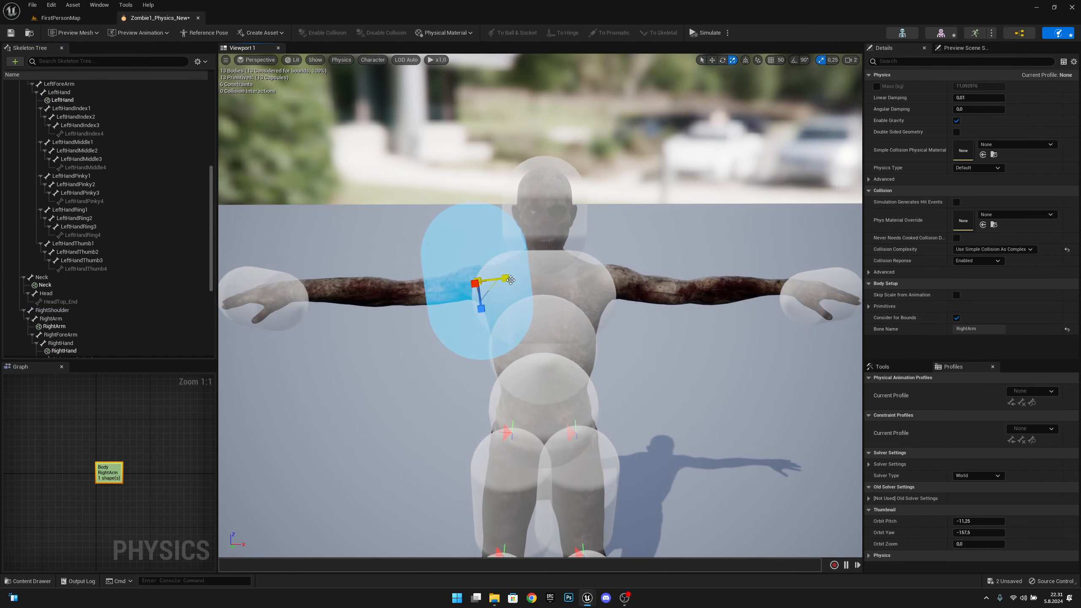
{"action": "key", "text": "e"}
{"action": "left_click_drag", "start_coordinate": [503, 255], "coordinate": [551, 309]}
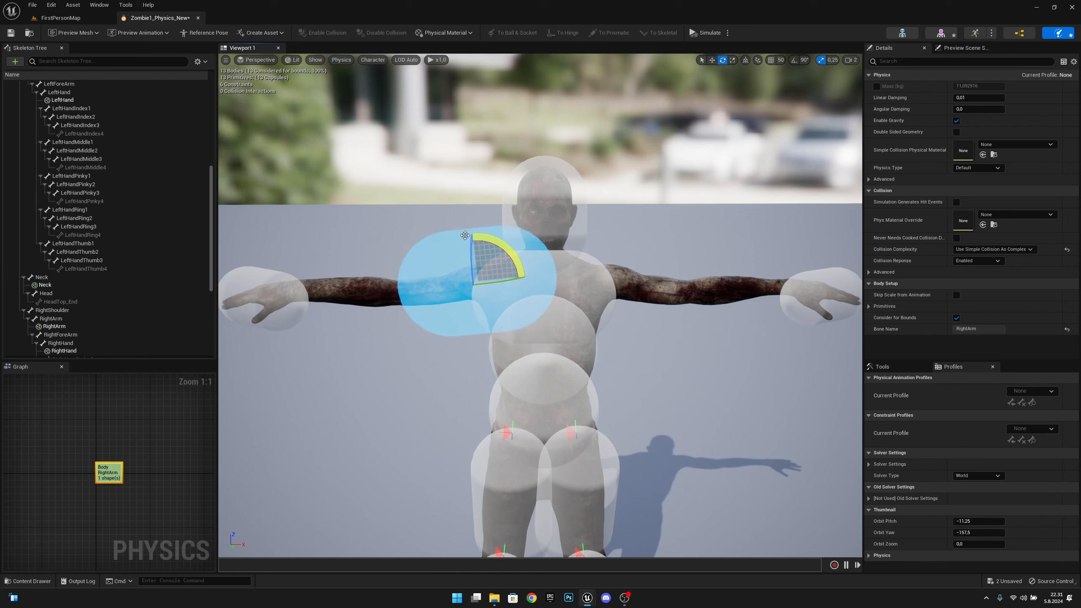
{"action": "key", "text": "r"}
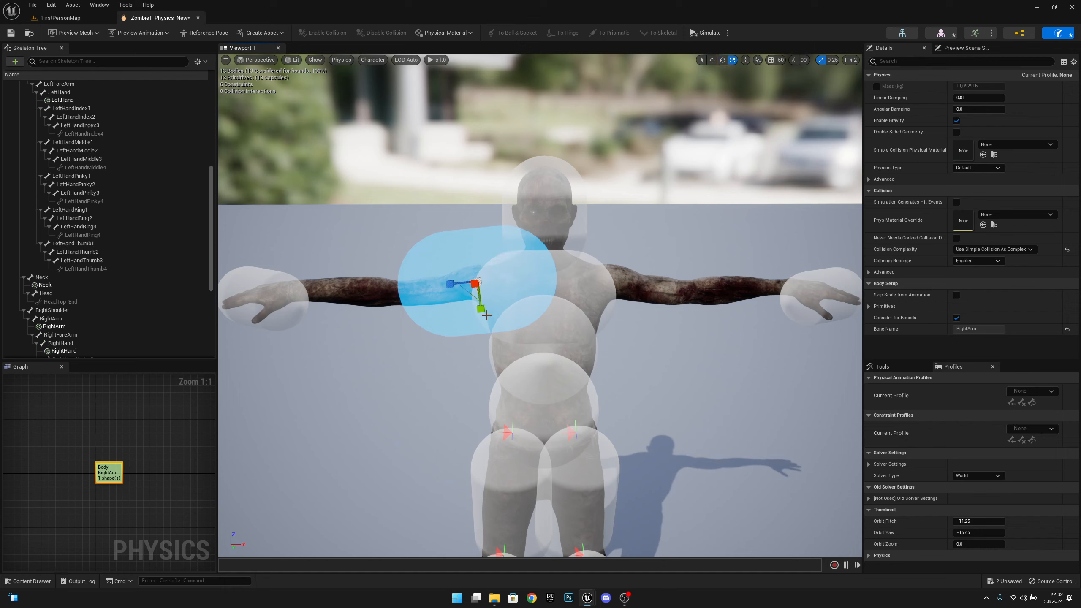
{"action": "left_click_drag", "start_coordinate": [481, 309], "coordinate": [468, 320]}
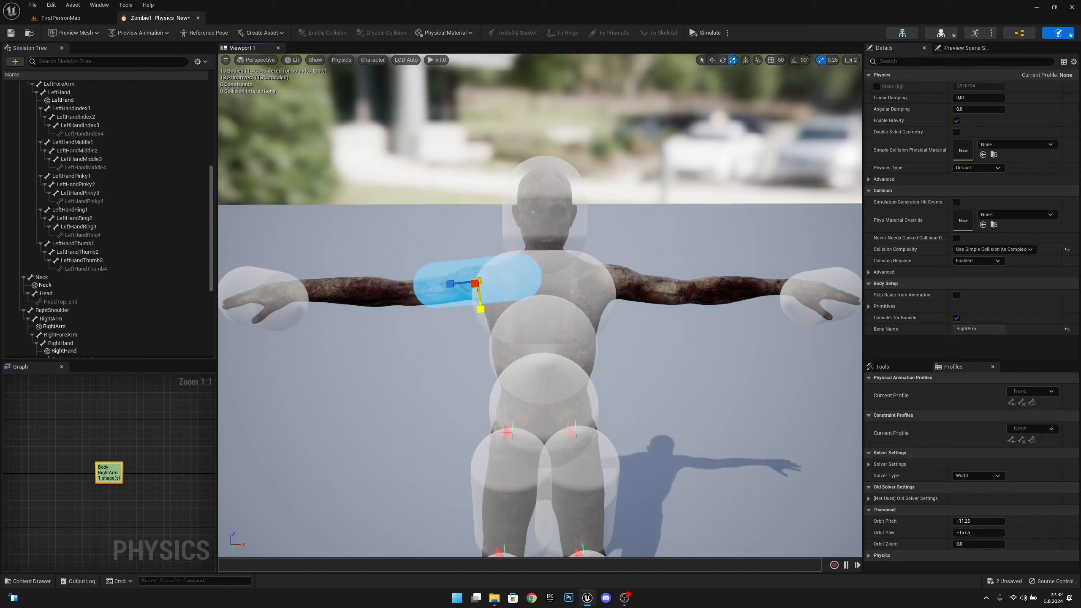
Step: Move the RightArm capsule outward from the shoulder along the upper arm and lower it slightly
{"action": "key", "text": "w"}
{"action": "left_click_drag", "start_coordinate": [453, 284], "coordinate": [414, 284]}
{"action": "left_click", "coordinate": [451, 319]}
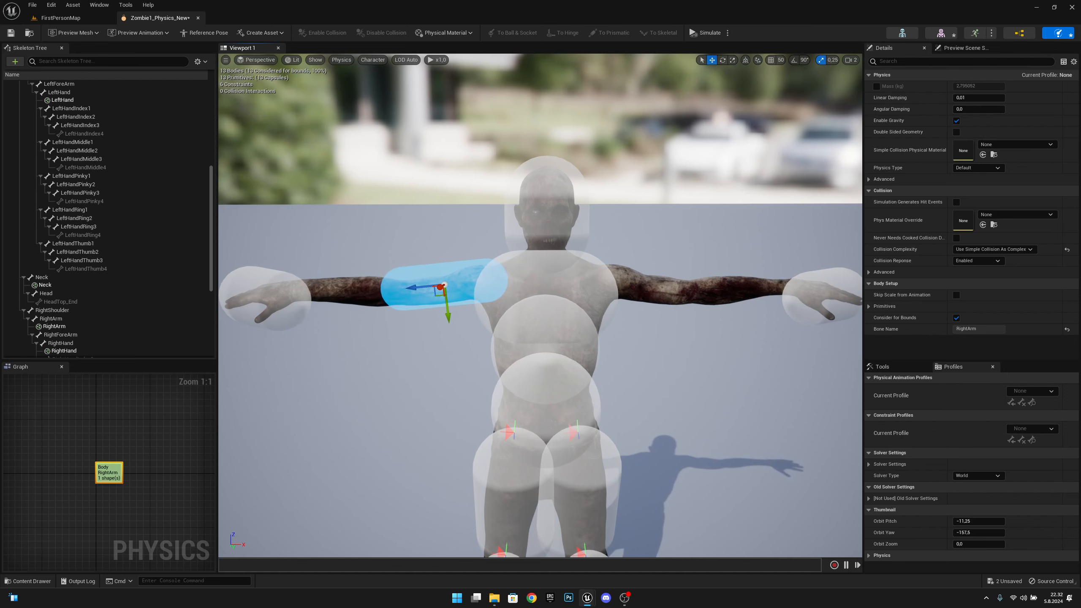
{"action": "left_click", "coordinate": [447, 294]}
{"action": "left_click_drag", "start_coordinate": [447, 295], "coordinate": [450, 307]}
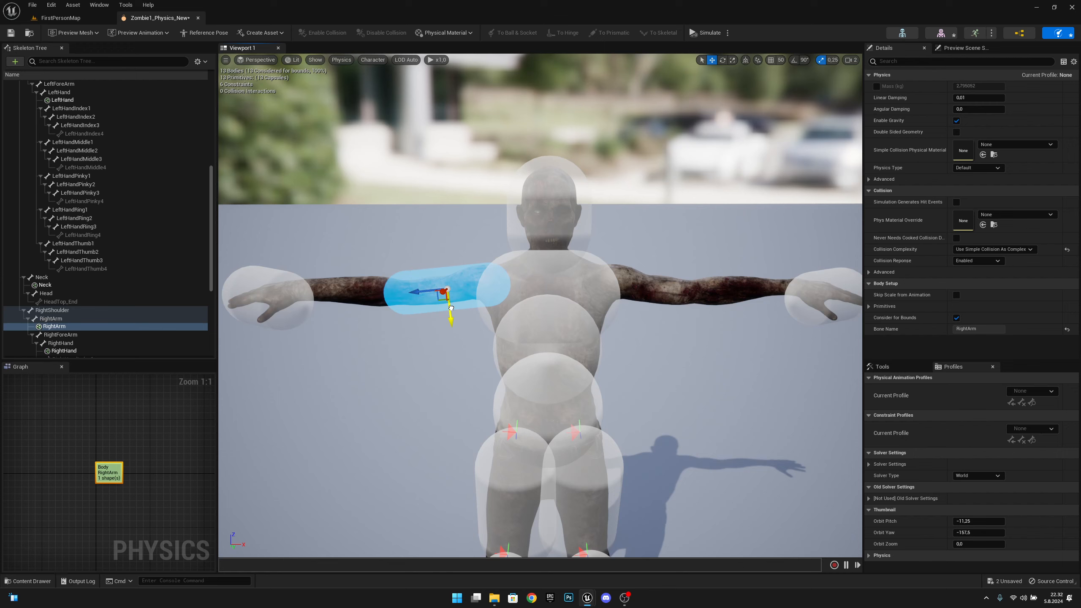
Step: Slim the RightArm capsule a little more and tilt it slightly to follow the upper arm
{"action": "key", "text": "e"}
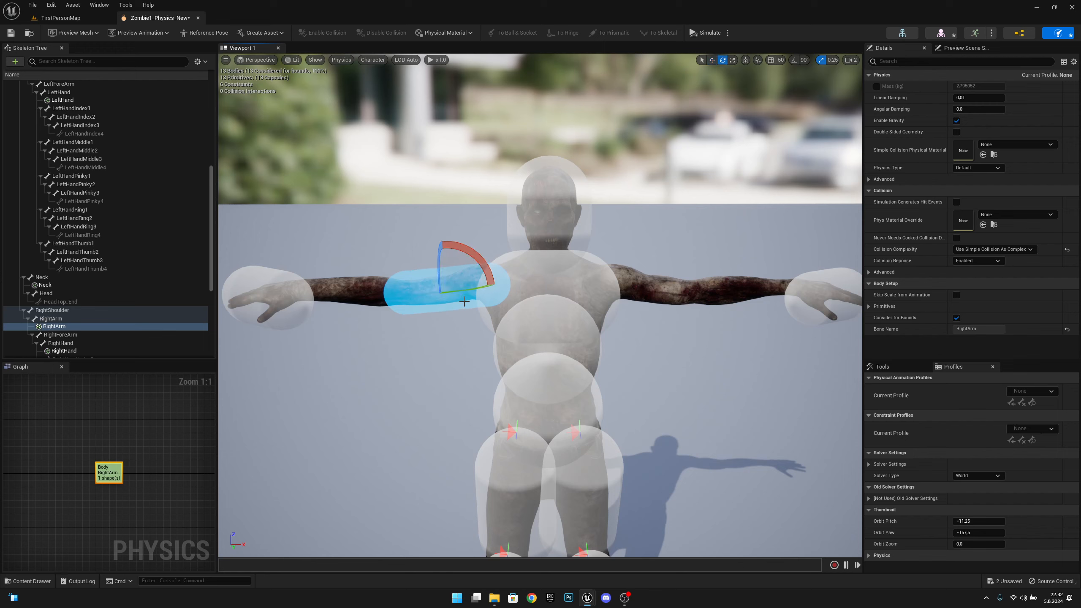
{"action": "key", "text": "r"}
{"action": "left_click_drag", "start_coordinate": [443, 292], "coordinate": [448, 303]}
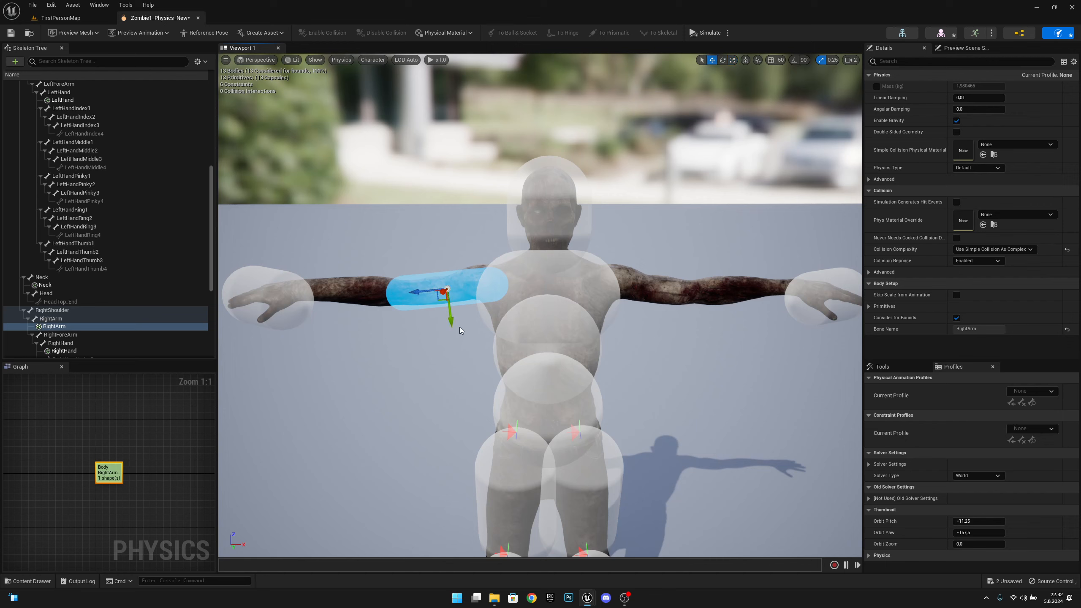
{"action": "key", "text": "e"}
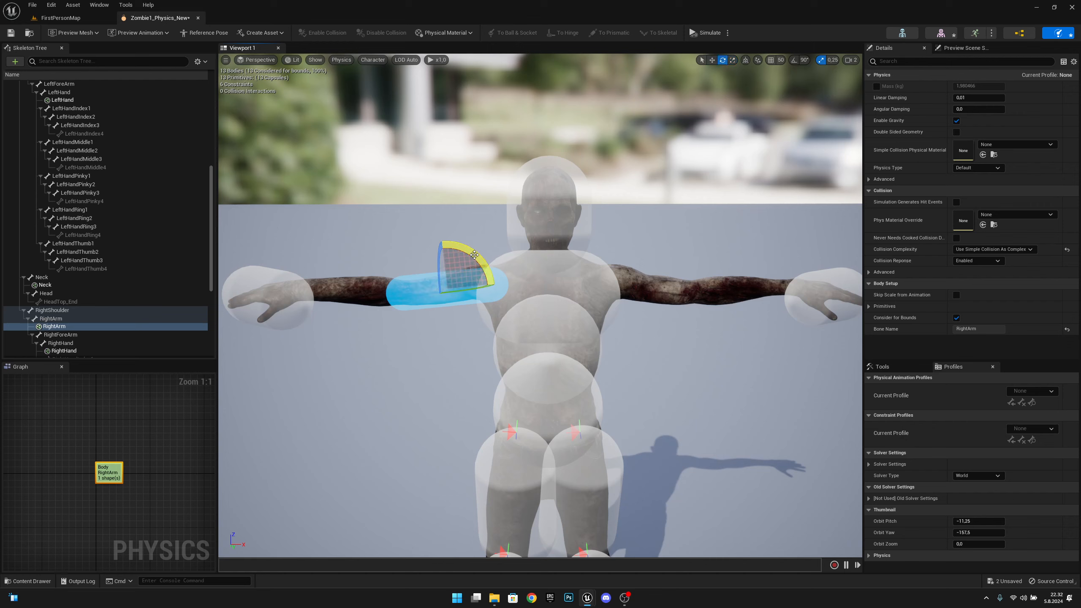
{"action": "left_click_drag", "start_coordinate": [473, 262], "coordinate": [454, 320]}
{"action": "key", "text": "w"}
{"action": "left_click", "coordinate": [457, 341]}
Step: Add a capsule collision shape to the RightForeArm bone
{"action": "key", "text": "a"}
{"action": "right_click_drag", "start_coordinate": [458, 341], "coordinate": [510, 335]}
{"action": "key", "text": "d"}
{"action": "key", "text": "d"}
{"action": "key", "text": "s"}
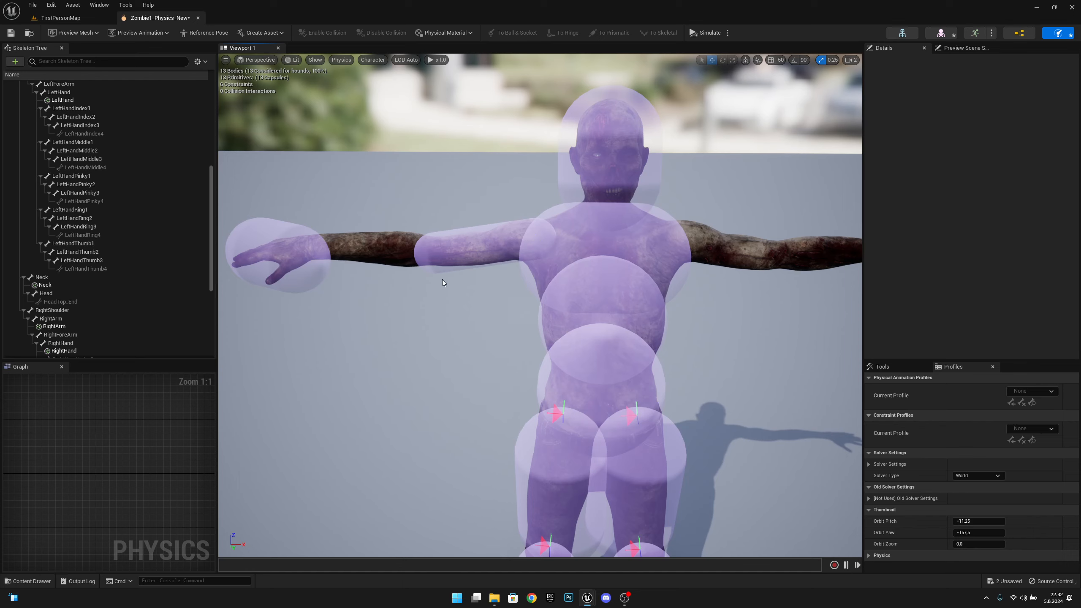
{"action": "scroll", "coordinate": [81, 307], "scroll_direction": "down", "scroll_amount": 2}
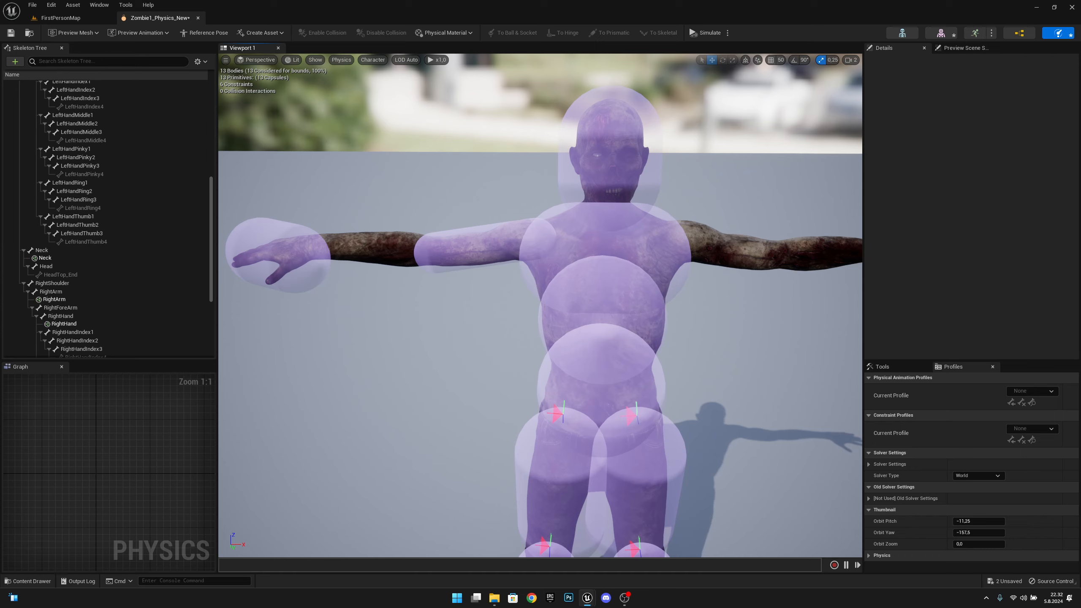
{"action": "left_click", "coordinate": [72, 307]}
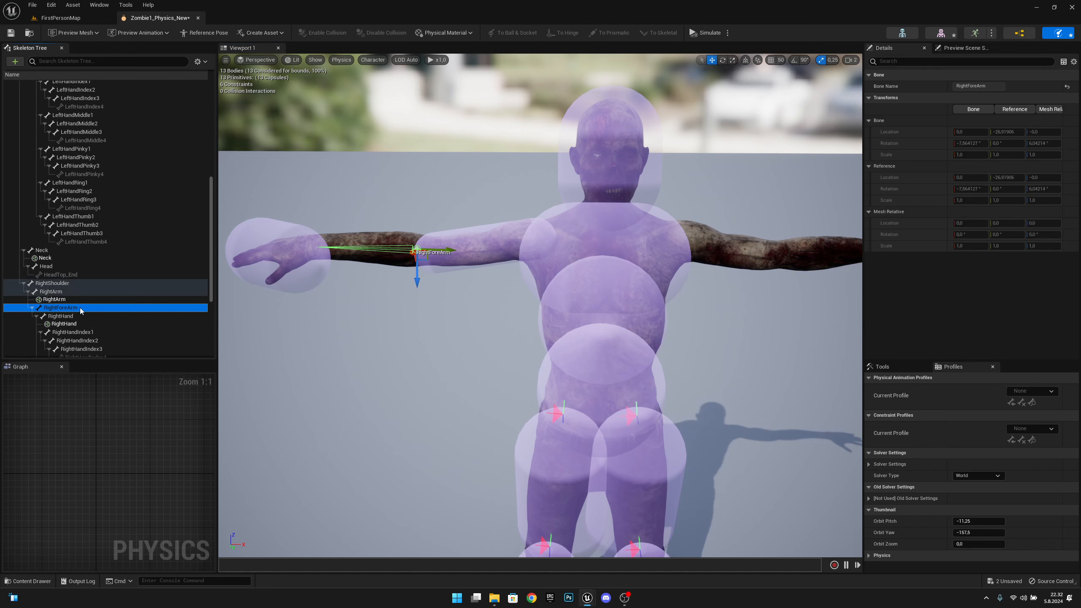
{"action": "right_click", "coordinate": [76, 307]}
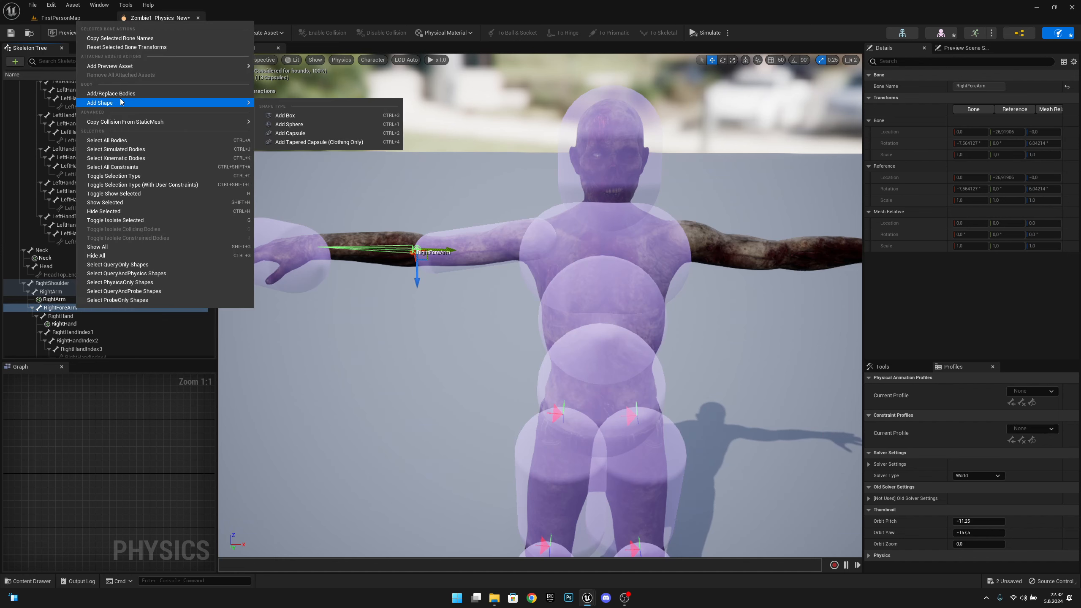
{"action": "mouse_move", "coordinate": [220, 101]}
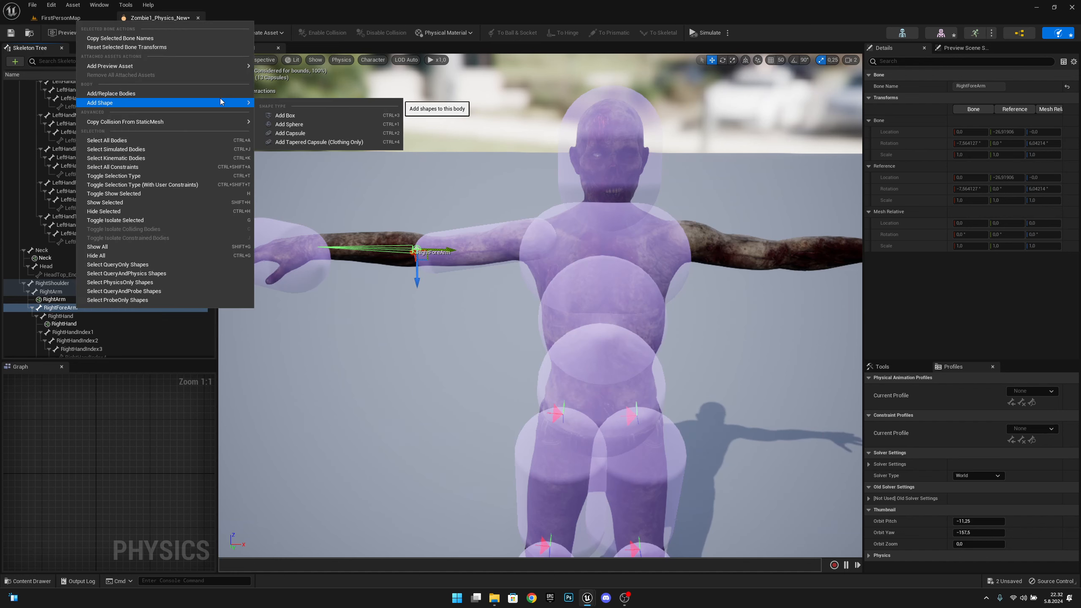
{"action": "left_click", "coordinate": [329, 134]}
Step: Rotate the RightForeArm capsule to lie along the arm and reduce its radius to about the forearm's thickness
{"action": "left_click", "coordinate": [416, 273]}
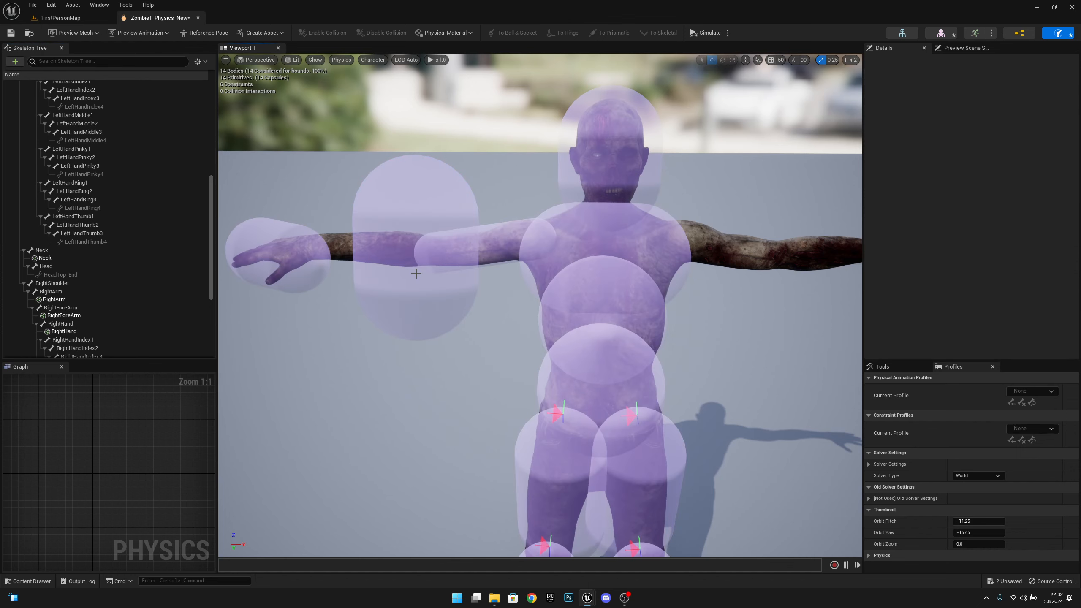
{"action": "left_click", "coordinate": [397, 259]}
{"action": "key", "text": "e"}
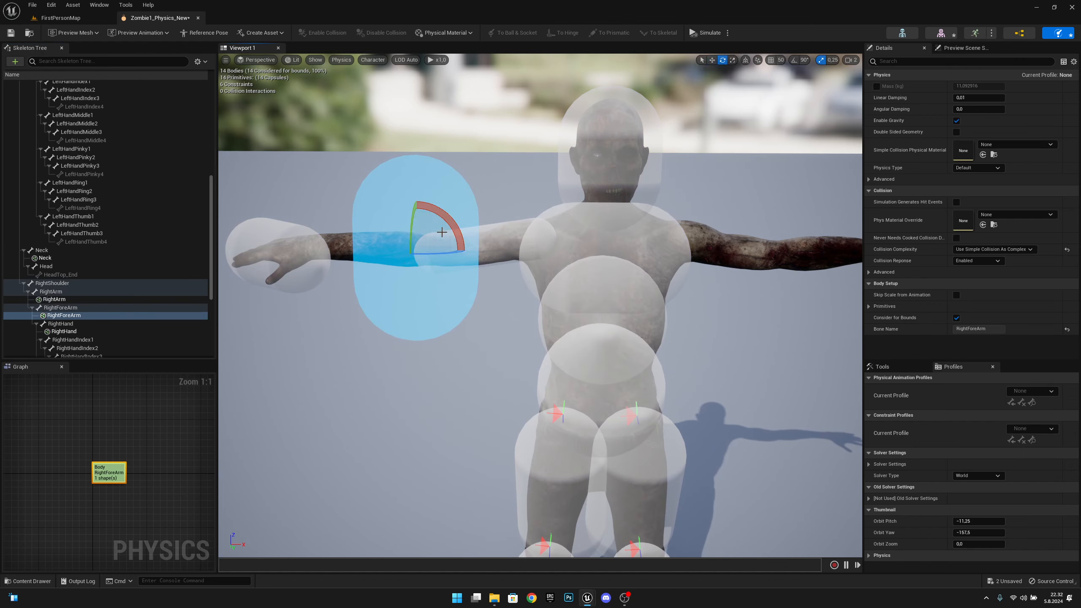
{"action": "left_click_drag", "start_coordinate": [417, 298], "coordinate": [372, 251]}
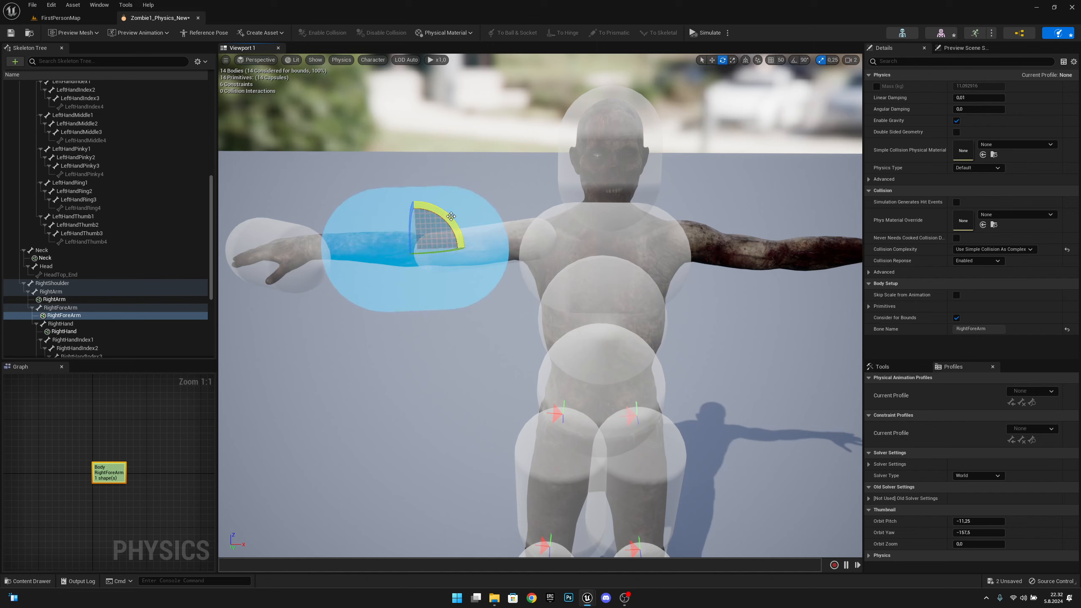
{"action": "key", "text": "r"}
{"action": "left_click_drag", "start_coordinate": [419, 279], "coordinate": [420, 271]}
Step: Tilt the RightForeArm capsule slightly and move it outward to cover the forearm between elbow and wrist
{"action": "key", "text": "e"}
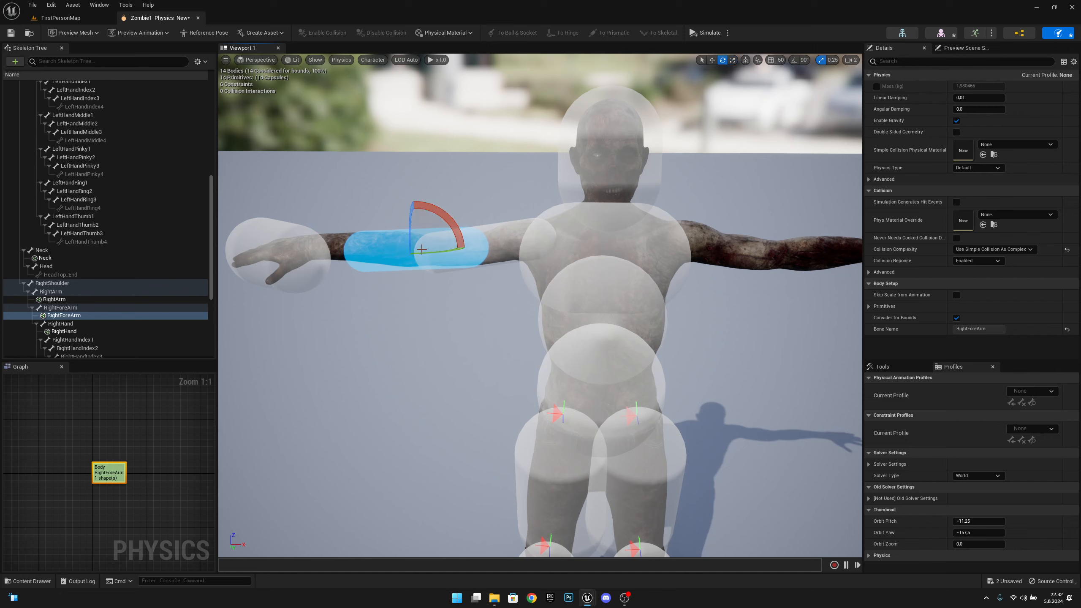
{"action": "left_click_drag", "start_coordinate": [443, 210], "coordinate": [447, 215]}
{"action": "key", "text": "w"}
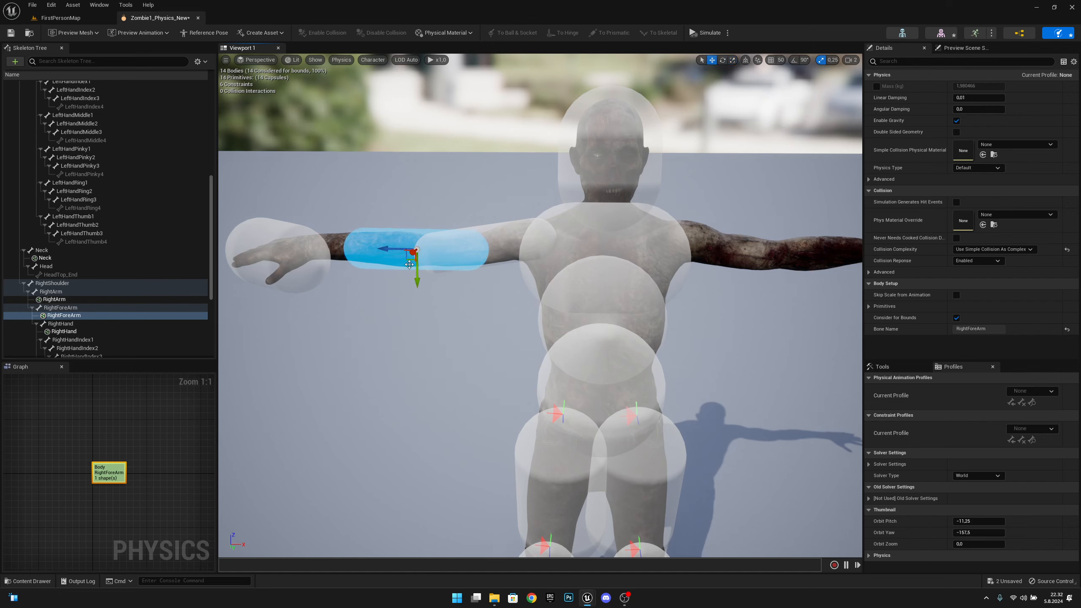
{"action": "left_click_drag", "start_coordinate": [389, 252], "coordinate": [347, 252]}
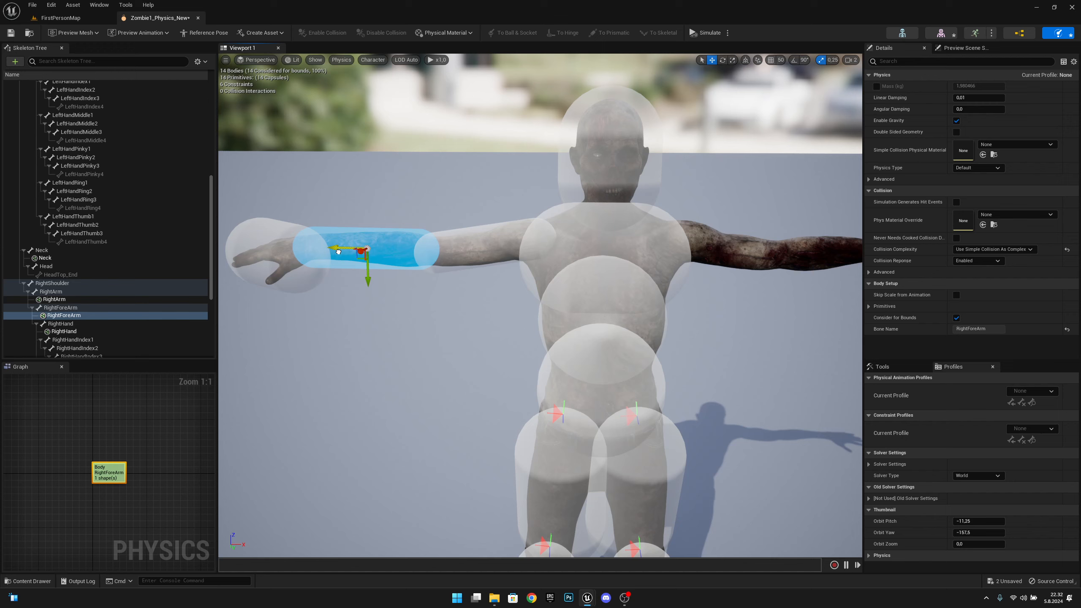
{"action": "left_click_drag", "start_coordinate": [370, 281], "coordinate": [371, 279]}
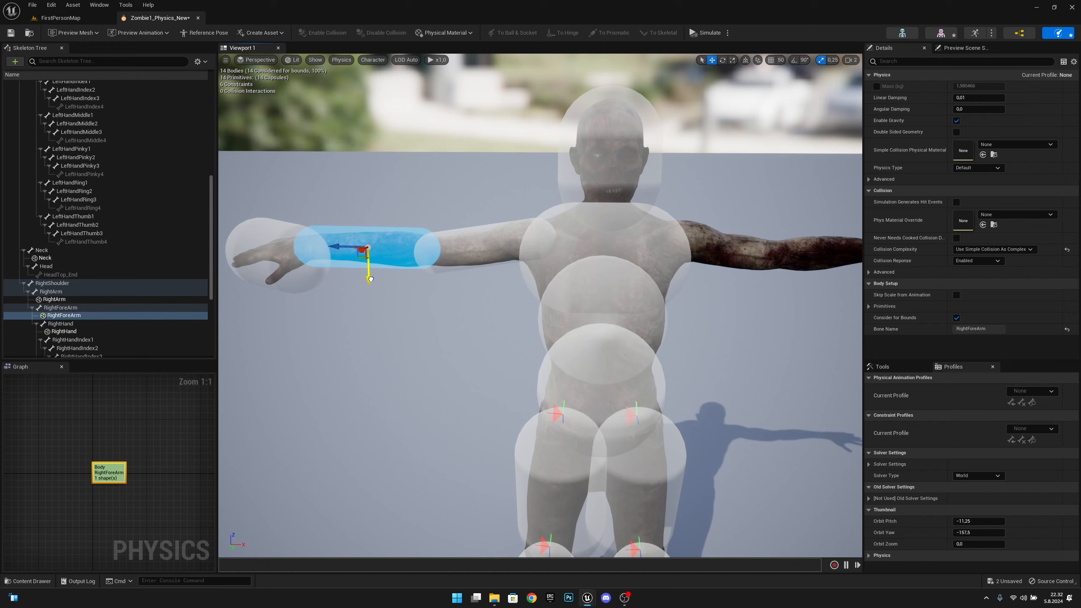
Step: Tilt the RightArm capsule slightly and adjust its height to match the upper arm
{"action": "left_click", "coordinate": [473, 249]}
{"action": "key", "text": "e"}
{"action": "left_click_drag", "start_coordinate": [506, 216], "coordinate": [511, 220]}
{"action": "key", "text": "w"}
{"action": "left_click_drag", "start_coordinate": [488, 271], "coordinate": [487, 272]}
{"action": "left_click", "coordinate": [447, 324]}
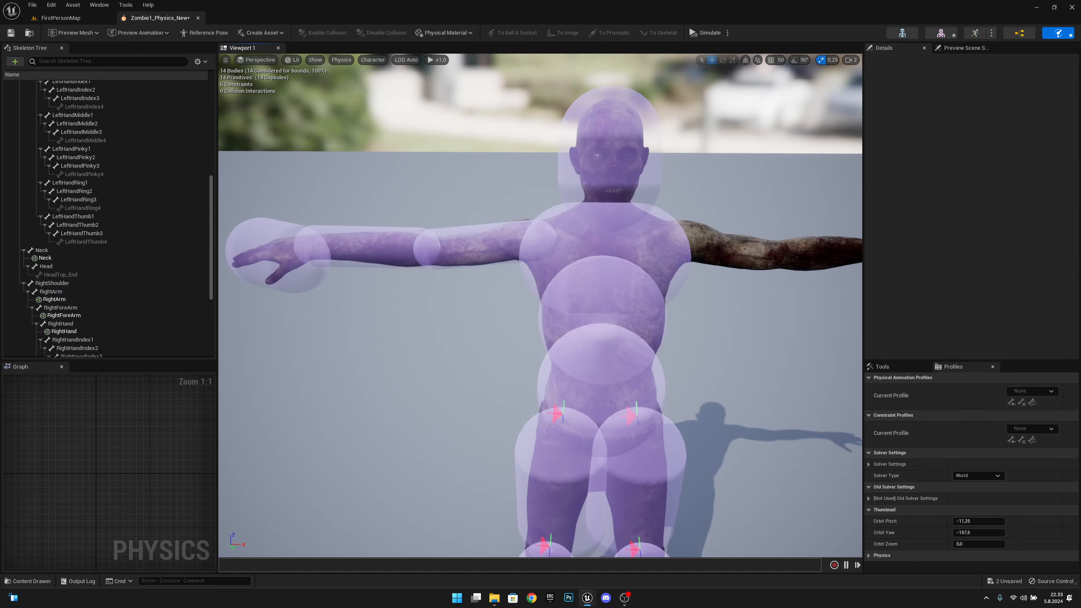
Step: From a closer view, rotate the RightForeArm capsule slightly and lower it to line up with the forearm
{"action": "right_click_drag", "start_coordinate": [447, 324], "coordinate": [467, 272]}
{"action": "left_click", "coordinate": [481, 306]}
{"action": "key", "text": "e"}
{"action": "left_click_drag", "start_coordinate": [466, 272], "coordinate": [475, 275]}
{"action": "left_click_drag", "start_coordinate": [505, 326], "coordinate": [504, 333]}
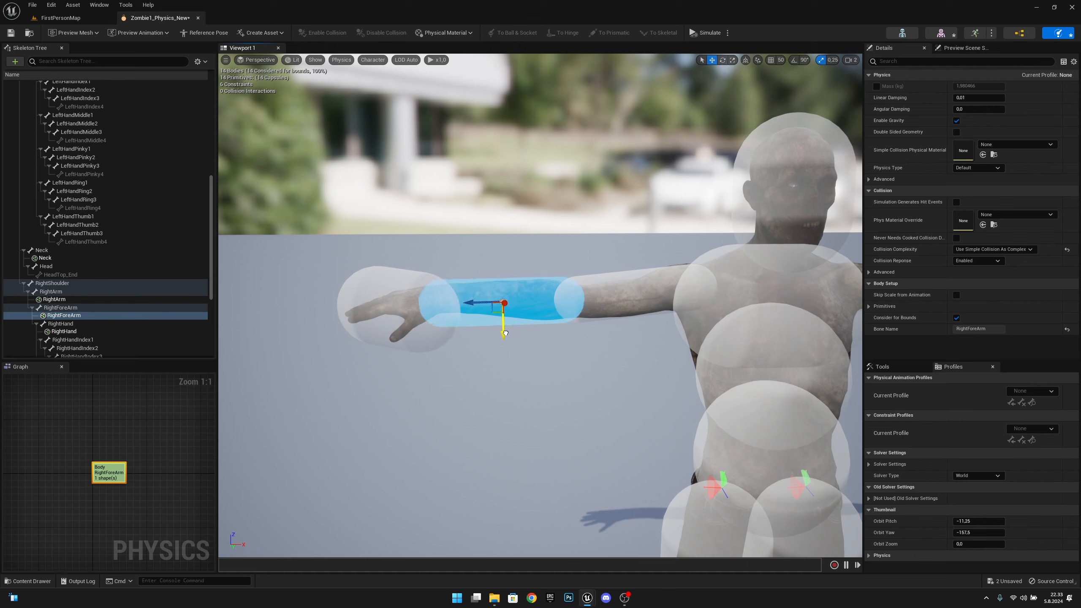
Step: Rotate the RightHand capsule so it lies in line with the forearm capsule
{"action": "key", "text": "s"}
{"action": "right_click_drag", "start_coordinate": [546, 343], "coordinate": [494, 376]}
{"action": "key", "text": "w"}
{"action": "key", "text": "a"}
{"action": "left_click", "coordinate": [482, 286]}
{"action": "key", "text": "s"}
{"action": "key", "text": "a"}
{"action": "key", "text": "d"}
{"action": "key", "text": "s"}
{"action": "key", "text": "w"}
{"action": "key", "text": "a"}
{"action": "key", "text": "w"}
{"action": "key", "text": "e"}
{"action": "key", "text": "r"}
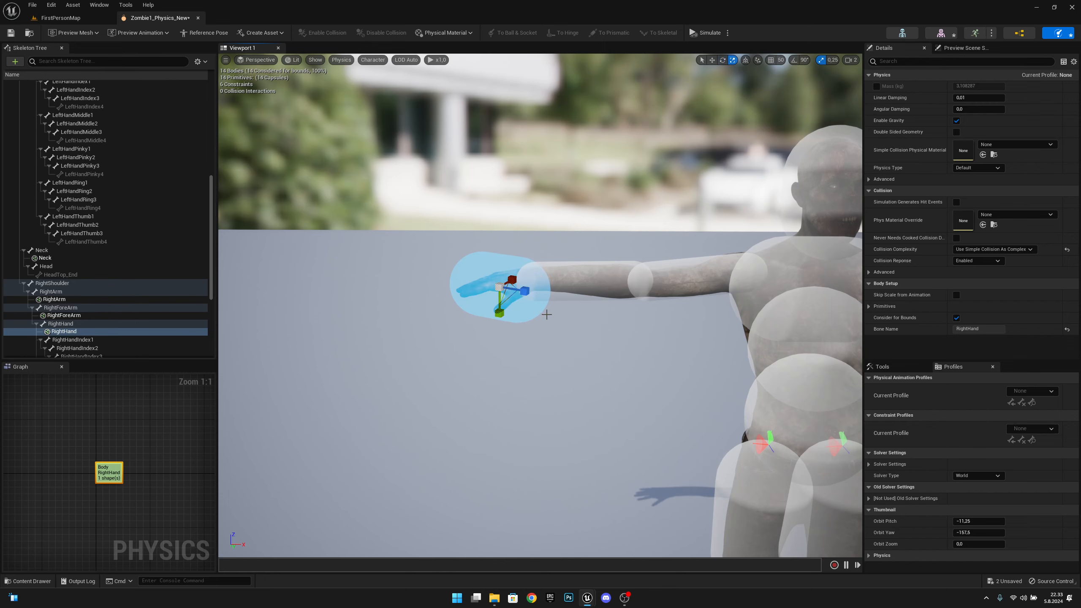
{"action": "right_click_drag", "start_coordinate": [547, 315], "coordinate": [399, 364]}
{"action": "key", "text": "e"}
{"action": "key", "text": "d"}
{"action": "key", "text": "e"}
{"action": "left_click_drag", "start_coordinate": [624, 356], "coordinate": [647, 356]}
Step: Scale the RightHand capsule down to a thinner radius so that it fits more closely around the hand
{"action": "right_click_drag", "start_coordinate": [648, 356], "coordinate": [770, 284]}
{"action": "key", "text": "a"}
{"action": "key", "text": "q"}
{"action": "right_click_drag", "start_coordinate": [581, 375], "coordinate": [581, 375]}
{"action": "key", "text": "r"}
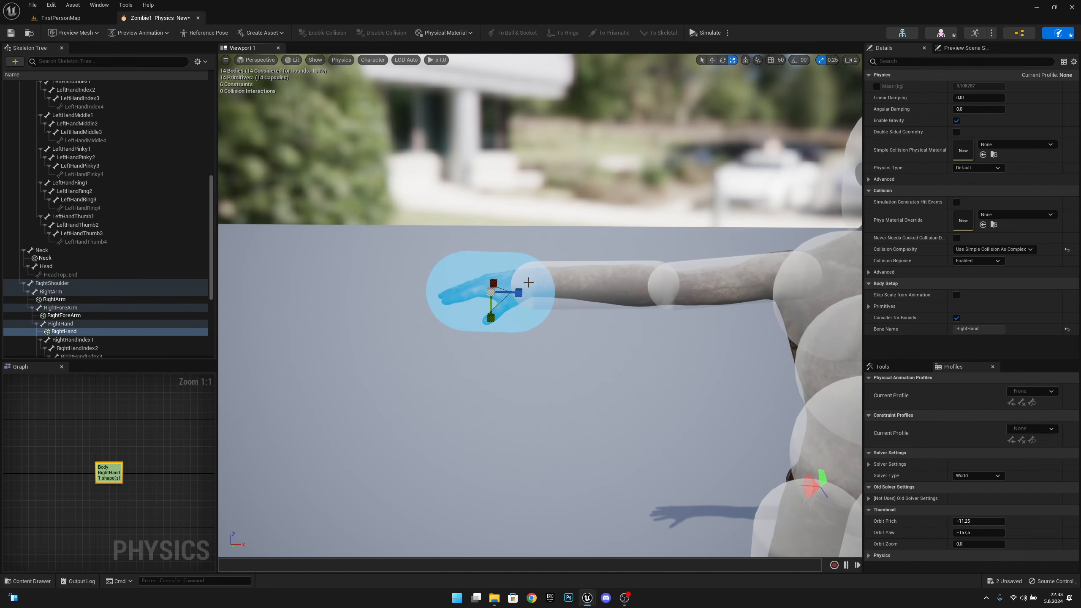
{"action": "left_click_drag", "start_coordinate": [492, 318], "coordinate": [492, 310]}
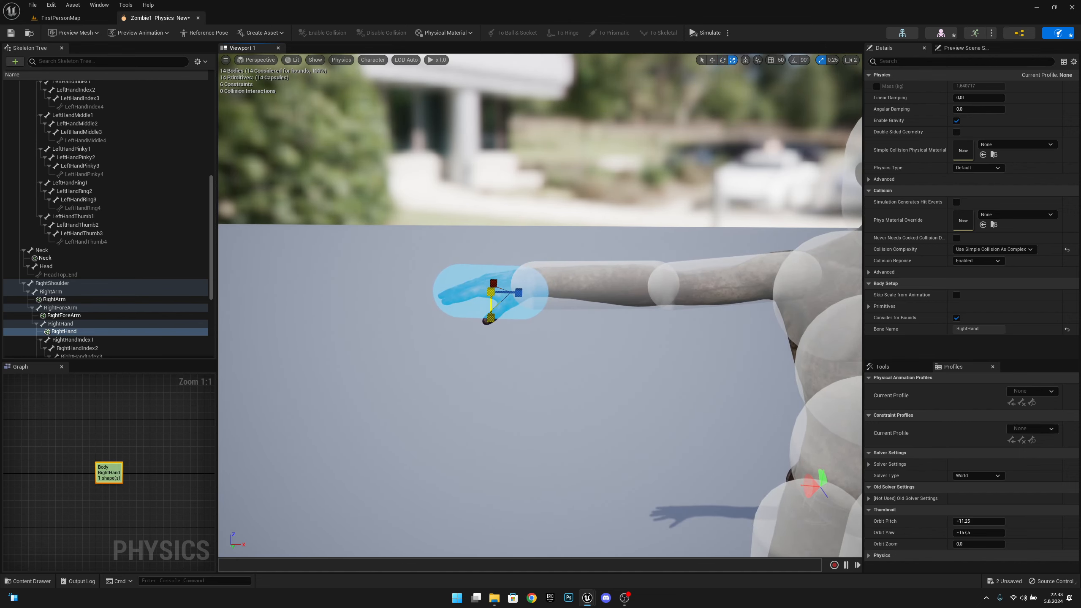
Step: From above the arm, move the RightHand capsule sideways to centre it over the palm and fingers
{"action": "key", "text": "e"}
{"action": "right_click_drag", "start_coordinate": [522, 312], "coordinate": [370, 356]}
{"action": "key", "text": "d"}
{"action": "key", "text": "w"}
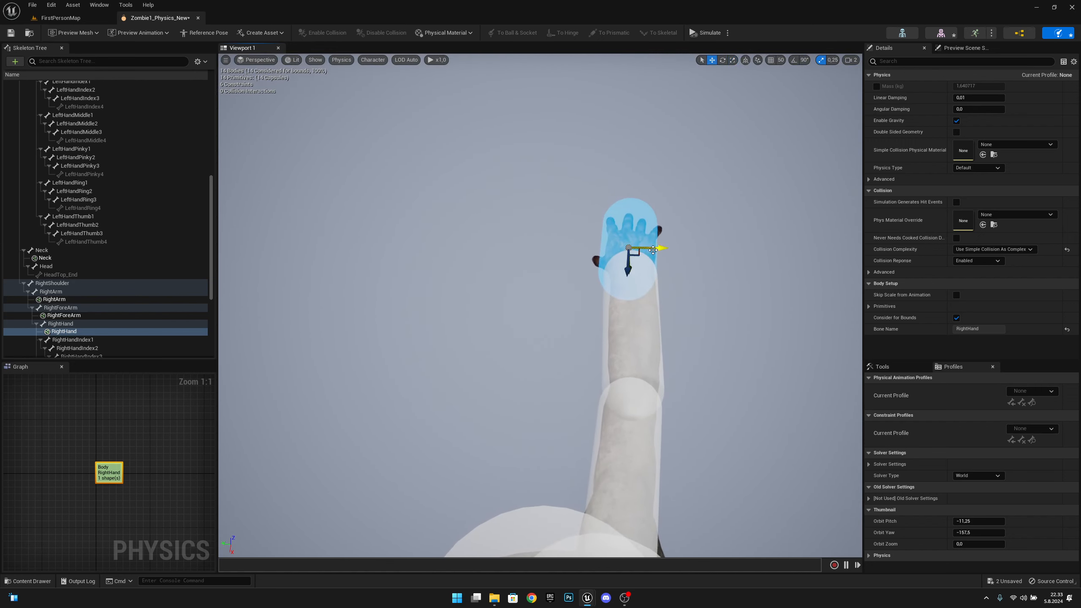
{"action": "left_click_drag", "start_coordinate": [653, 250], "coordinate": [661, 249]}
Step: Shorten the RightHand capsule and rotate it slightly to follow the direction of the hand
{"action": "key", "text": "a"}
{"action": "right_click_drag", "start_coordinate": [565, 291], "coordinate": [675, 255]}
{"action": "key", "text": "q"}
{"action": "key", "text": "e"}
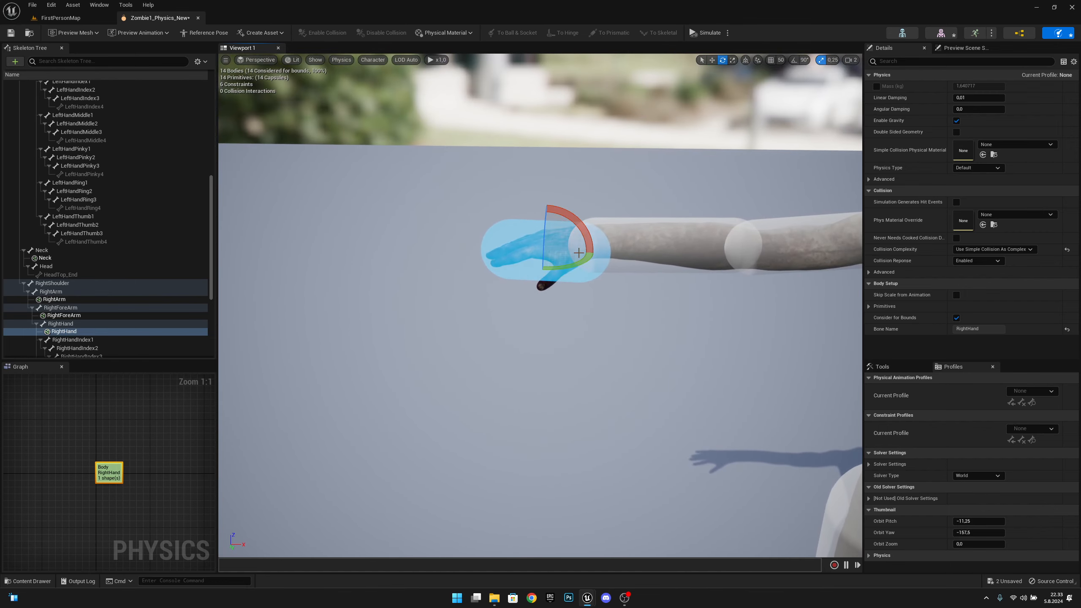
{"action": "key", "text": "r"}
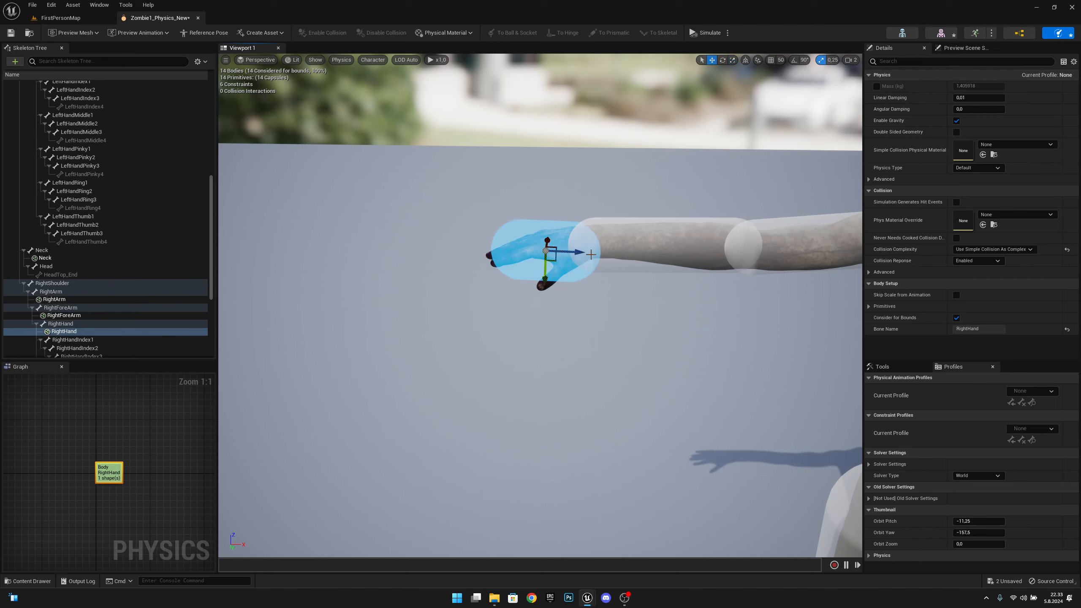
{"action": "key", "text": "e"}
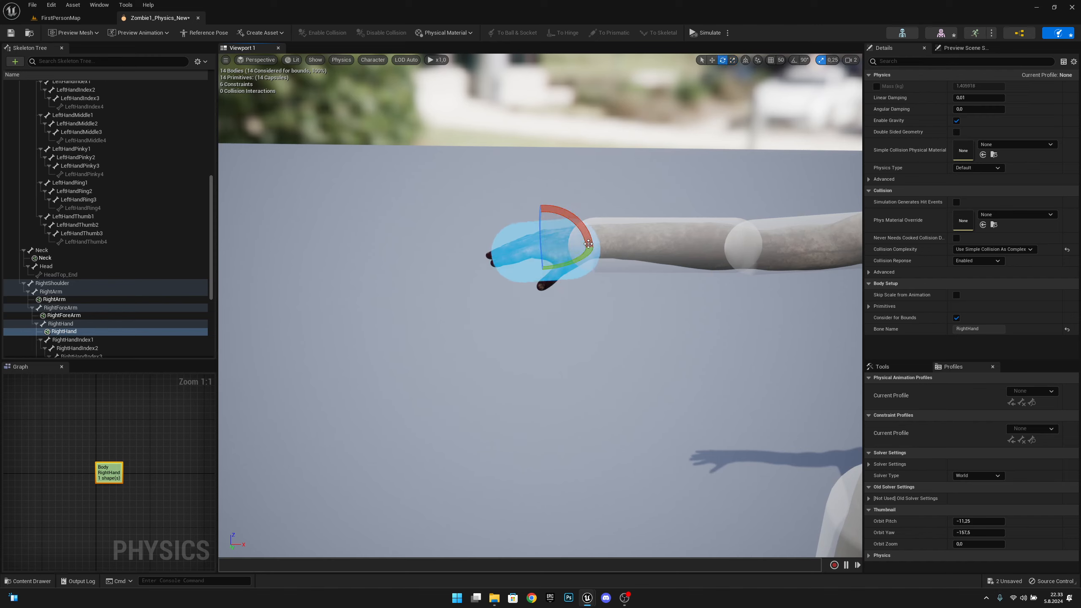
Step: Examine the capsules on the whole body from the front, comparing the fitted right arm with the left arm
{"action": "key", "text": "w"}
{"action": "key", "text": "d"}
{"action": "key", "text": "s"}
{"action": "mouse_move", "coordinate": [630, 275]}
{"action": "right_mouse_down"}
{"action": "mouse_move", "coordinate": [637, 281]}
{"action": "mouse_move", "coordinate": [639, 264]}
{"action": "right_mouse_up"}
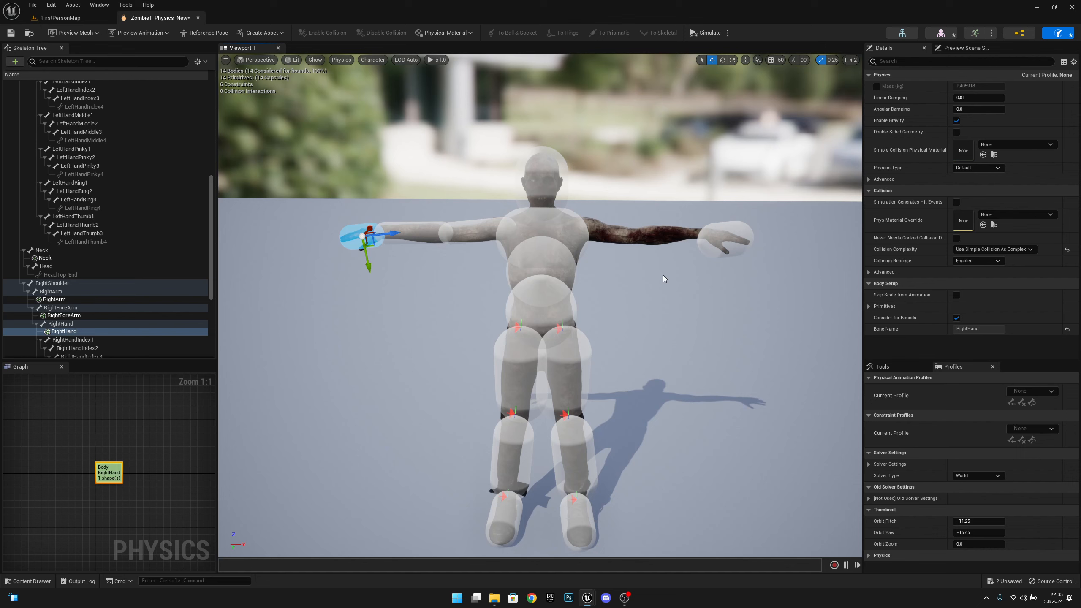
{"action": "key", "text": "w"}
{"action": "right_click_drag", "start_coordinate": [706, 294], "coordinate": [720, 294]}
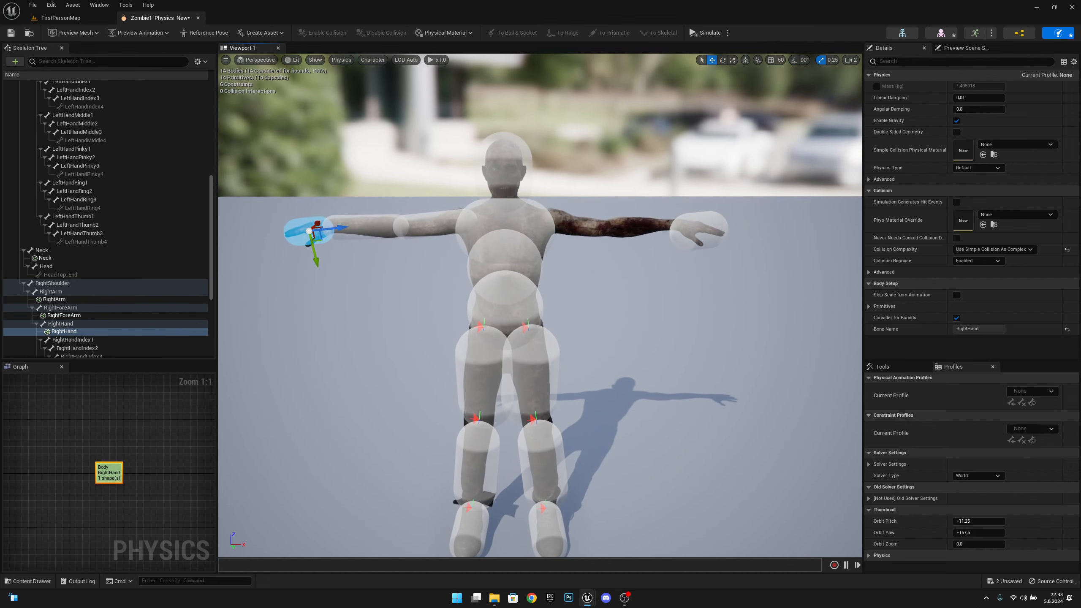
{"action": "mouse_move", "coordinate": [638, 294]}
{"action": "right_mouse_down"}
{"action": "mouse_move", "coordinate": [604, 275]}
{"action": "mouse_move", "coordinate": [638, 285]}
{"action": "right_mouse_up"}
{"action": "key", "text": "w"}
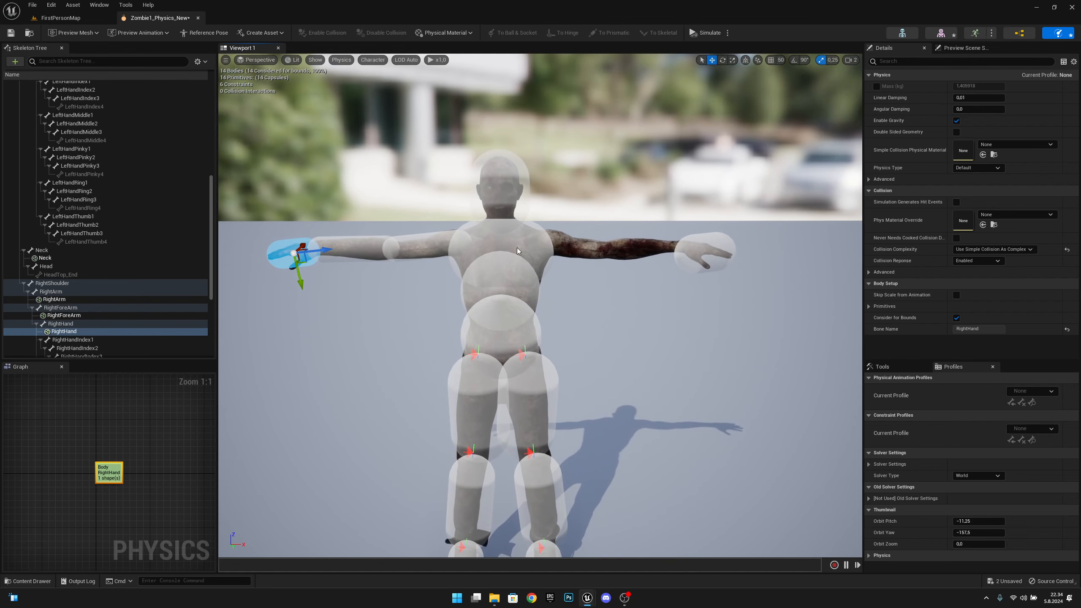
Step: Add a capsule shape to the LeftArm bone
{"action": "scroll", "coordinate": [137, 269], "scroll_direction": "down", "scroll_amount": 5}
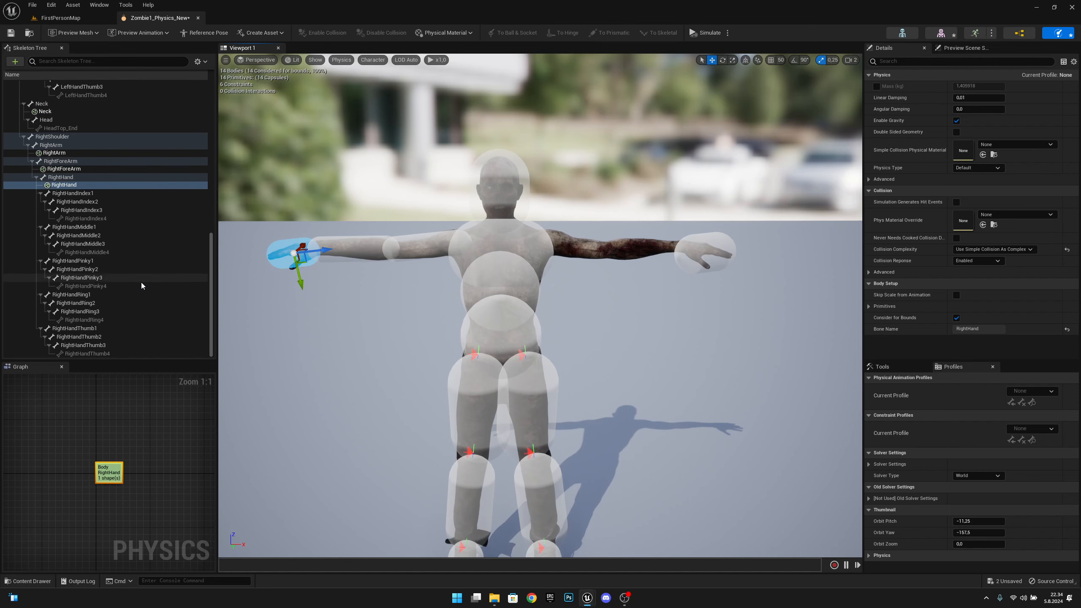
{"action": "scroll", "coordinate": [127, 281], "scroll_direction": "up", "scroll_amount": 10}
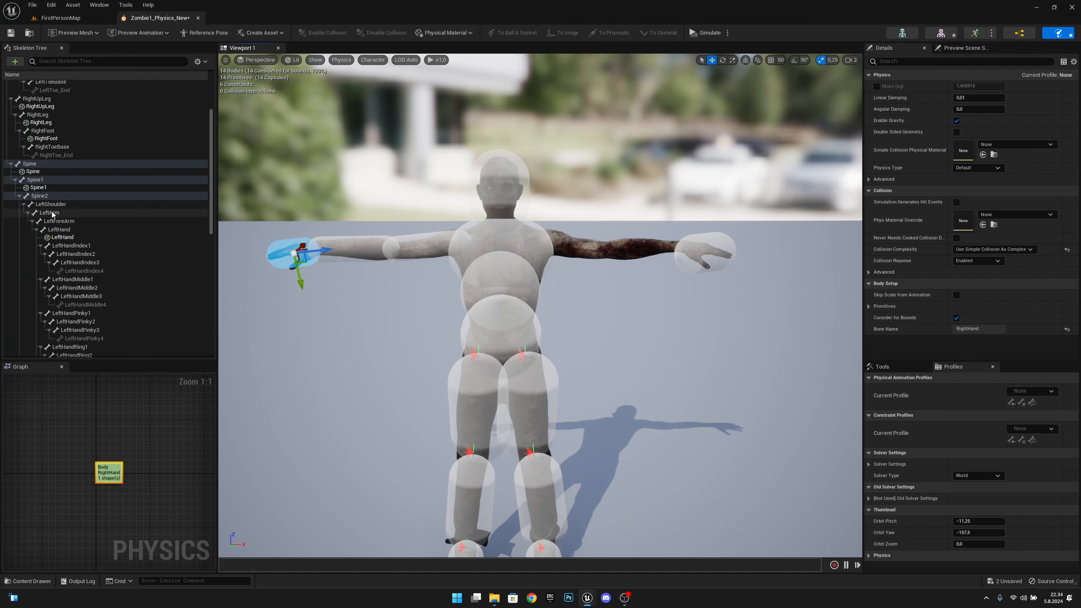
{"action": "left_click", "coordinate": [53, 212]}
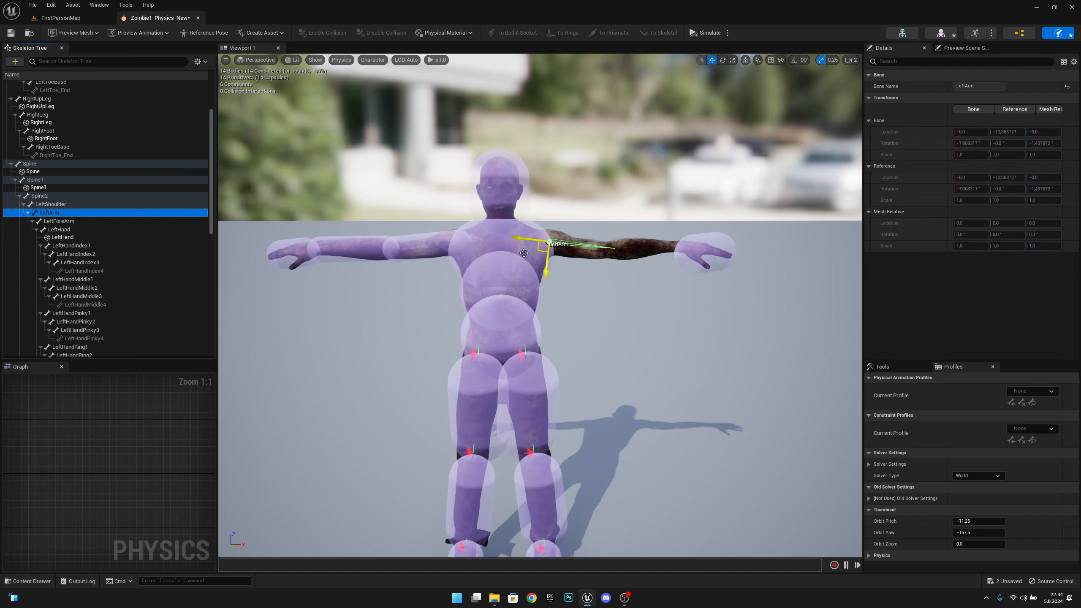
{"action": "right_click", "coordinate": [61, 214]}
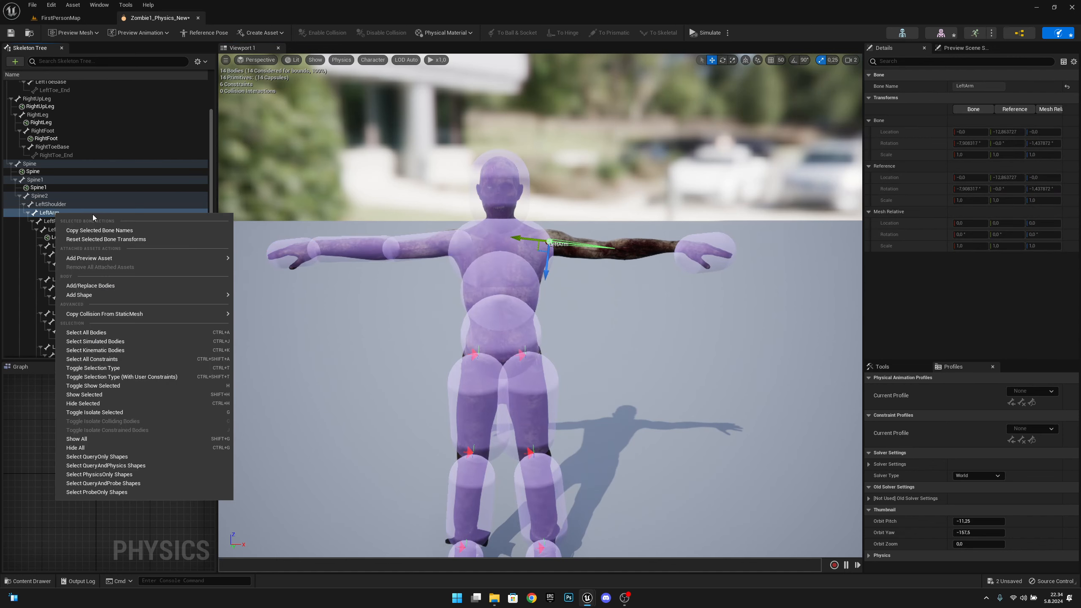
{"action": "mouse_move", "coordinate": [149, 295]}
{"action": "left_click", "coordinate": [272, 325]}
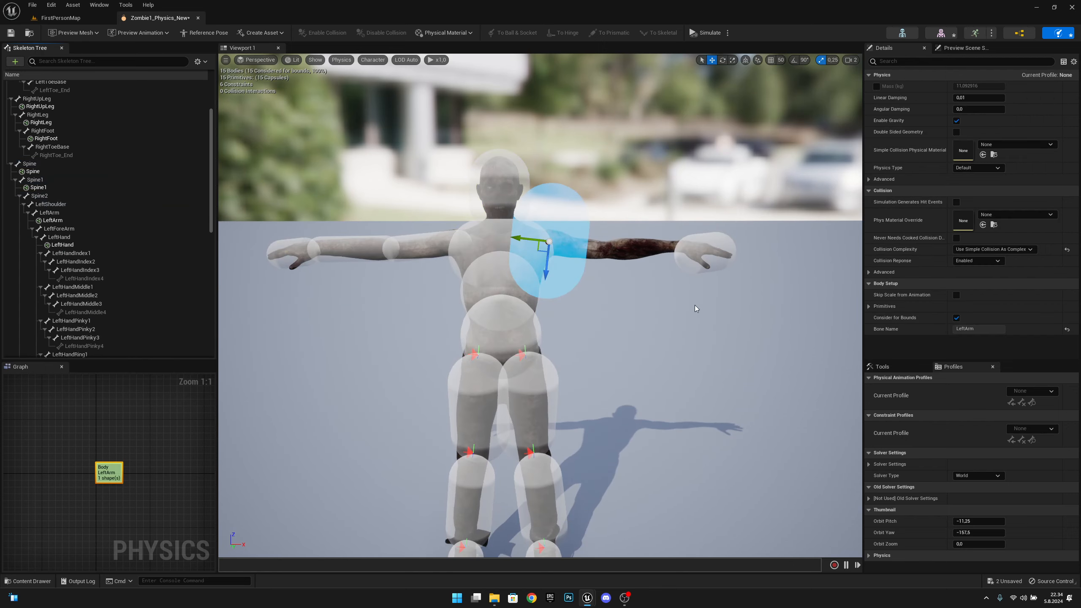
Step: Copy the properties of the RightArm body and paste them onto the LeftArm body
{"action": "right_click_drag", "start_coordinate": [540, 306], "coordinate": [531, 327]}
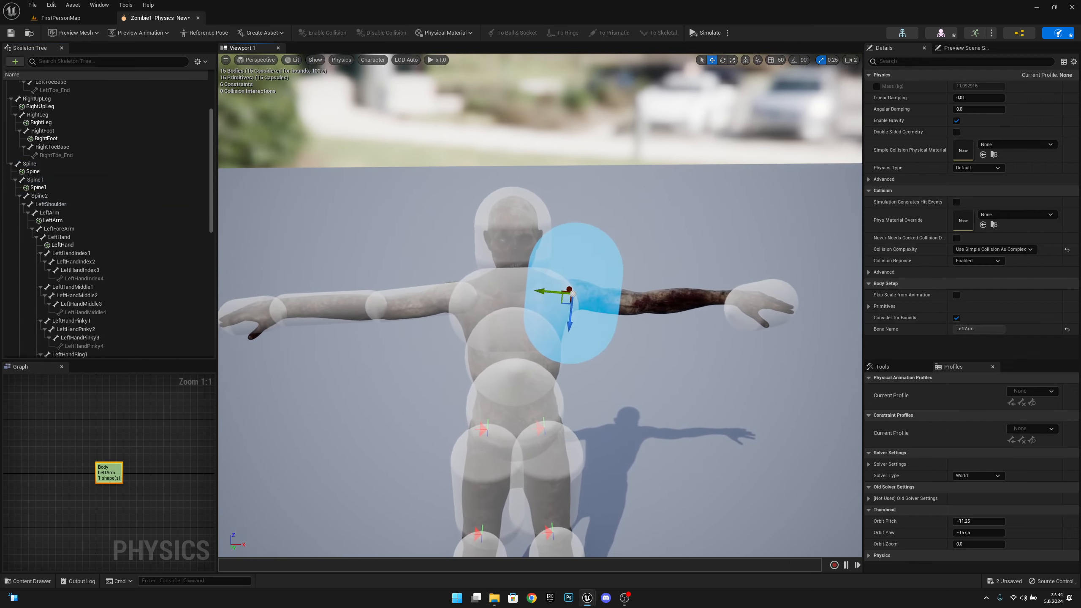
{"action": "left_click", "coordinate": [415, 298]}
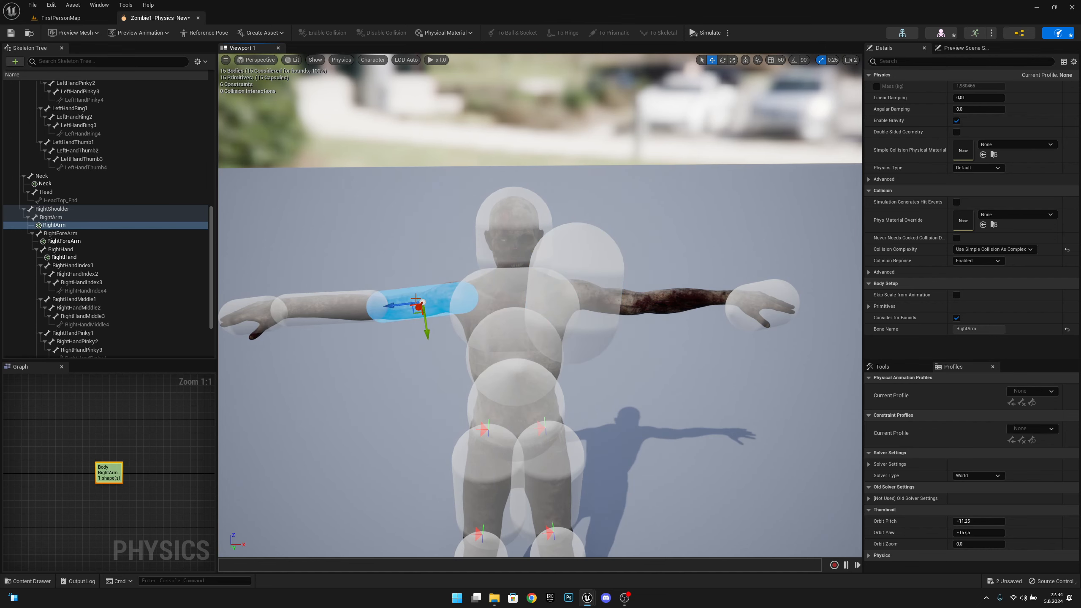
{"action": "right_click", "coordinate": [417, 302]}
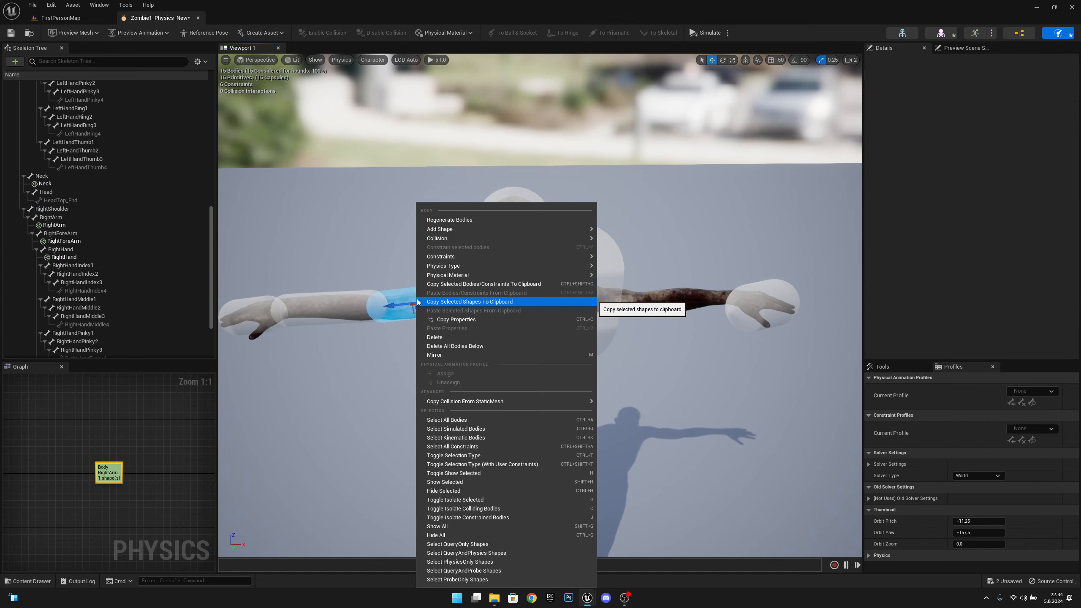
{"action": "left_click", "coordinate": [455, 319]}
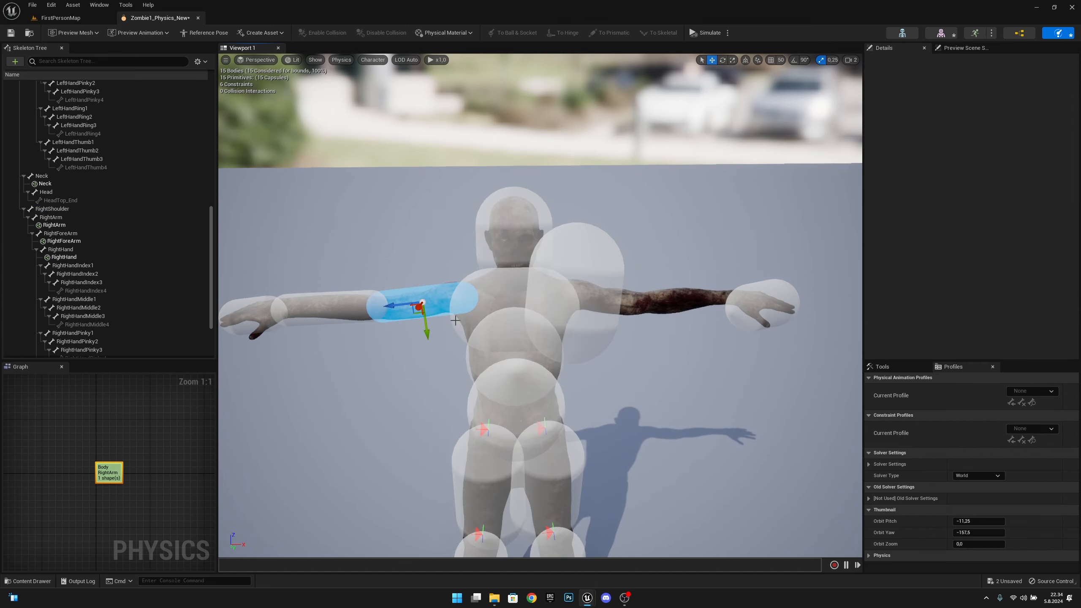
{"action": "left_click", "coordinate": [601, 286]}
{"action": "right_click", "coordinate": [600, 285]}
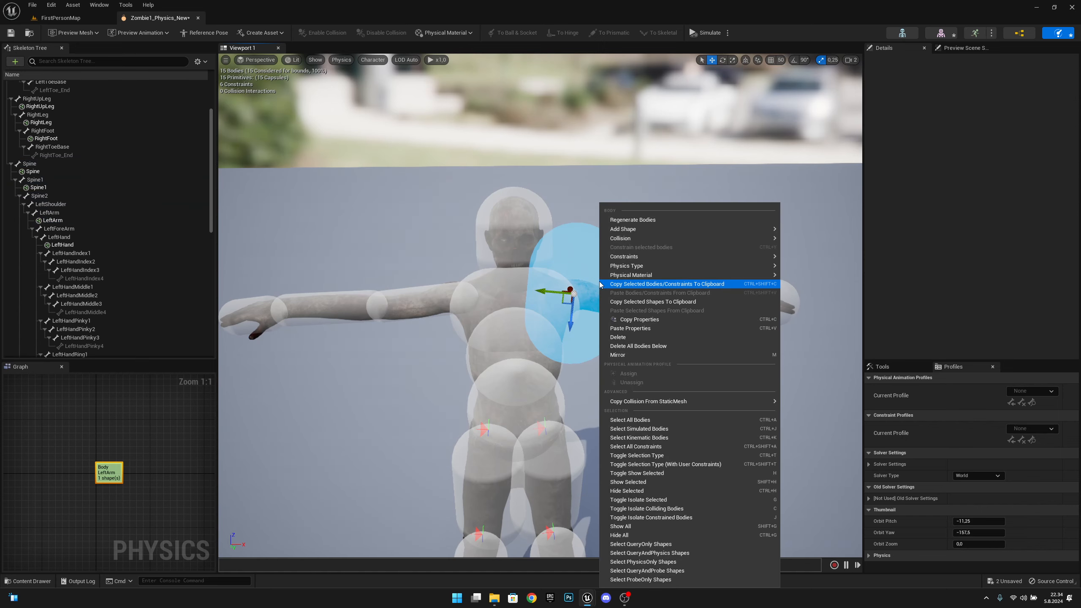
{"action": "left_click", "coordinate": [653, 328]}
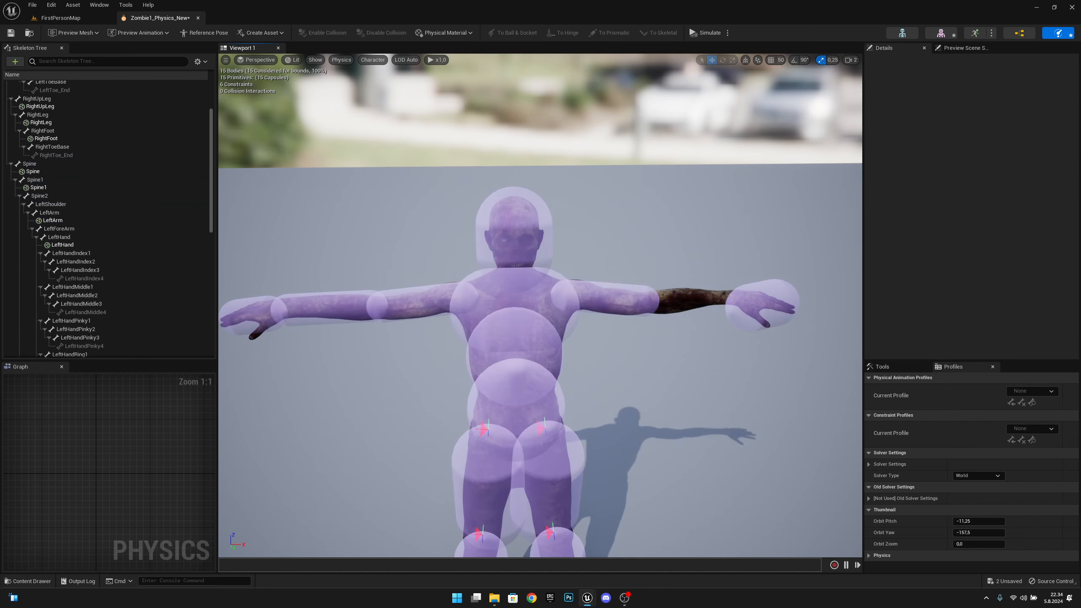
{"action": "mouse_move", "coordinate": [652, 328]}
{"action": "right_mouse_down"}
{"action": "mouse_move", "coordinate": [653, 348]}
{"action": "mouse_move", "coordinate": [652, 305]}
{"action": "mouse_move", "coordinate": [642, 298]}
{"action": "mouse_move", "coordinate": [655, 295]}
{"action": "mouse_move", "coordinate": [641, 314]}
{"action": "right_mouse_up"}
{"action": "key", "text": "a"}
{"action": "key", "text": "d"}
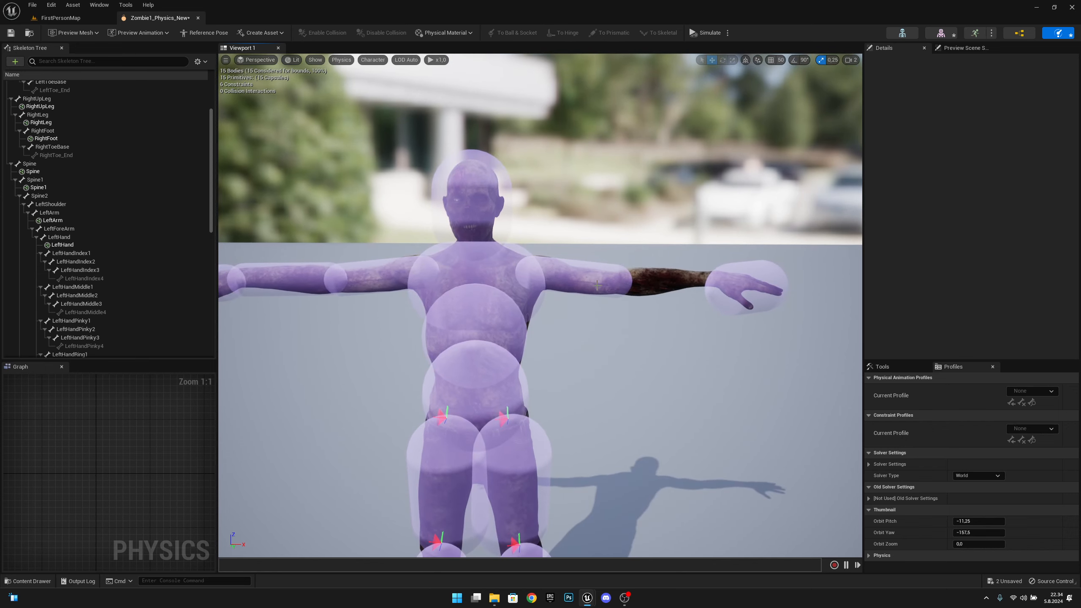
{"action": "left_click", "coordinate": [597, 285]}
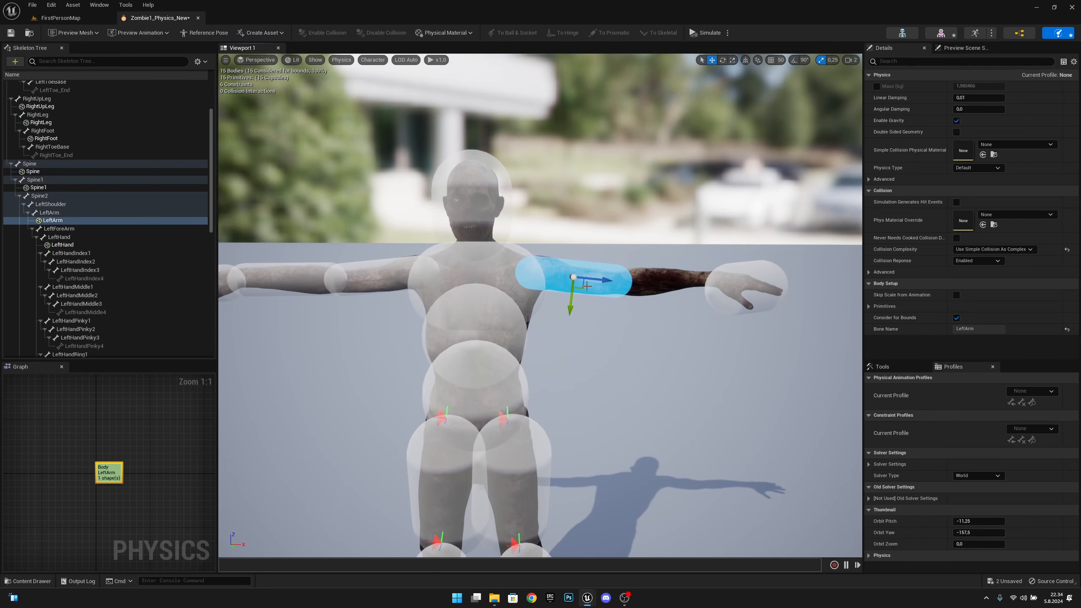
Step: Copy the properties of the RightForeArm body
{"action": "left_click", "coordinate": [79, 230]}
{"action": "right_click_drag", "start_coordinate": [472, 377], "coordinate": [462, 369]}
{"action": "key", "text": "a"}
{"action": "left_click", "coordinate": [382, 290]}
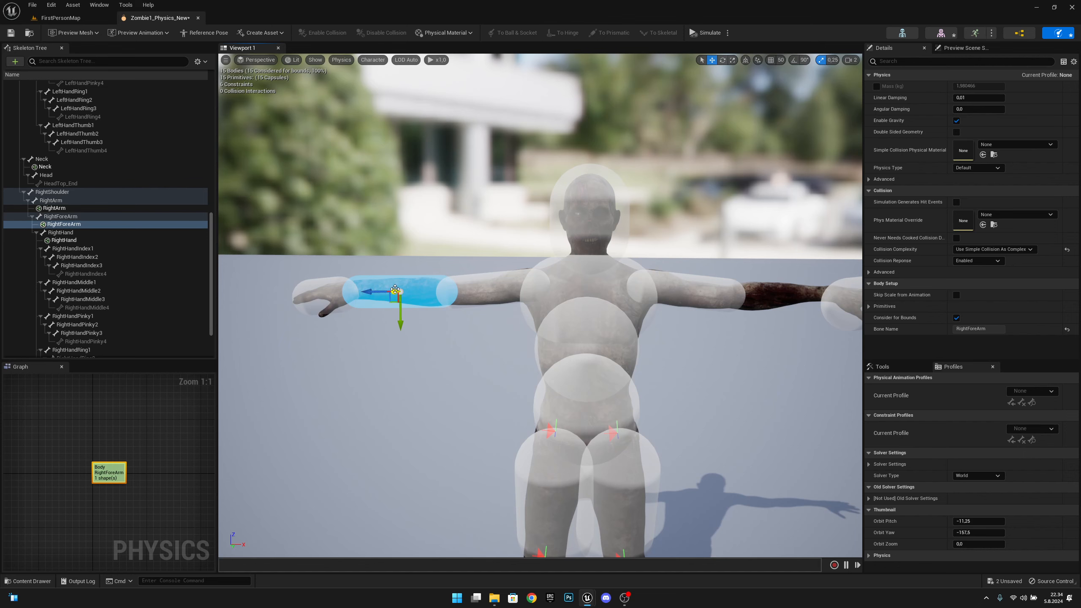
{"action": "right_click", "coordinate": [422, 293]}
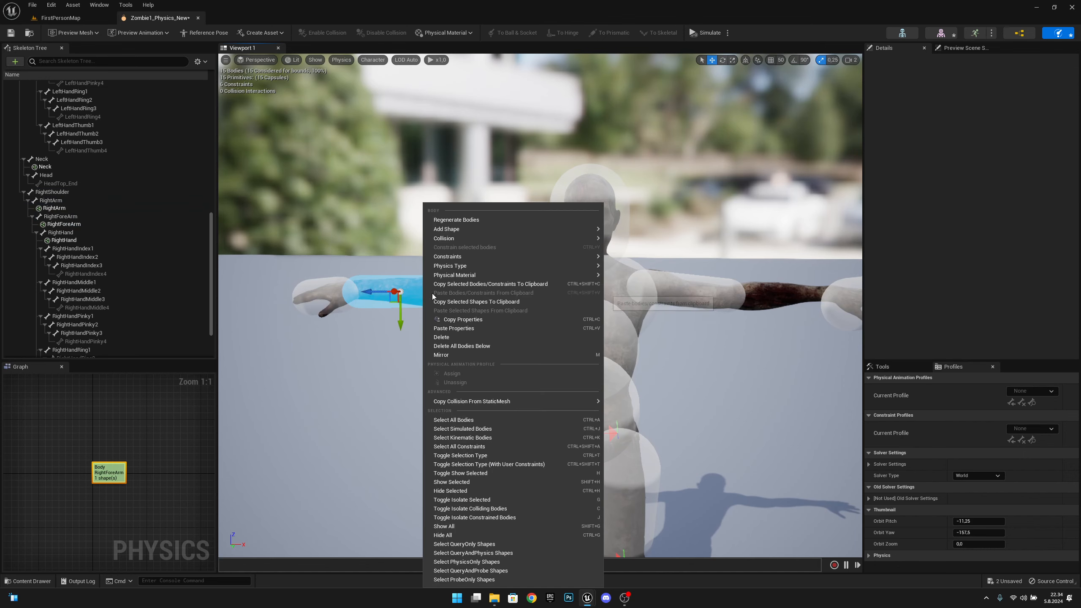
{"action": "left_click", "coordinate": [462, 319]}
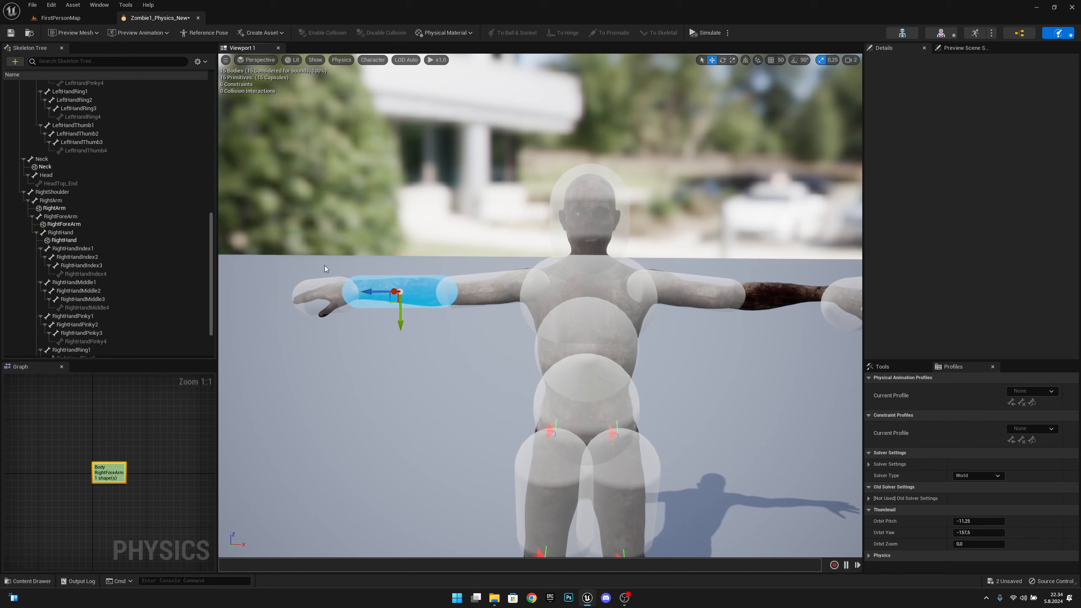
Step: Add a capsule shape to the LeftForeArm bone
{"action": "scroll", "coordinate": [93, 247], "scroll_direction": "up", "scroll_amount": 8}
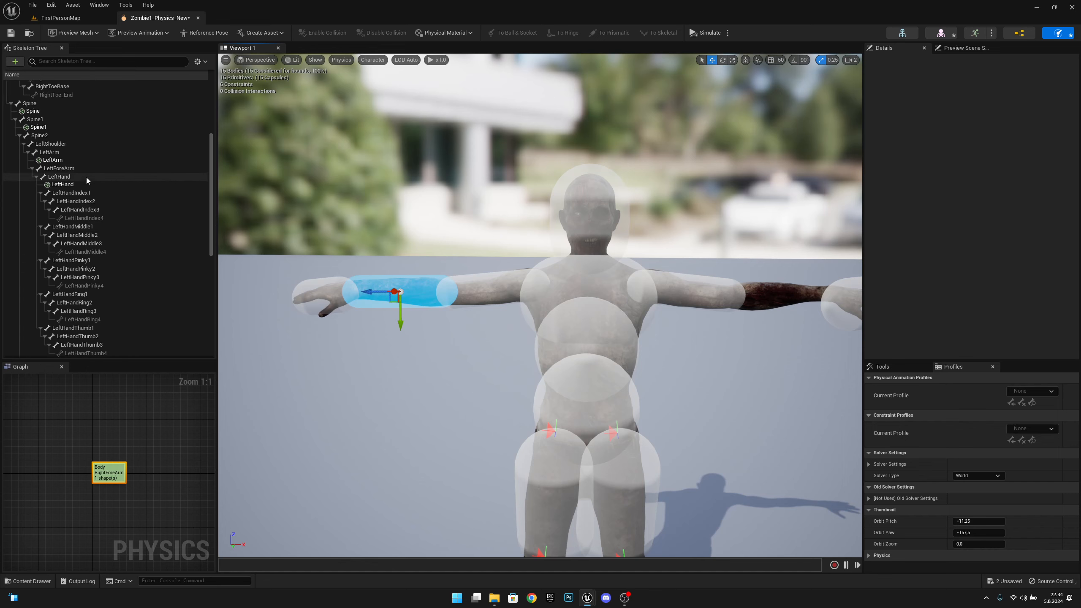
{"action": "left_click", "coordinate": [76, 168]}
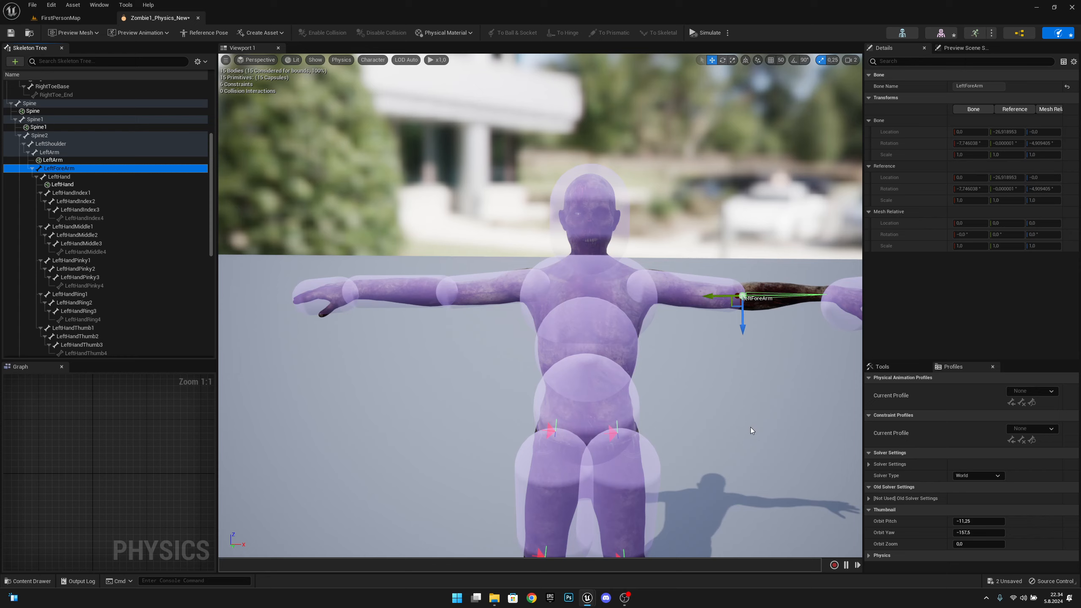
{"action": "key", "text": "f"}
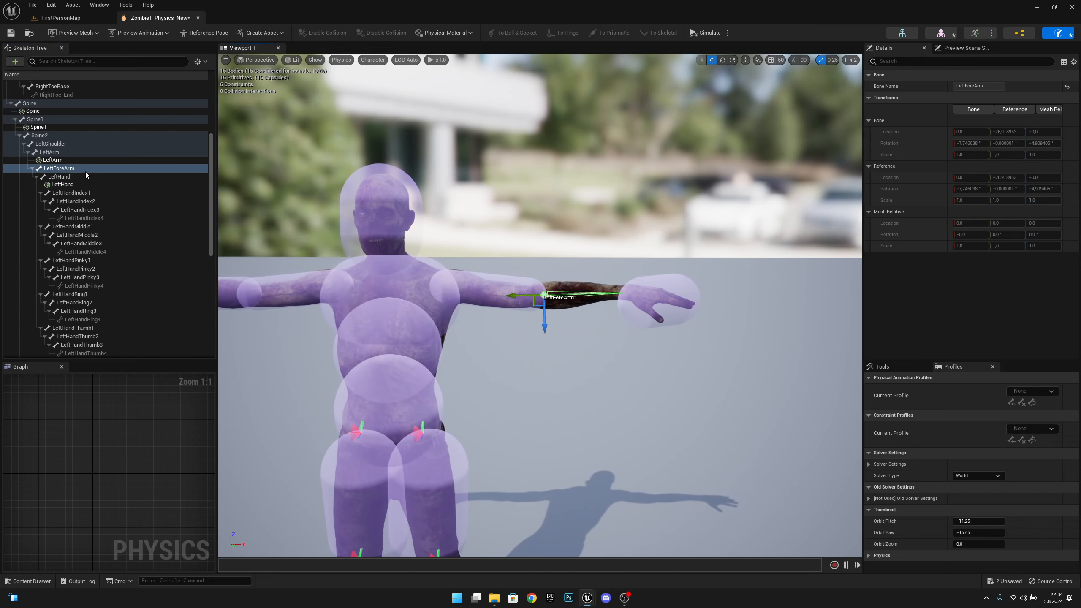
{"action": "right_click", "coordinate": [81, 169]}
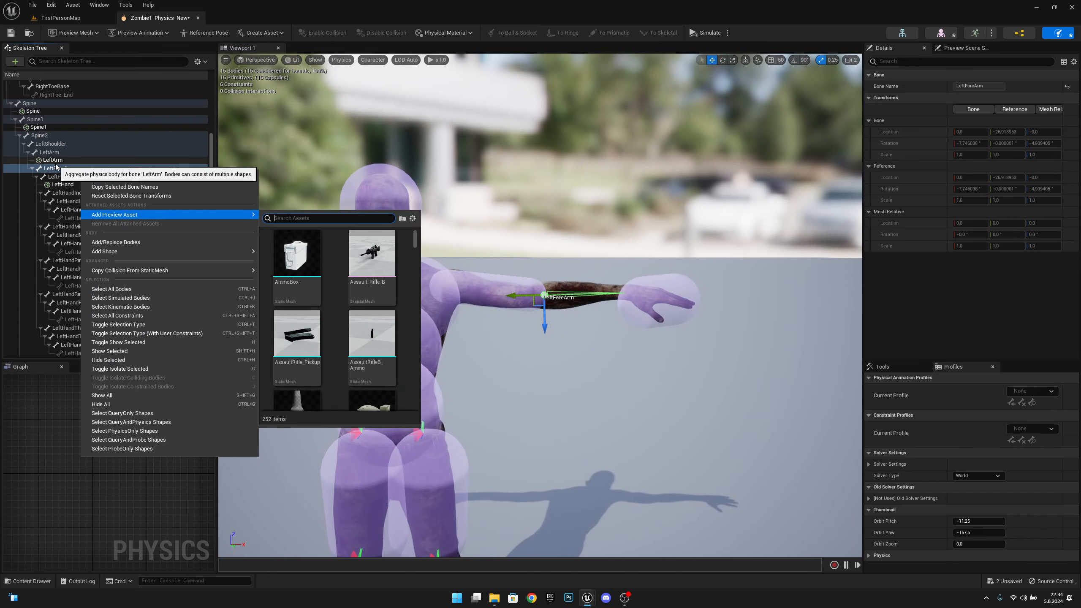
{"action": "right_click", "coordinate": [61, 168]}
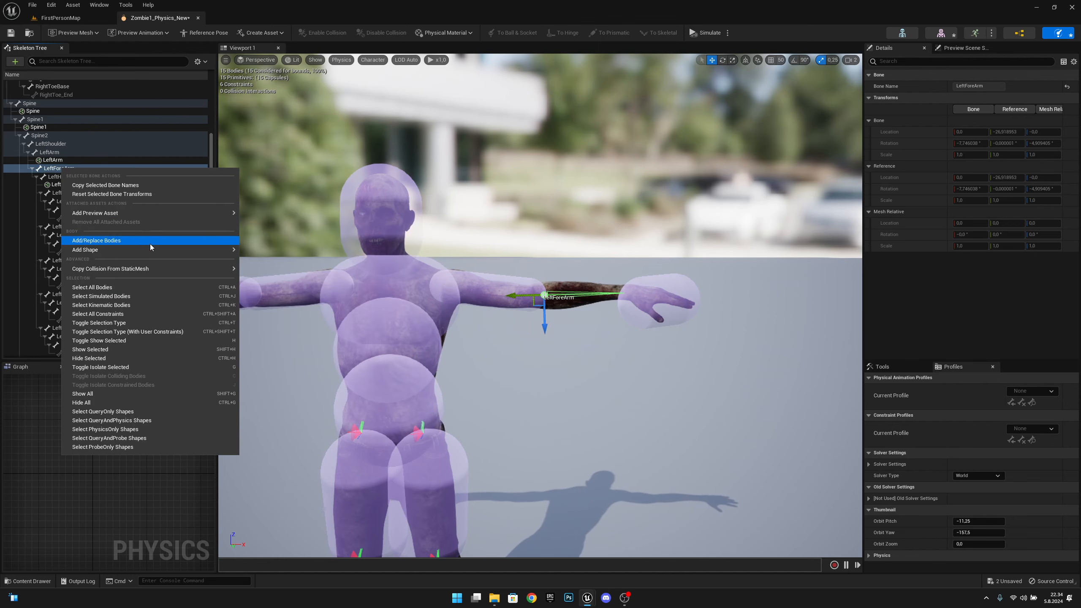
{"action": "mouse_move", "coordinate": [142, 251]}
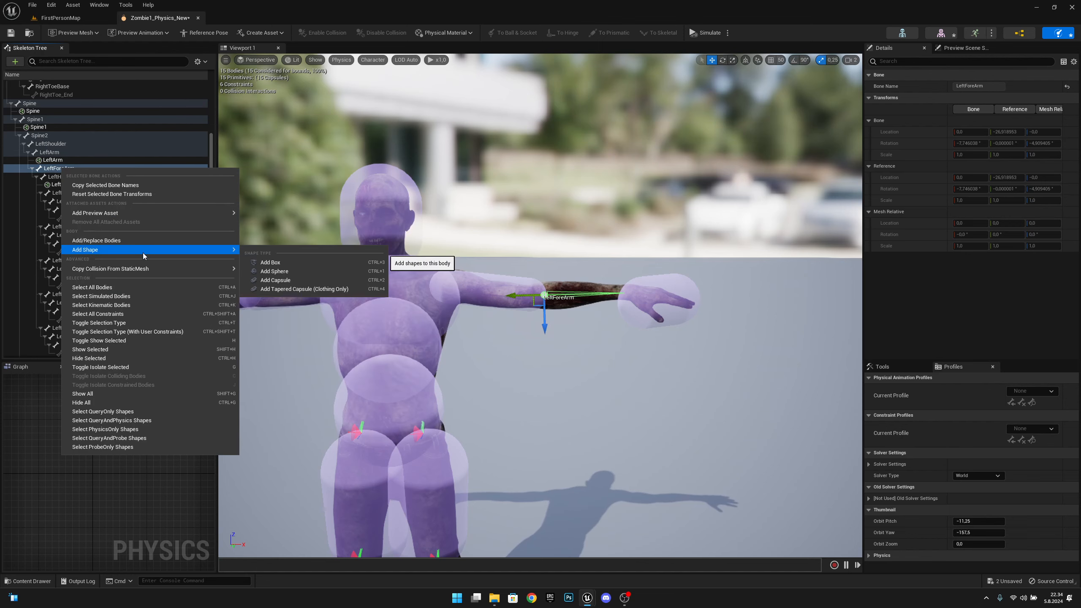
{"action": "left_click", "coordinate": [307, 281]}
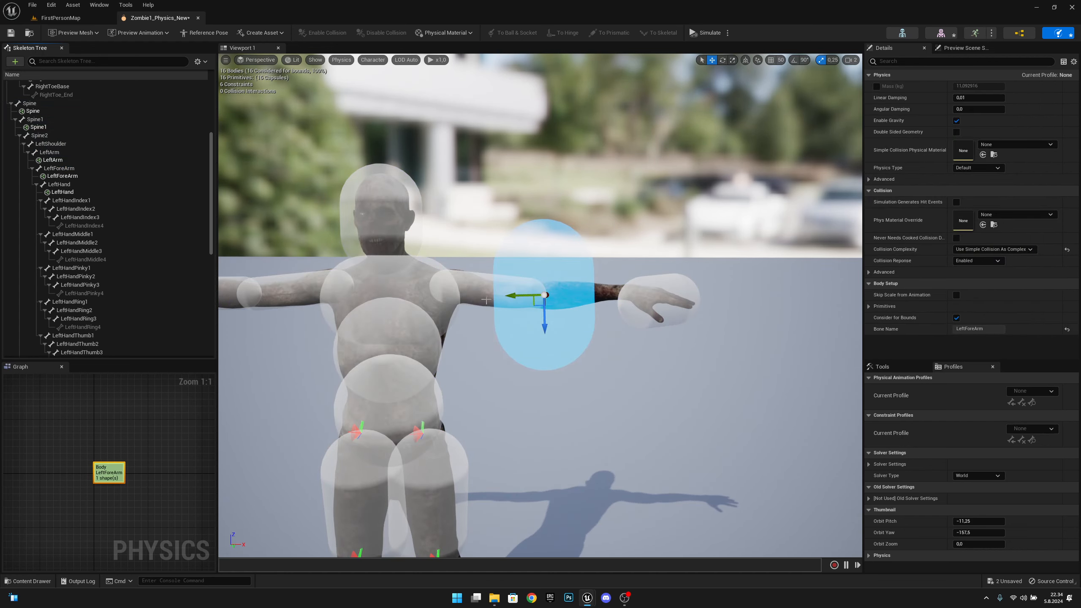
Step: Paste the copied RightForeArm properties onto the LeftForeArm body
{"action": "scroll", "coordinate": [183, 274], "scroll_direction": "up", "scroll_amount": 5}
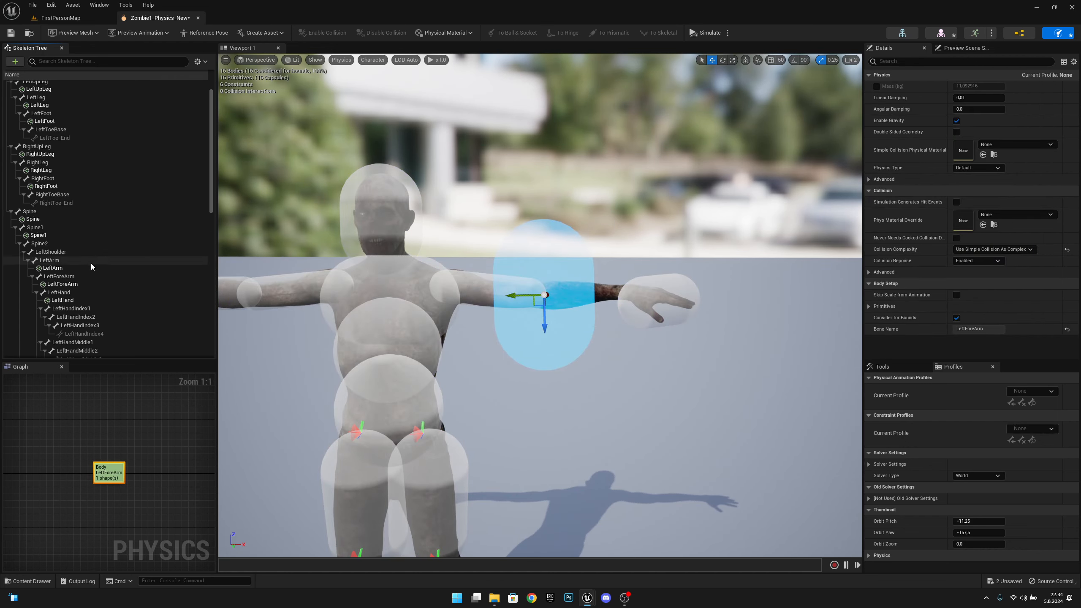
{"action": "scroll", "coordinate": [91, 265], "scroll_direction": "up", "scroll_amount": 1}
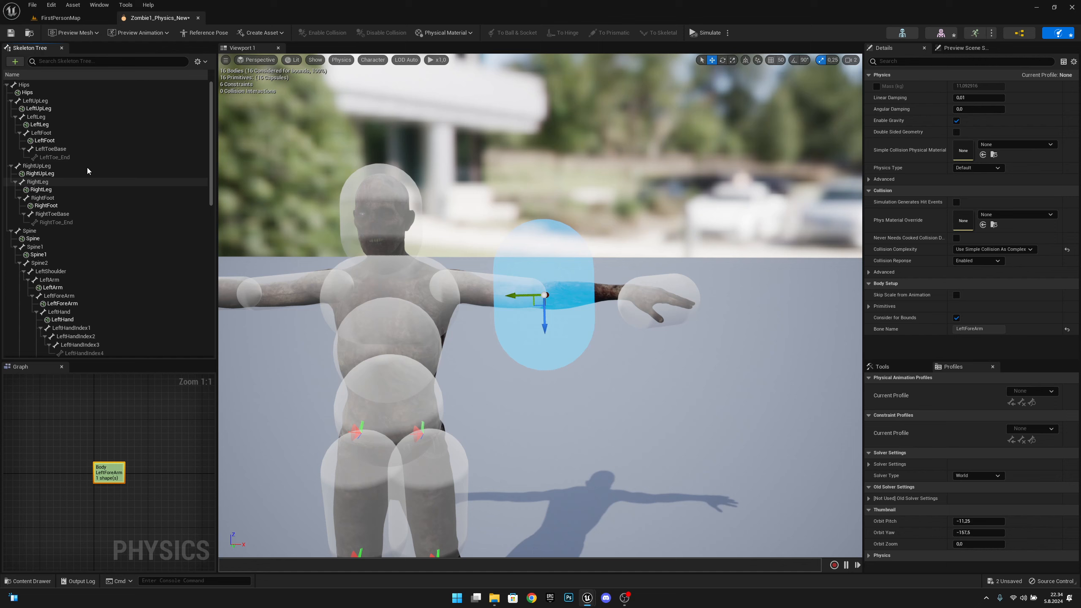
{"action": "left_click", "coordinate": [73, 304]}
{"action": "left_click", "coordinate": [78, 312]}
{"action": "left_click", "coordinate": [60, 304]}
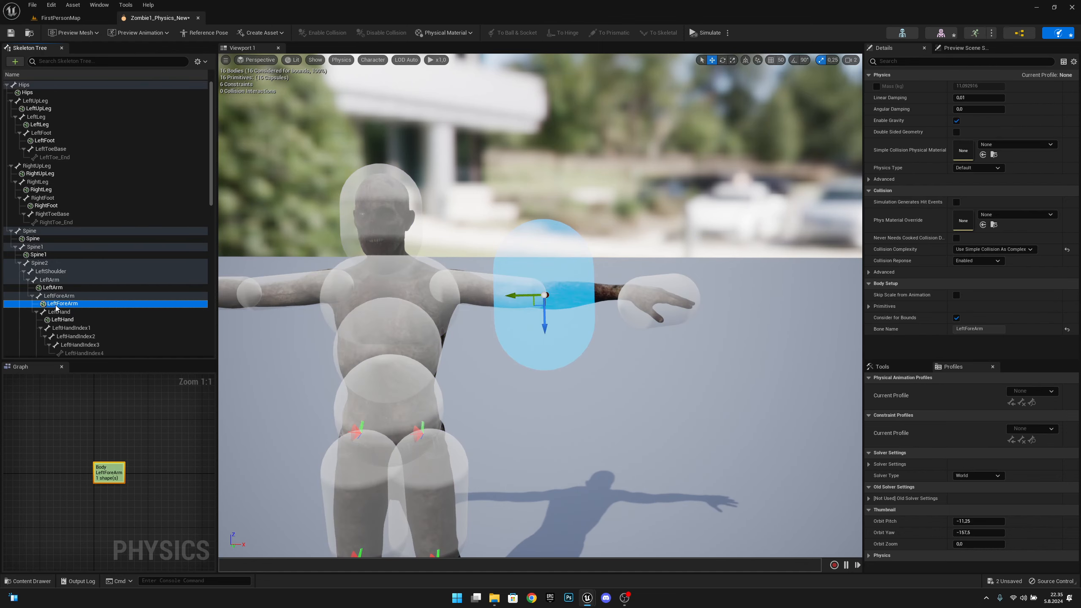
{"action": "right_click", "coordinate": [64, 312]}
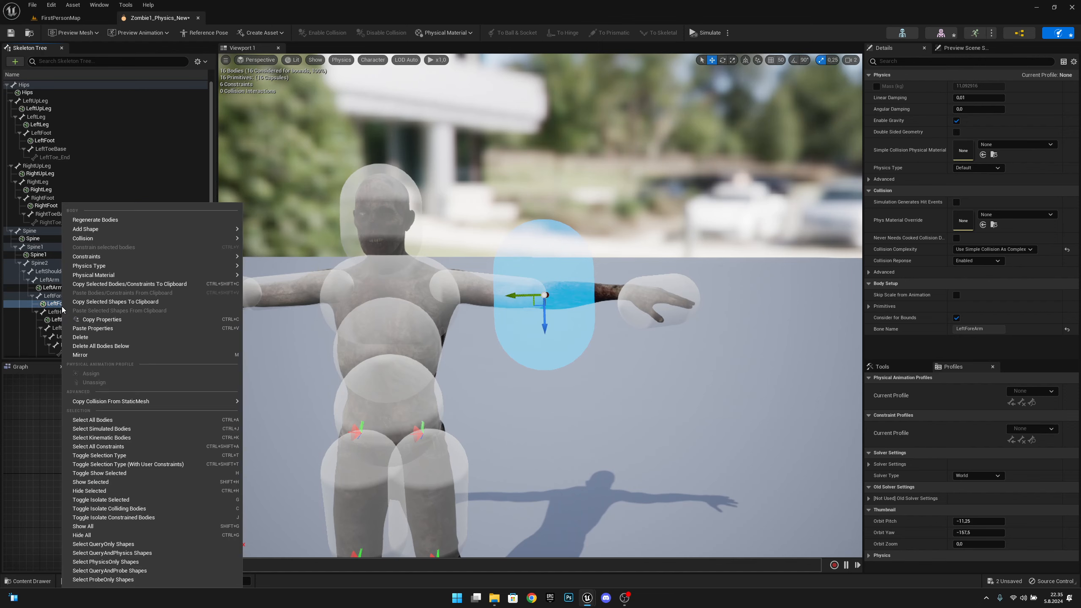
{"action": "key", "text": "Escape"}
{"action": "left_click", "coordinate": [61, 312]}
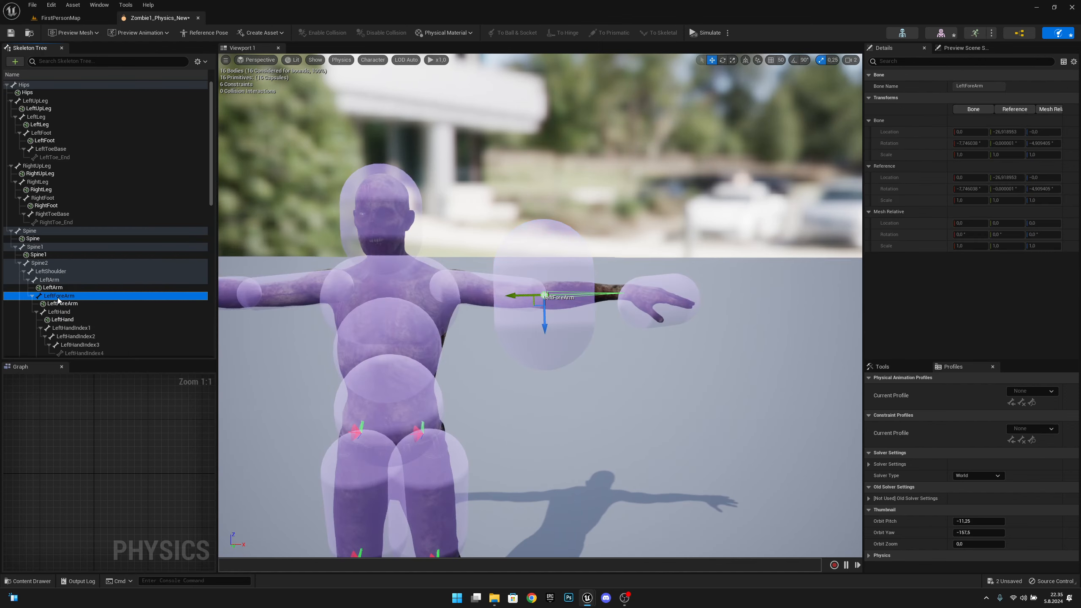
{"action": "left_click", "coordinate": [53, 304]}
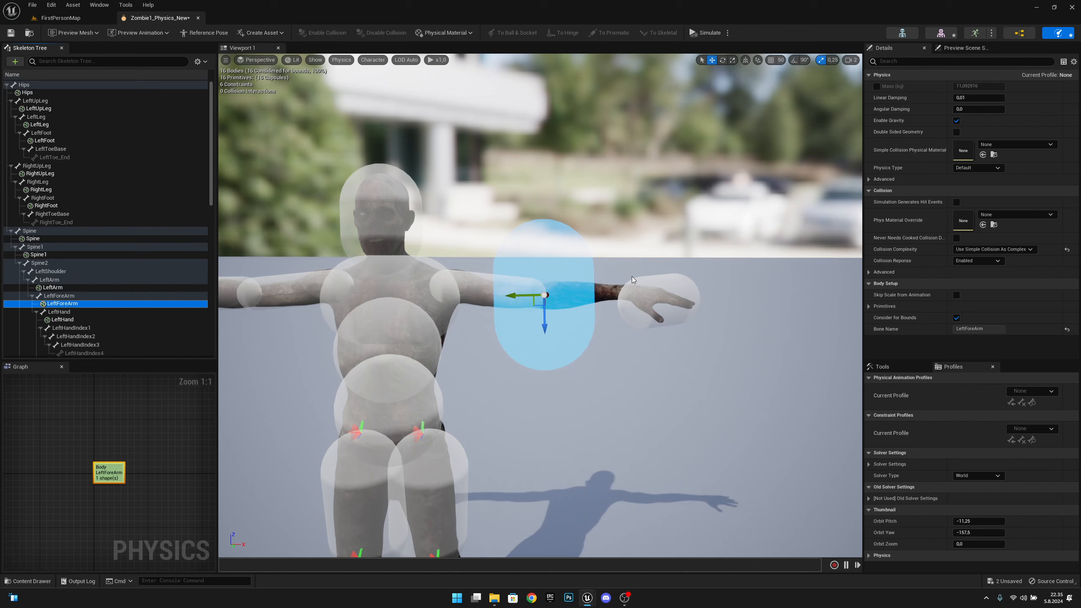
{"action": "right_click", "coordinate": [75, 303]}
{"action": "left_click", "coordinate": [124, 329]}
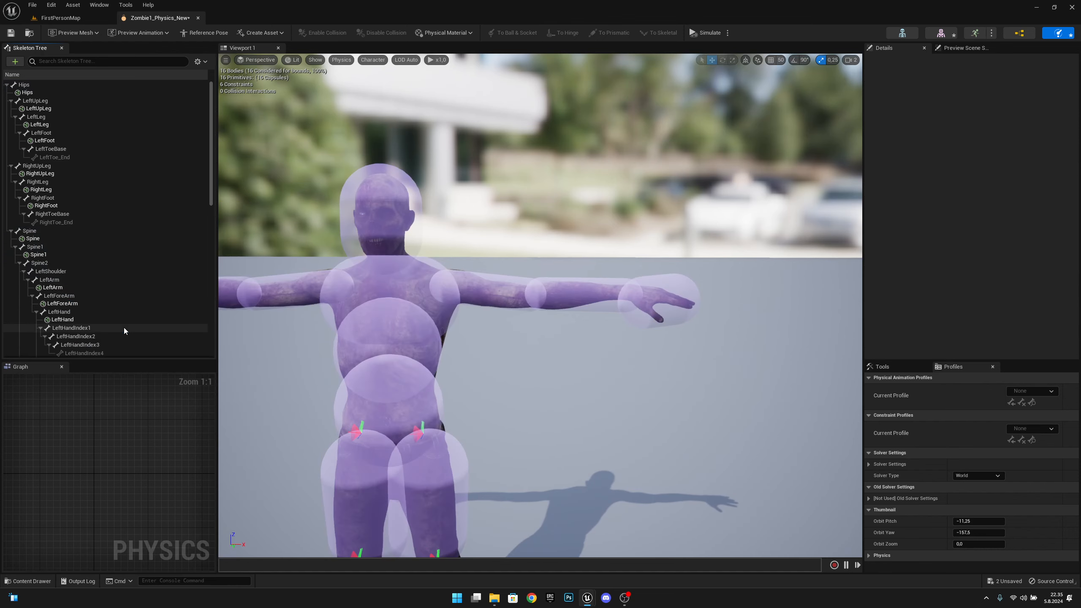
Step: Copy the properties of the RightHand body and paste them onto the LeftHand body
{"action": "right_click_drag", "start_coordinate": [468, 393], "coordinate": [471, 386]}
{"action": "key", "text": "s"}
{"action": "key", "text": "a"}
{"action": "key", "text": "d"}
{"action": "key", "text": "a"}
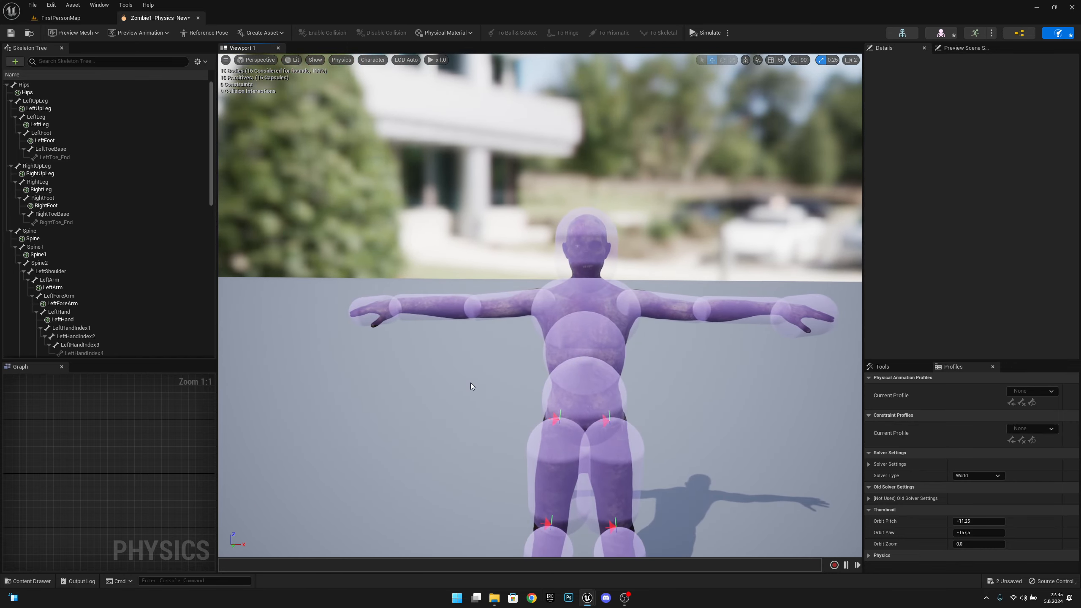
{"action": "left_click", "coordinate": [364, 302]}
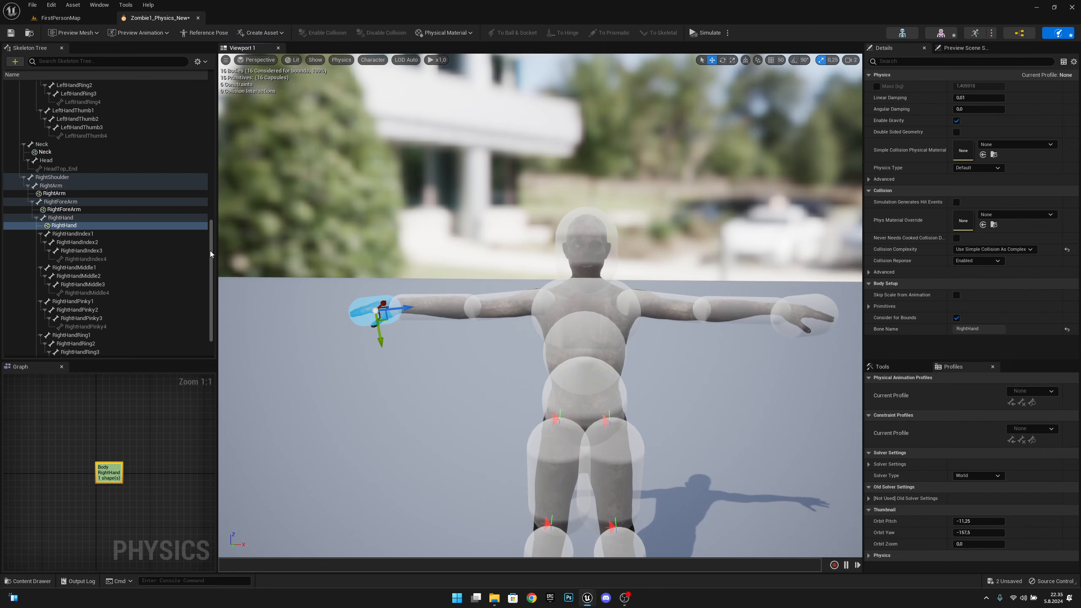
{"action": "right_click", "coordinate": [64, 225]}
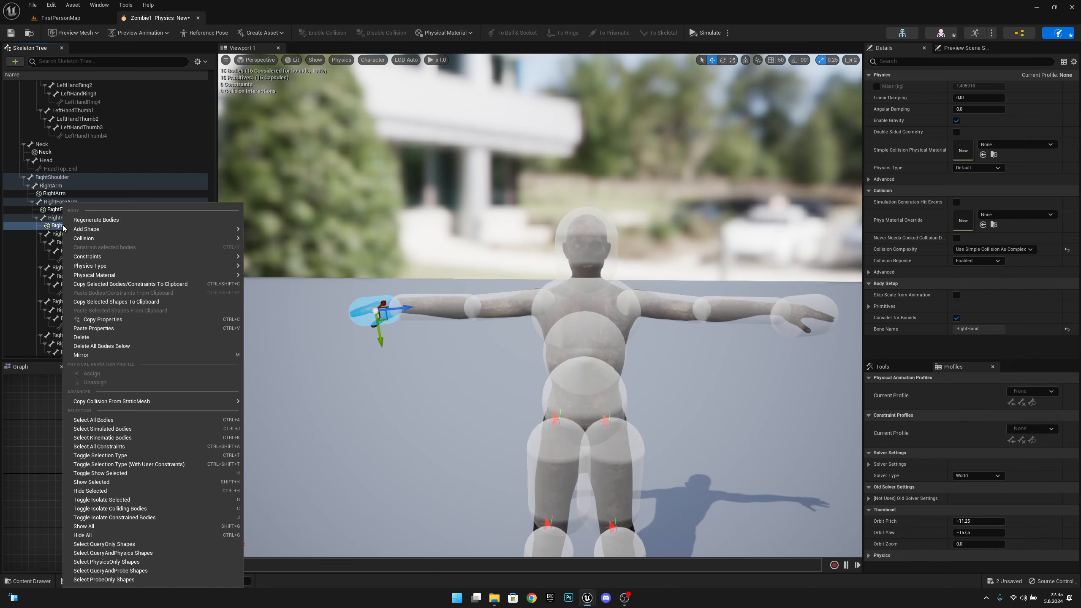
{"action": "left_click", "coordinate": [123, 322]}
{"action": "right_click_drag", "start_coordinate": [753, 349], "coordinate": [766, 349]}
{"action": "left_click", "coordinate": [744, 302]}
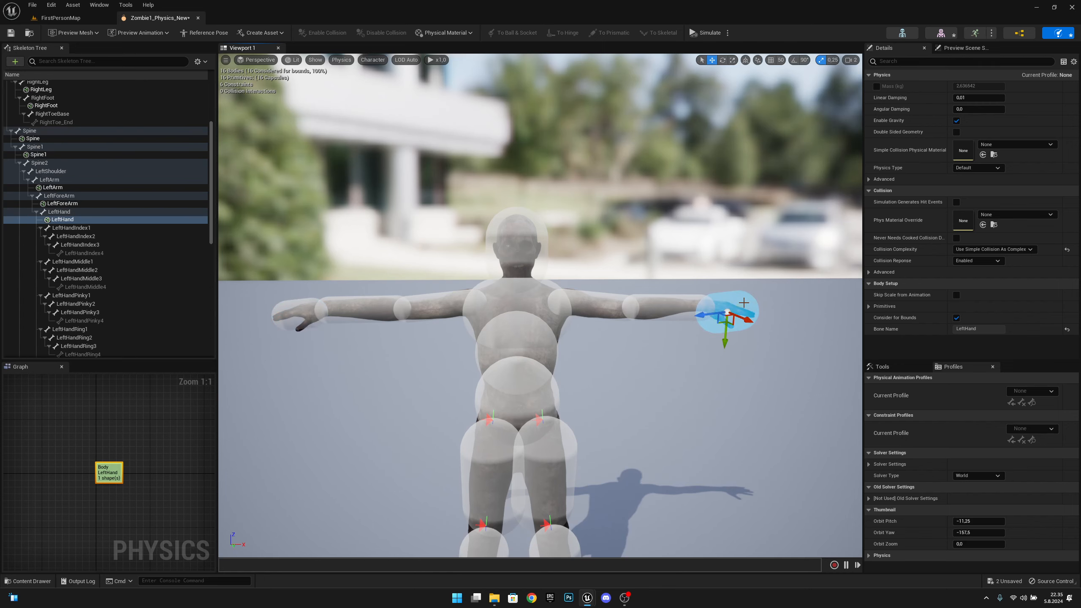
{"action": "right_click", "coordinate": [64, 220]}
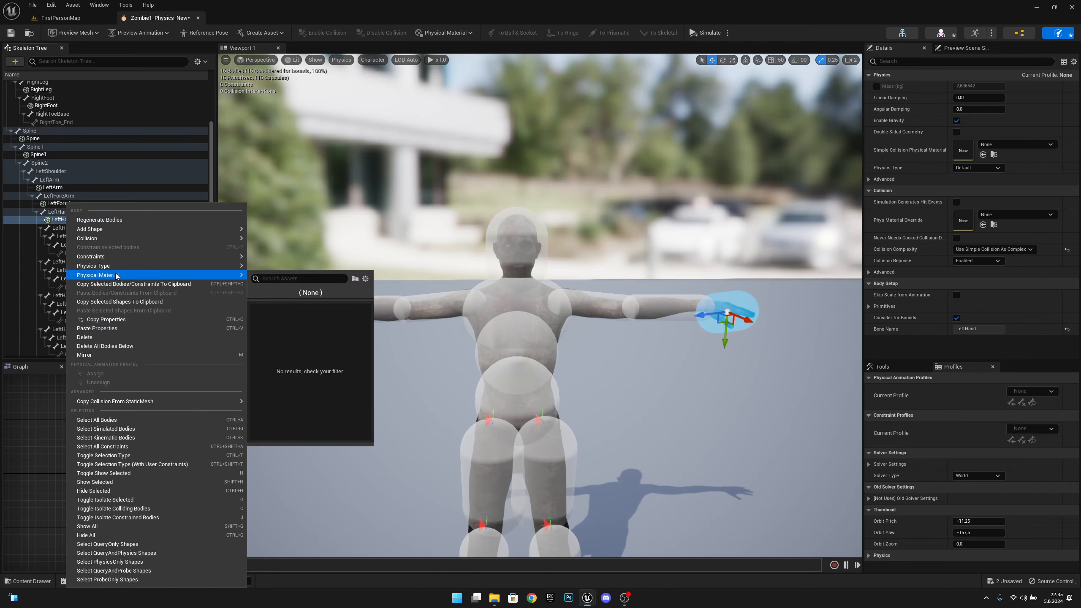
{"action": "left_click", "coordinate": [106, 332]}
{"action": "left_click", "coordinate": [642, 389]}
Step: Create a constraint from the Hips body to the Spine body
{"action": "right_click_drag", "start_coordinate": [642, 389], "coordinate": [499, 377]}
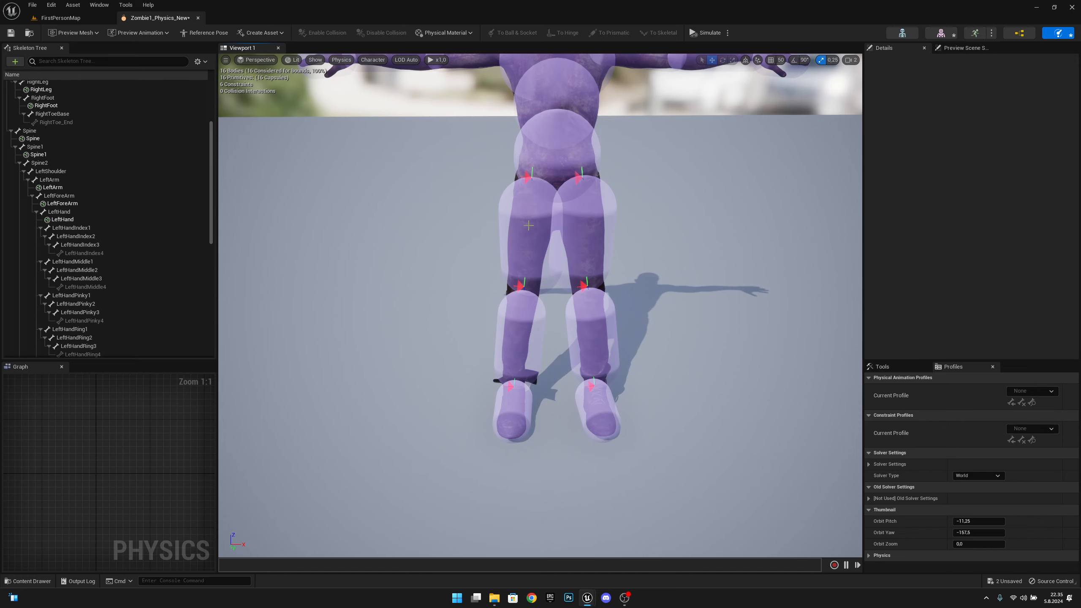
{"action": "right_click_drag", "start_coordinate": [586, 208], "coordinate": [593, 181]}
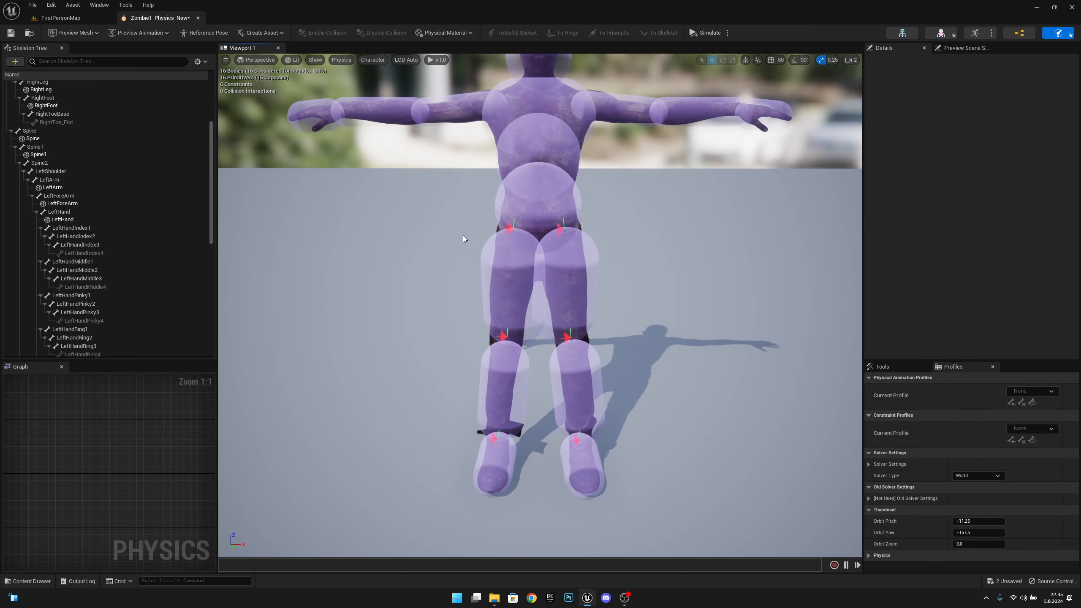
{"action": "right_click_drag", "start_coordinate": [463, 235], "coordinate": [461, 217]}
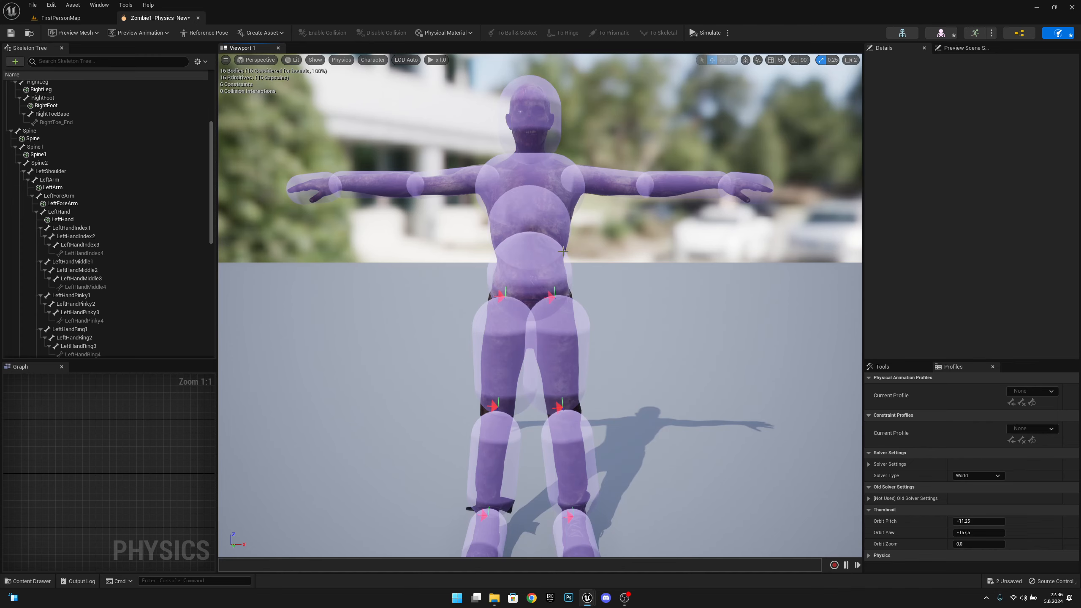
{"action": "right_click_drag", "start_coordinate": [556, 271], "coordinate": [554, 288]}
{"action": "left_click", "coordinate": [520, 250]}
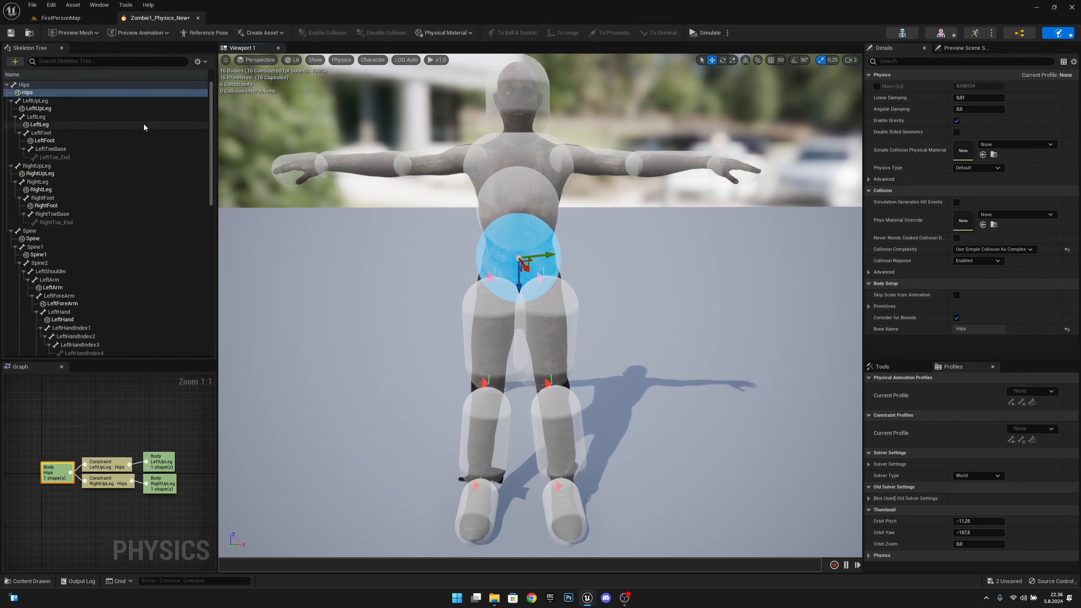
{"action": "right_click", "coordinate": [46, 92]}
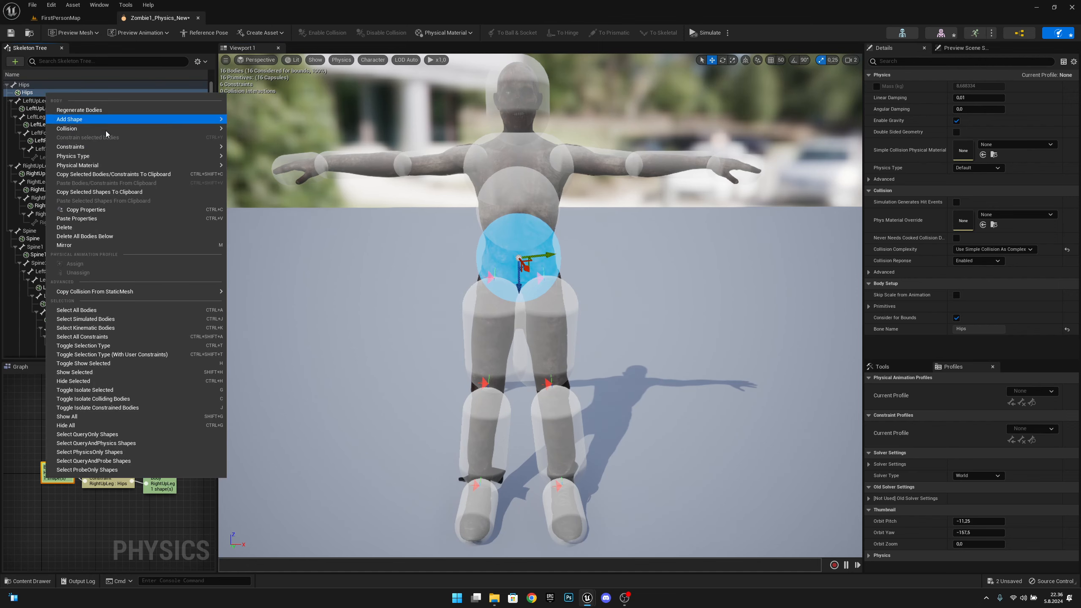
{"action": "mouse_move", "coordinate": [106, 147]}
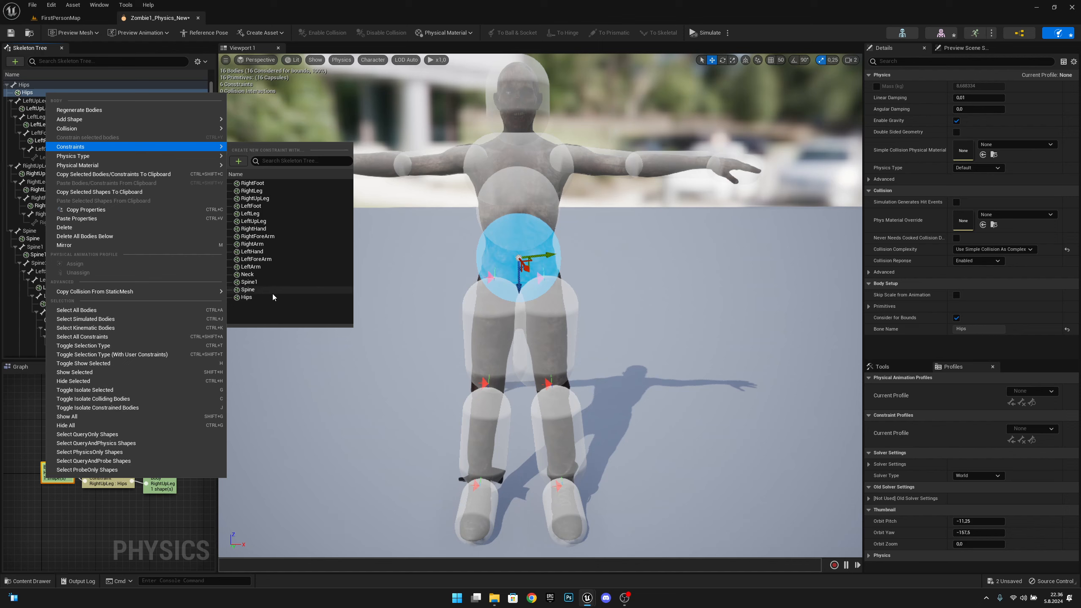
{"action": "left_click", "coordinate": [256, 291]}
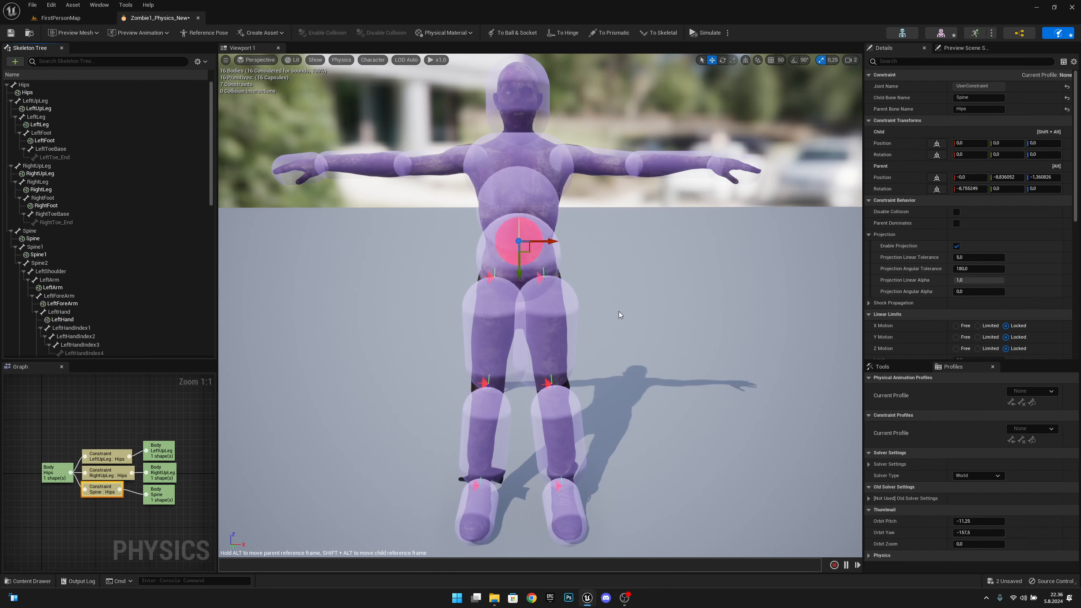
Step: Create a constraint from the Spine body to Spine1 and raise it slightly along the torso
{"action": "mouse_move", "coordinate": [585, 304]}
{"action": "right_mouse_down"}
{"action": "mouse_move", "coordinate": [613, 294]}
{"action": "mouse_move", "coordinate": [576, 305]}
{"action": "right_mouse_up"}
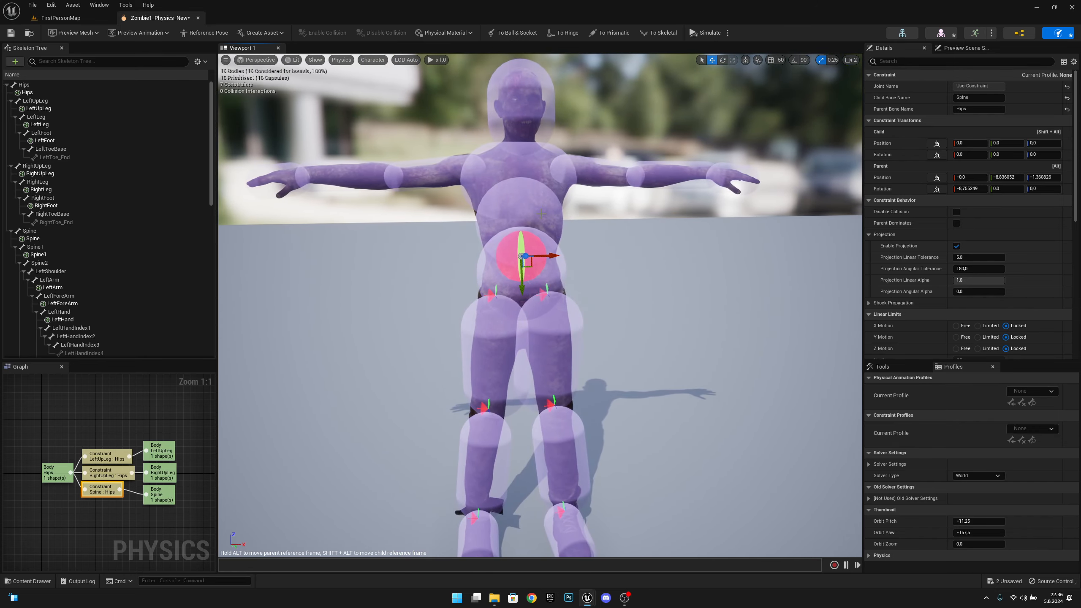
{"action": "left_click", "coordinate": [37, 239]}
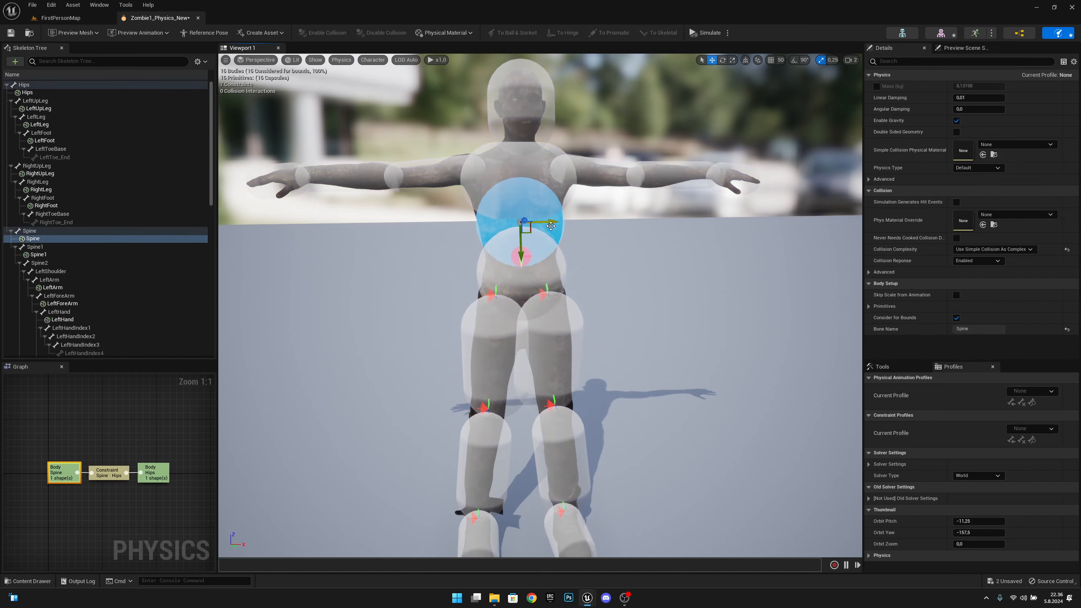
{"action": "right_click", "coordinate": [41, 241]}
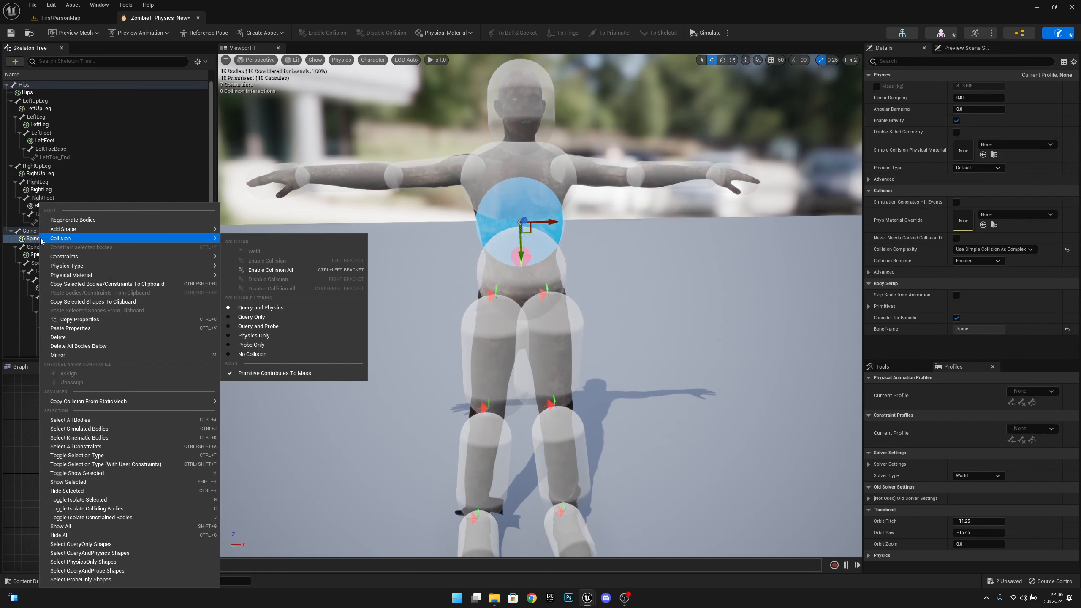
{"action": "mouse_move", "coordinate": [87, 264]}
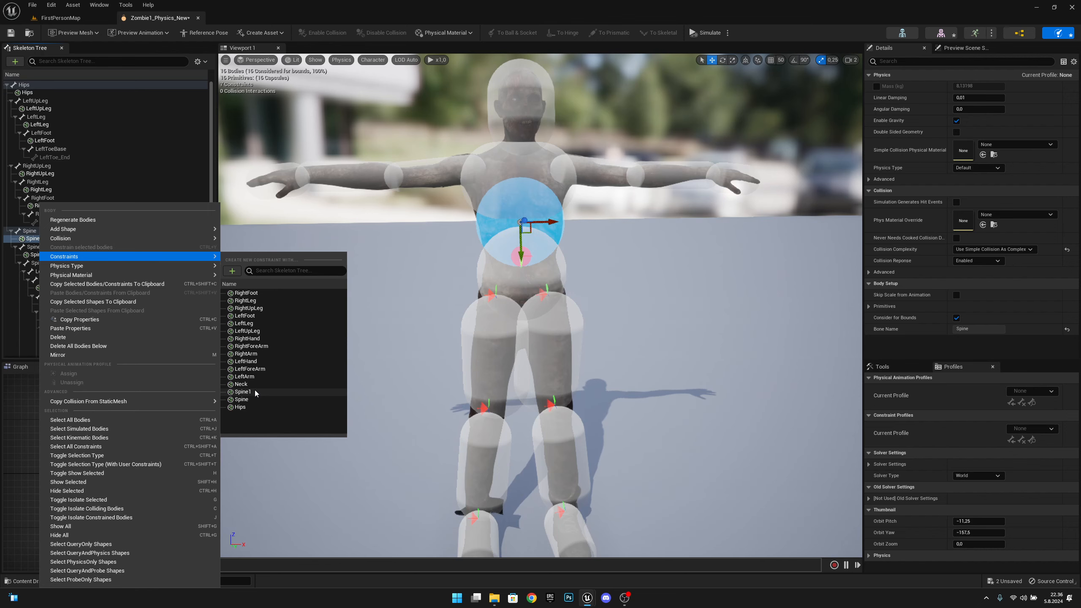
{"action": "left_click", "coordinate": [255, 391]}
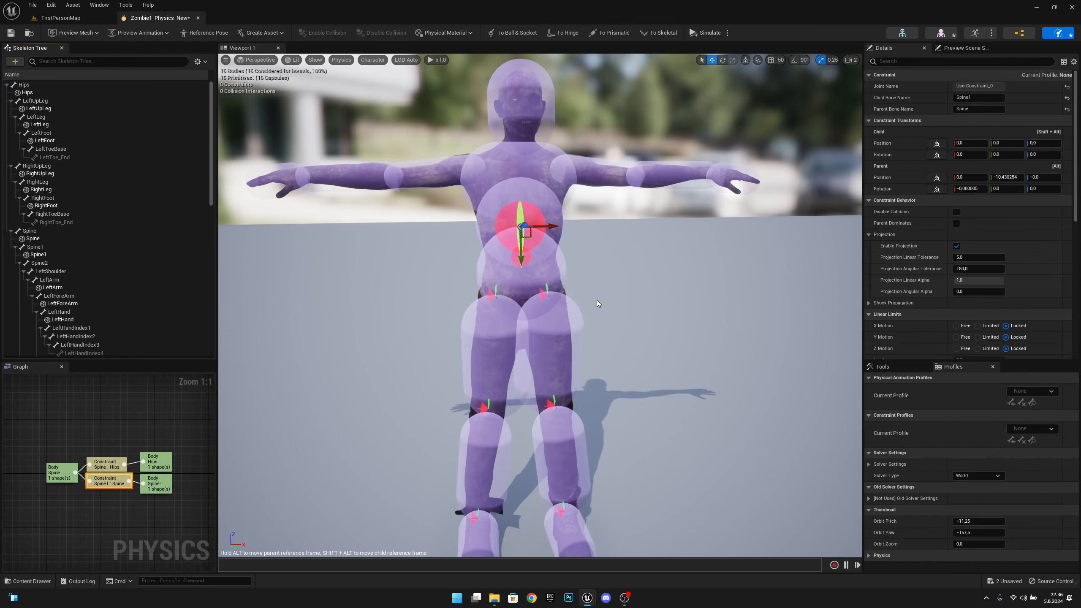
{"action": "right_click_drag", "start_coordinate": [598, 303], "coordinate": [589, 300]}
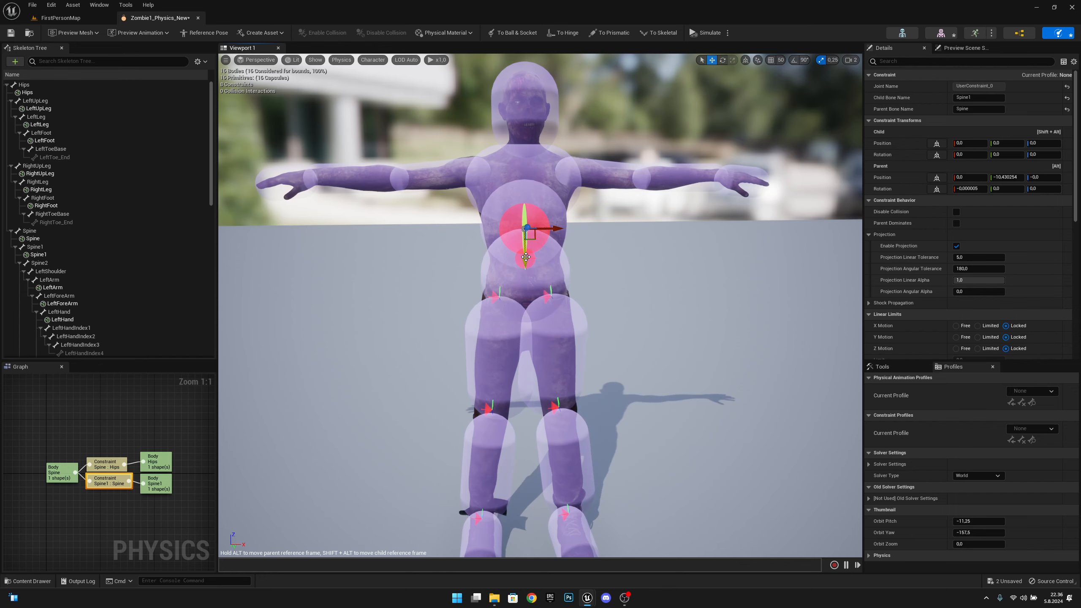
{"action": "left_click", "coordinate": [587, 257]}
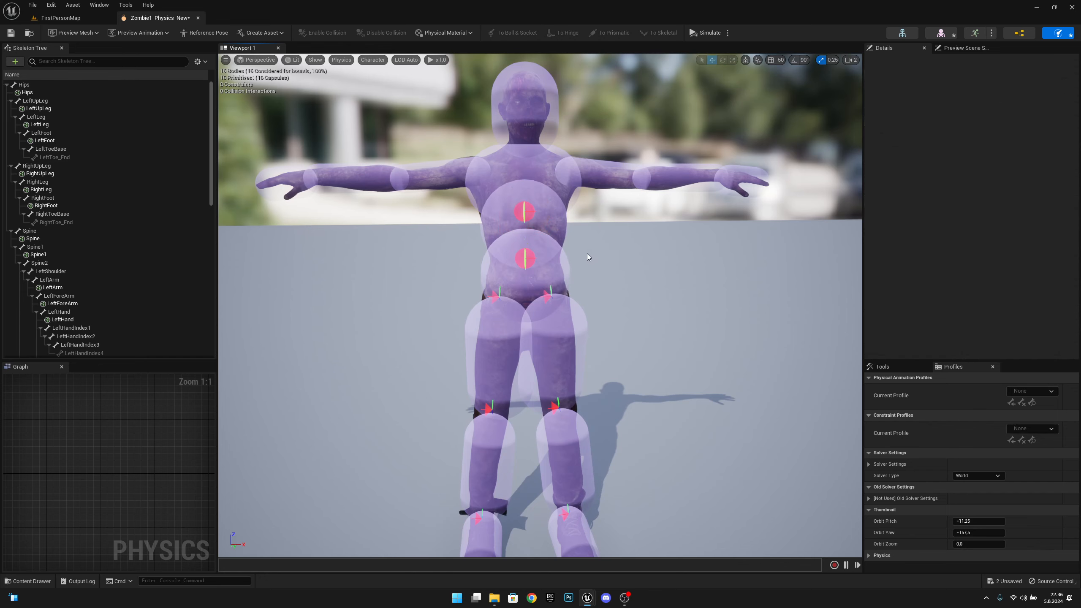
{"action": "right_click_drag", "start_coordinate": [587, 254], "coordinate": [564, 253]}
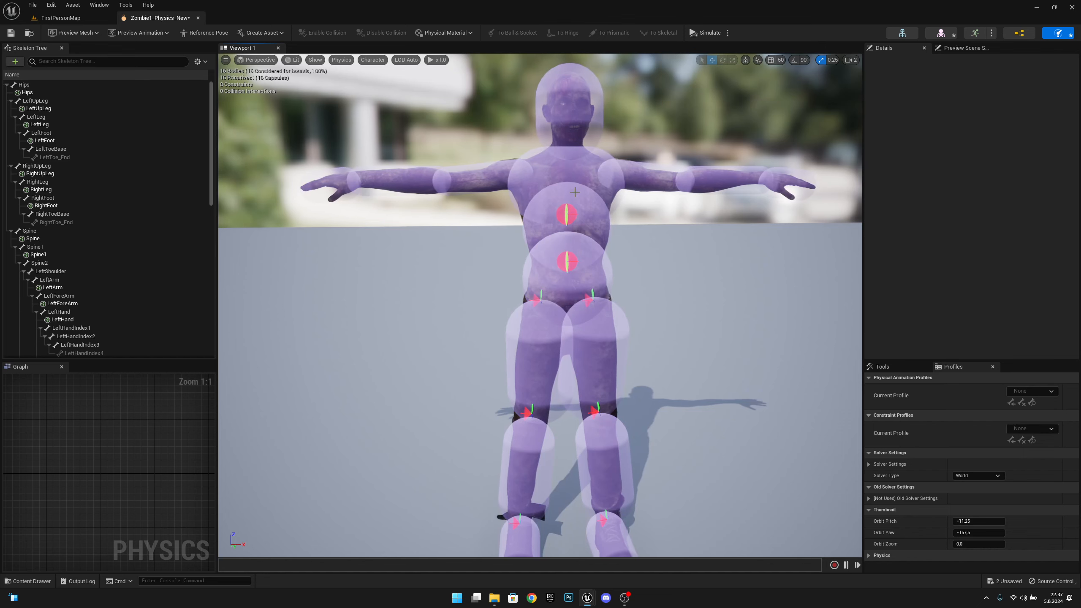
{"action": "left_click", "coordinate": [575, 192]}
{"action": "left_click", "coordinate": [598, 184]}
{"action": "left_click", "coordinate": [597, 188]}
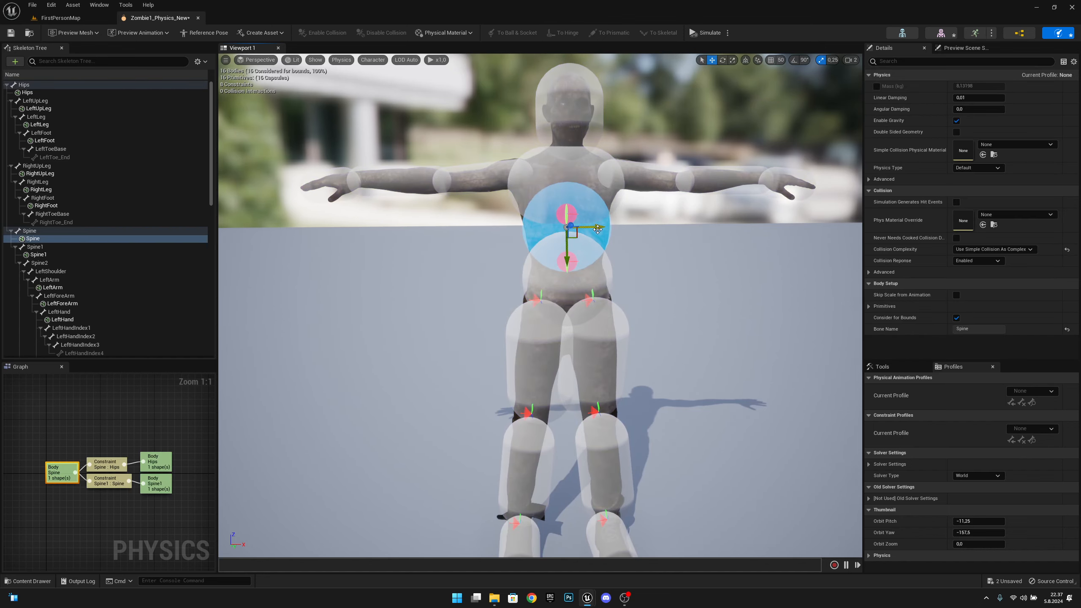
{"action": "left_click", "coordinate": [597, 192]}
{"action": "left_click", "coordinate": [596, 195]}
{"action": "left_click", "coordinate": [597, 197]}
{"action": "left_click", "coordinate": [600, 202]}
{"action": "left_click", "coordinate": [603, 207]}
{"action": "left_click", "coordinate": [607, 212]}
Step: Create a constraint from the Spine1 body to Neck and raise it slightly toward the base of the neck
{"action": "right_click_drag", "start_coordinate": [765, 232], "coordinate": [772, 208]}
{"action": "left_click", "coordinate": [765, 232]}
{"action": "key", "text": "w"}
{"action": "mouse_move", "coordinate": [587, 200]}
{"action": "right_mouse_down"}
{"action": "mouse_move", "coordinate": [579, 222]}
{"action": "mouse_move", "coordinate": [587, 200]}
{"action": "right_mouse_up"}
{"action": "left_click", "coordinate": [588, 200]}
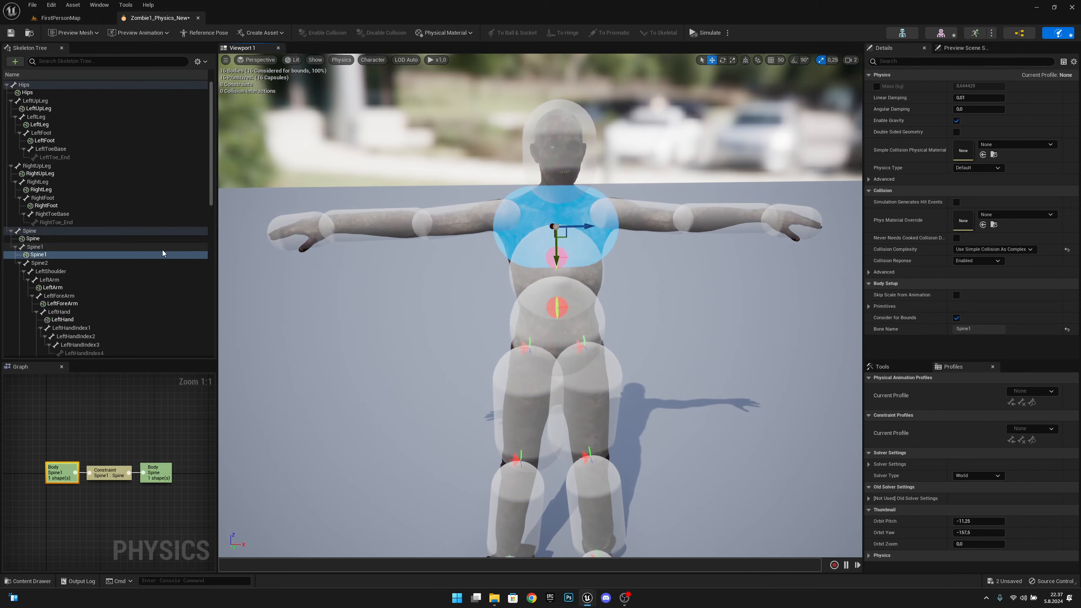
{"action": "right_click", "coordinate": [48, 256]}
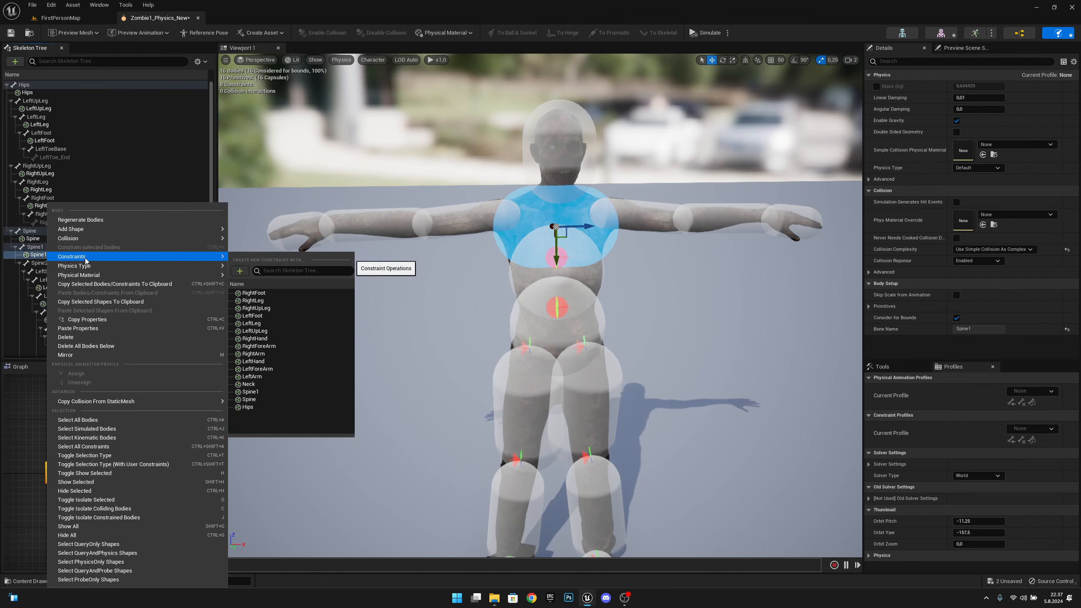
{"action": "left_click", "coordinate": [262, 384]}
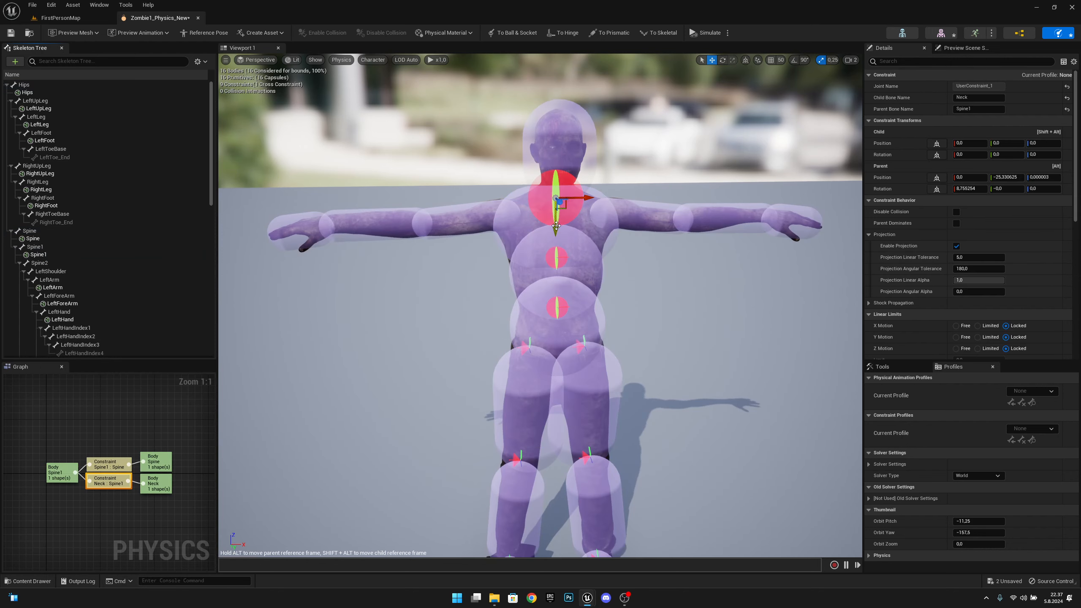
{"action": "left_click_drag", "start_coordinate": [556, 228], "coordinate": [556, 219]}
{"action": "left_click", "coordinate": [660, 186]}
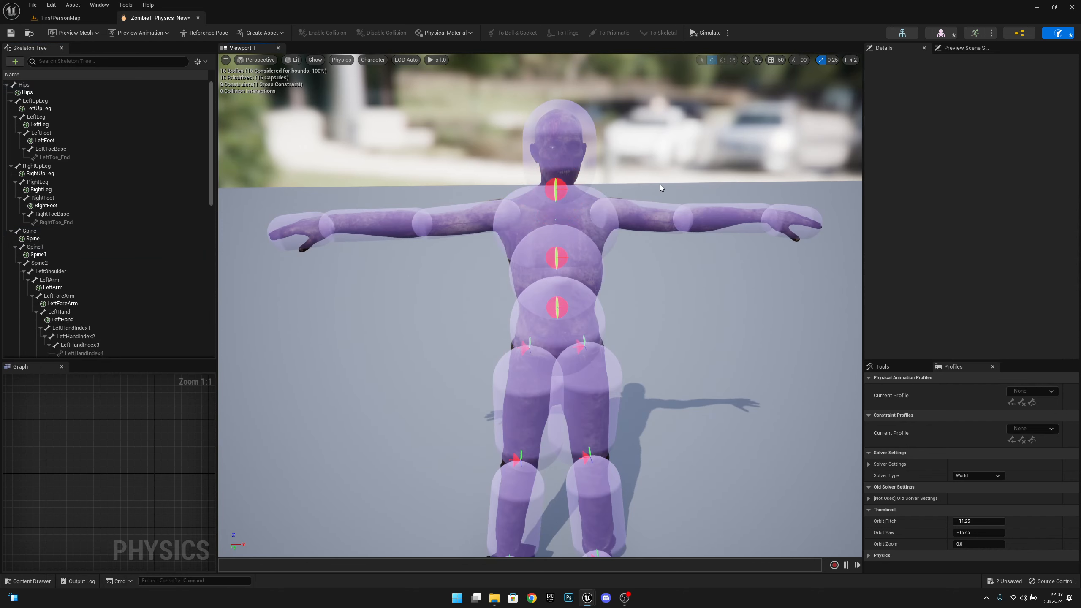
{"action": "mouse_move", "coordinate": [642, 226]}
{"action": "right_mouse_down"}
{"action": "mouse_move", "coordinate": [639, 192]}
{"action": "mouse_move", "coordinate": [634, 255]}
{"action": "mouse_move", "coordinate": [639, 221]}
{"action": "right_mouse_up"}
{"action": "key", "text": "s"}
{"action": "key", "text": "q"}
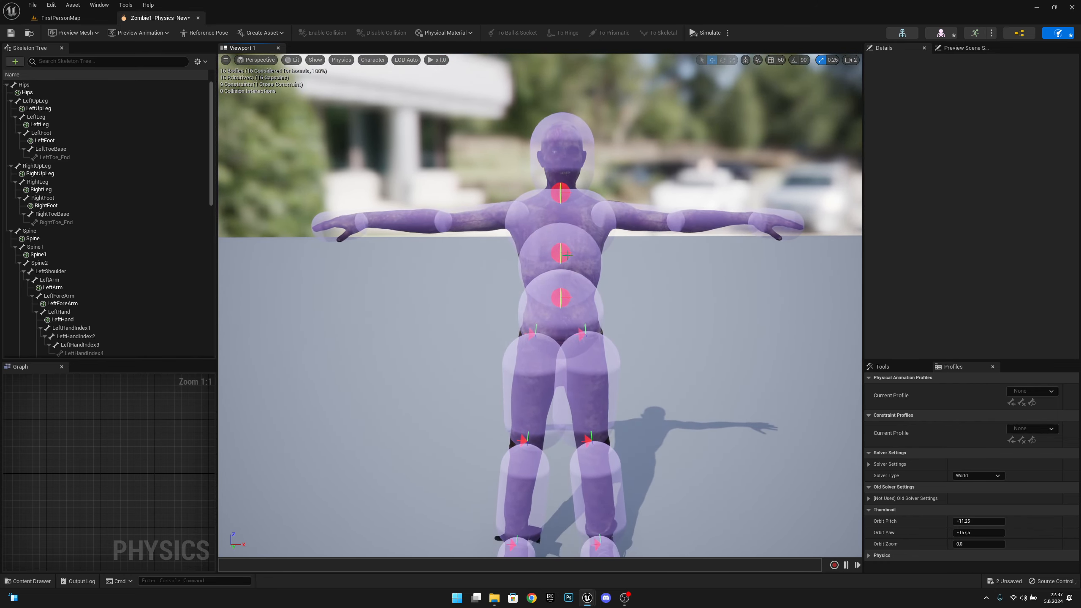
{"action": "left_click", "coordinate": [567, 299]}
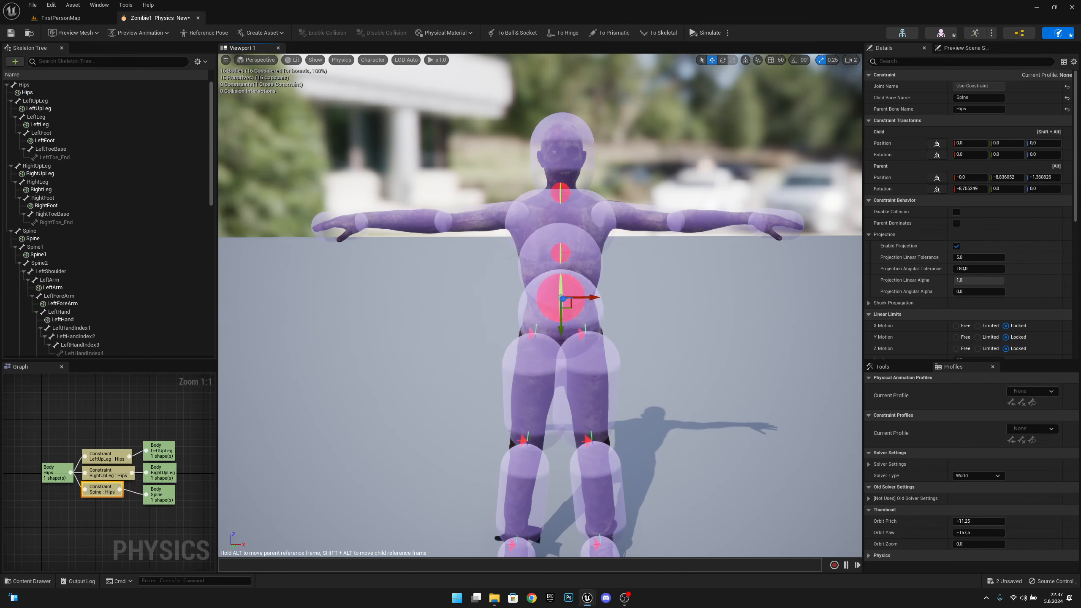
{"action": "left_click", "coordinate": [567, 307]}
{"action": "left_click", "coordinate": [565, 299]}
{"action": "left_click", "coordinate": [565, 299]}
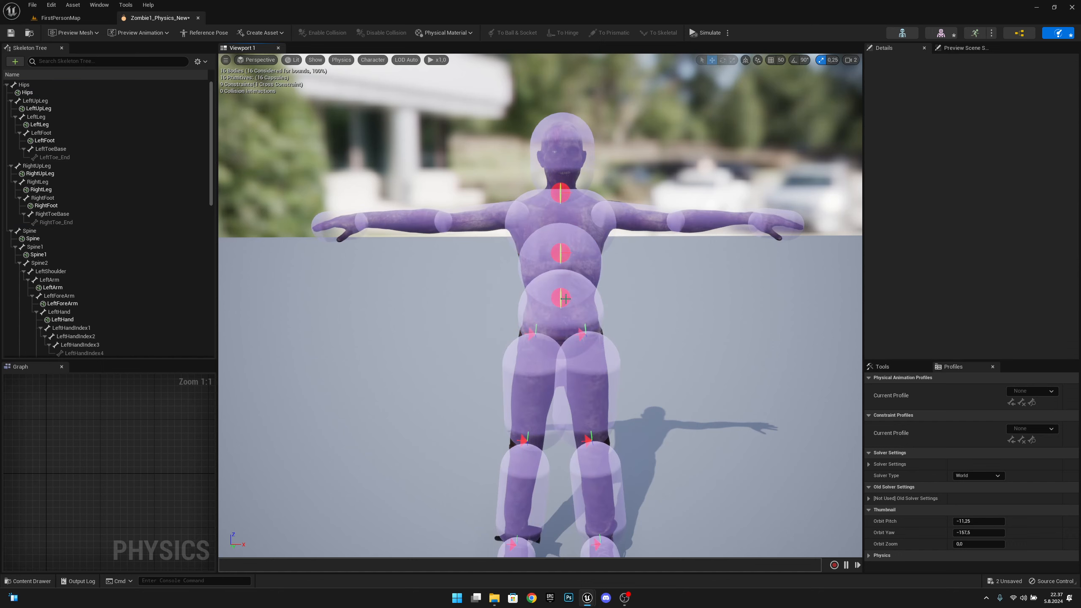
Step: Examine the Hips, Spine, Spine1 and Neck constraints, and check which bodies of the left arm still lack one
{"action": "left_click", "coordinate": [564, 299]}
{"action": "left_click", "coordinate": [592, 241]}
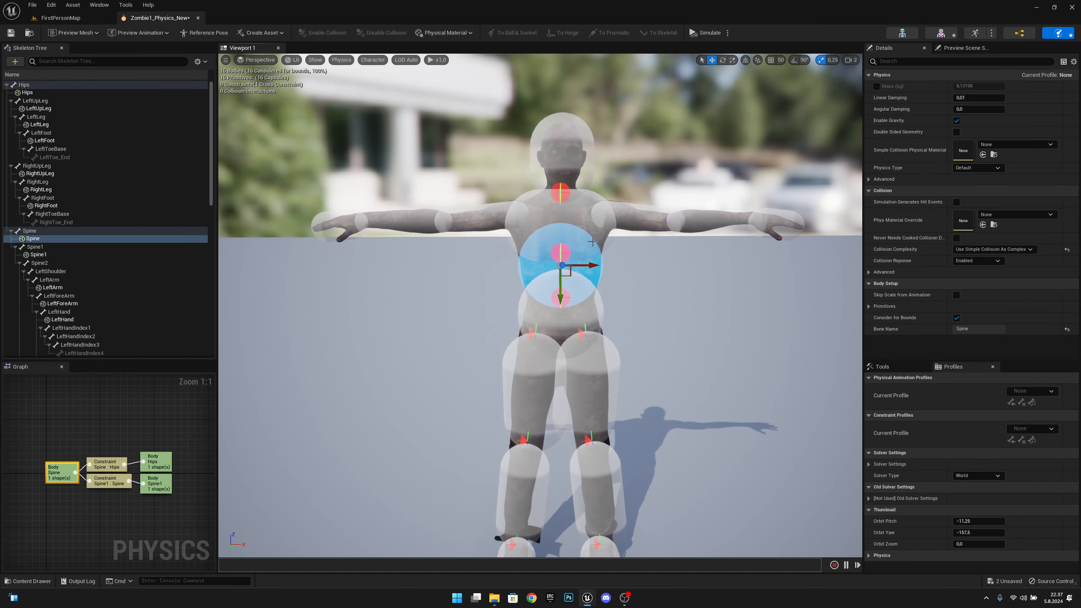
{"action": "left_click", "coordinate": [576, 218]}
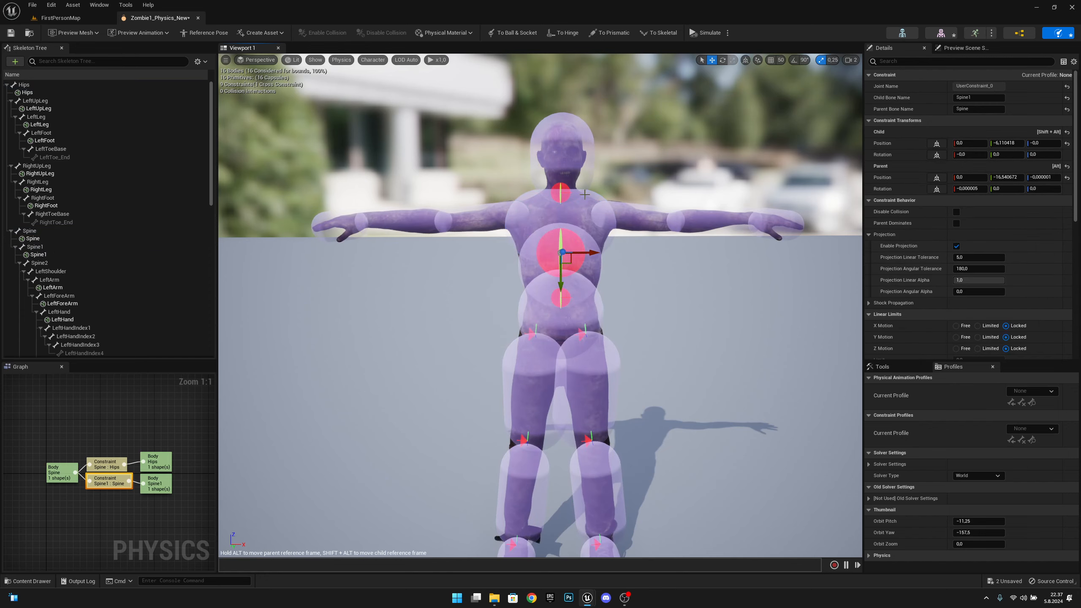
{"action": "left_click", "coordinate": [580, 212]}
{"action": "left_click", "coordinate": [582, 158]}
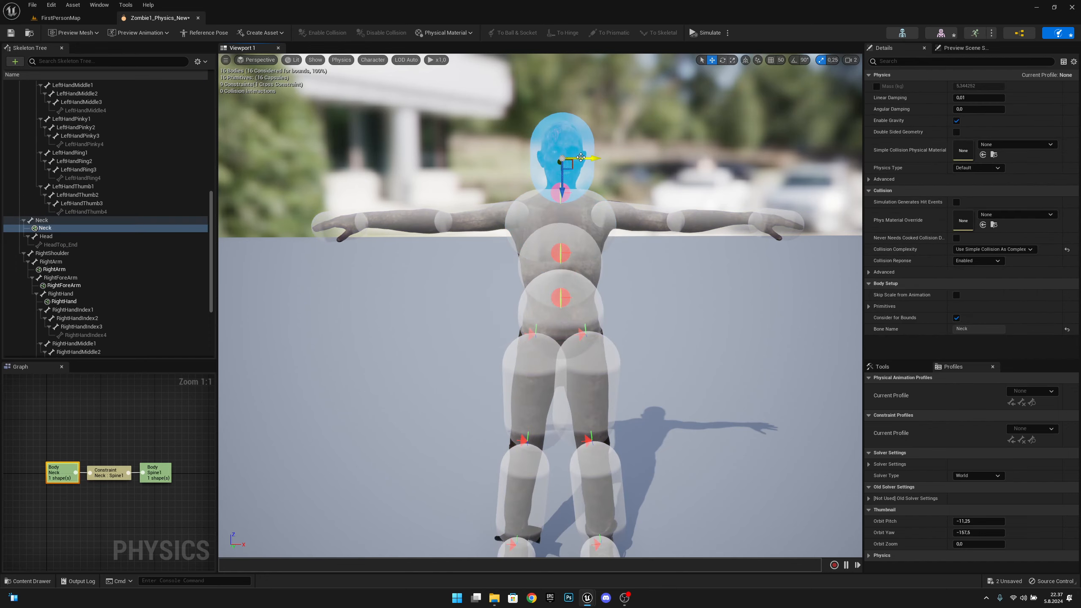
{"action": "left_click", "coordinate": [555, 194]}
{"action": "left_click", "coordinate": [585, 219]}
{"action": "left_click", "coordinate": [628, 213]}
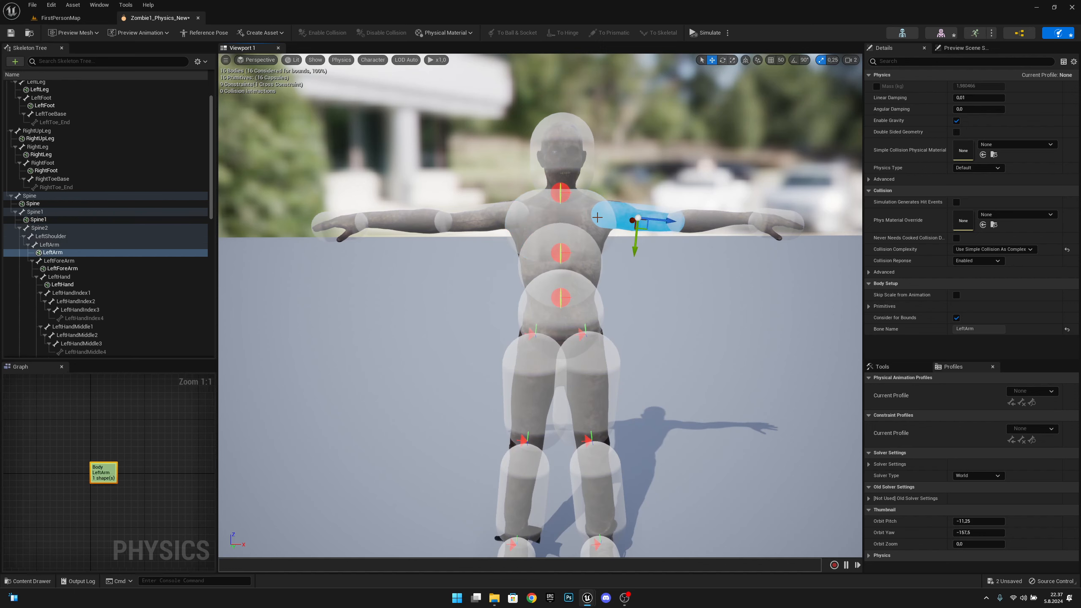
{"action": "left_click", "coordinate": [678, 219]}
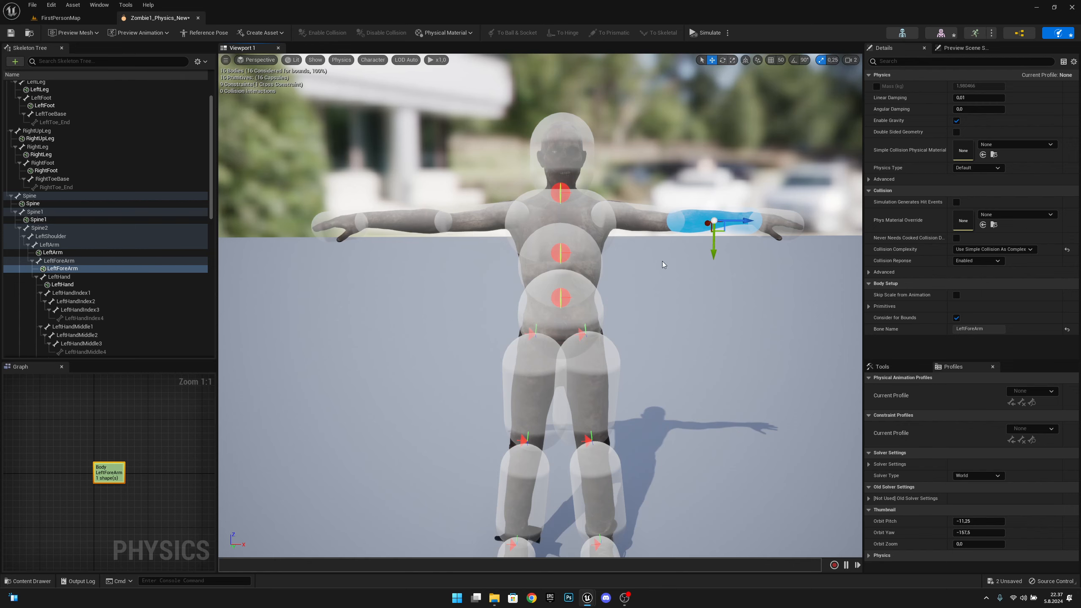
{"action": "right_click_drag", "start_coordinate": [660, 258], "coordinate": [663, 254]}
{"action": "key", "text": "w"}
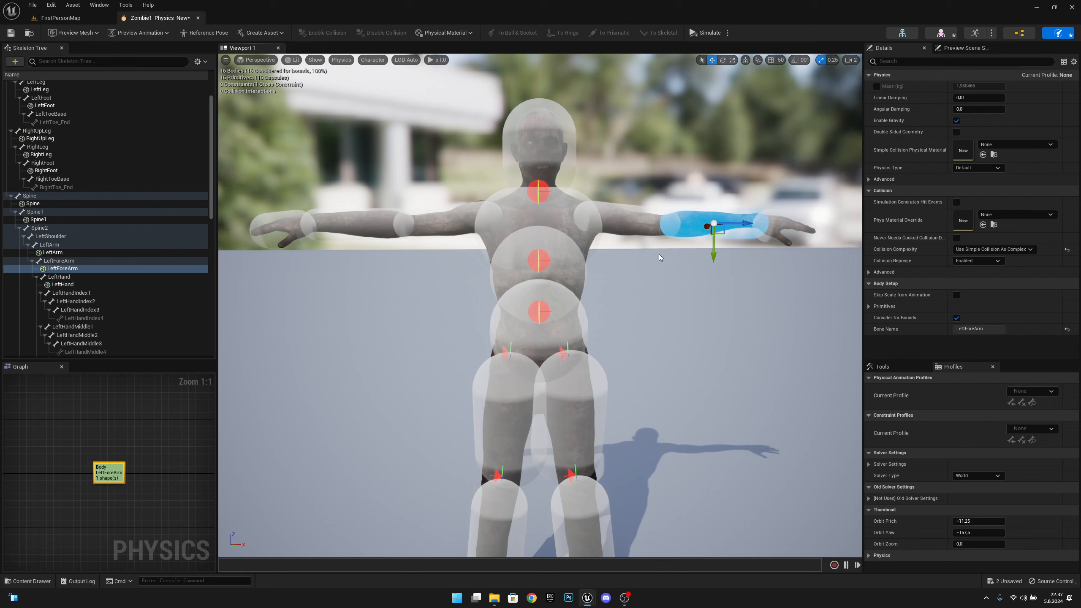
Step: Create a constraint from the Spine1 body to the LeftArm body
{"action": "left_click", "coordinate": [560, 215]}
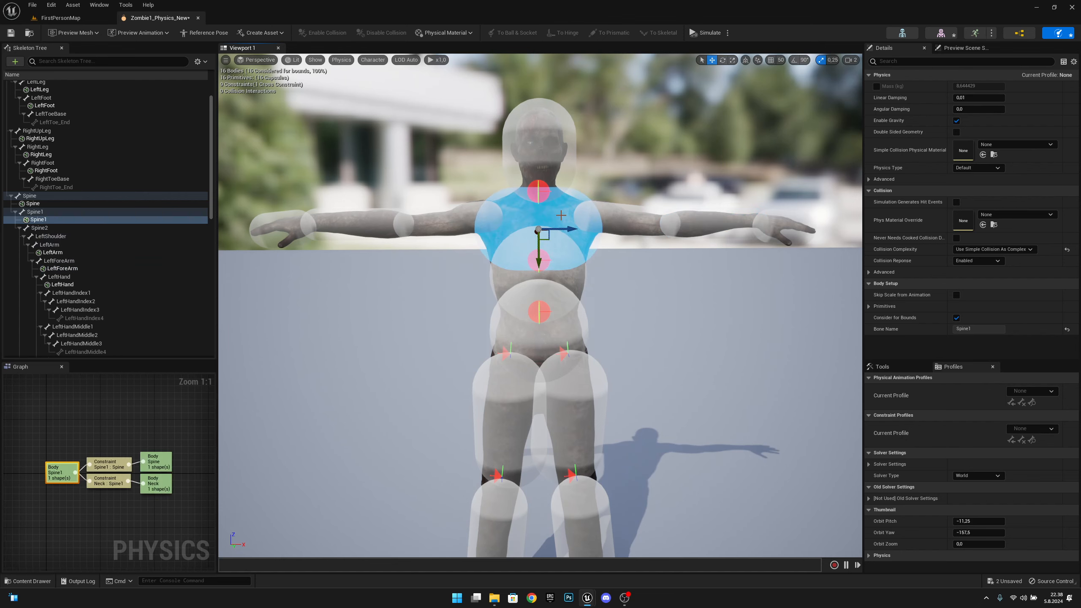
{"action": "right_click", "coordinate": [51, 221]}
{"action": "mouse_move", "coordinate": [144, 258]}
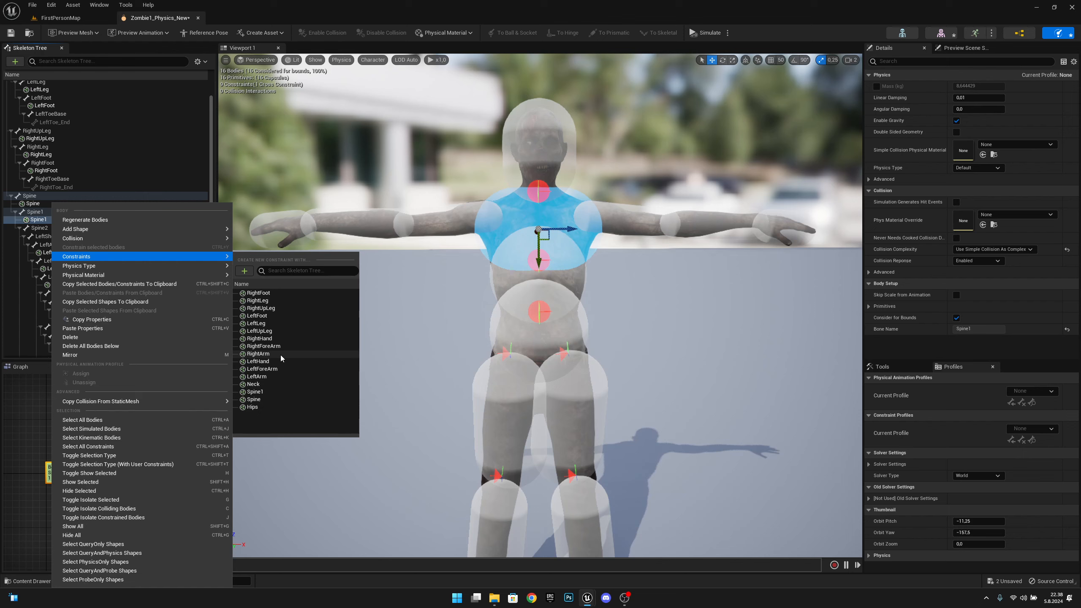
{"action": "left_click", "coordinate": [265, 378]}
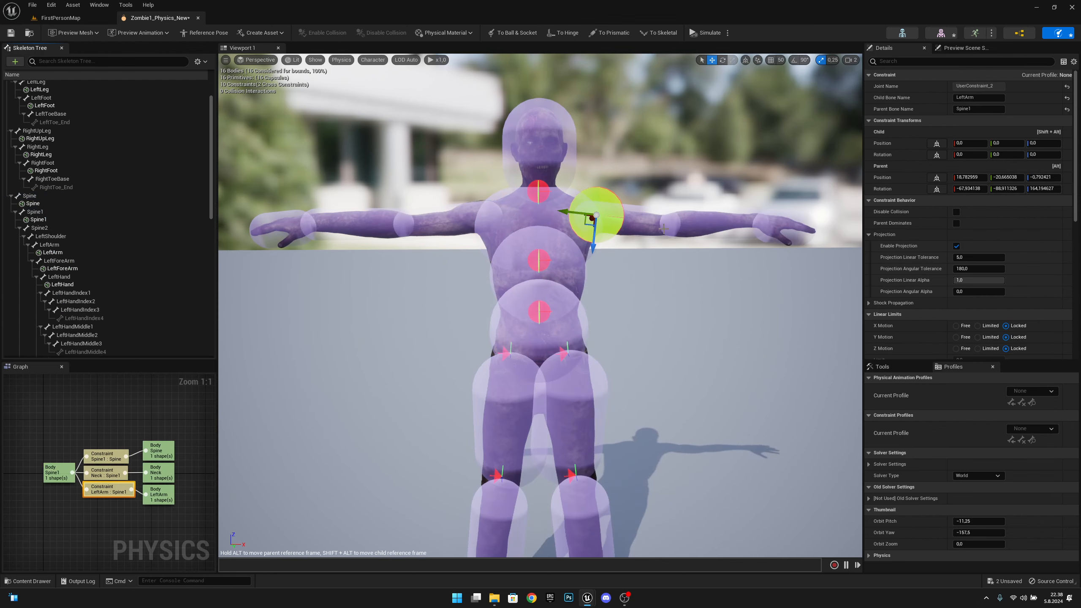
{"action": "left_click", "coordinate": [636, 283]}
Step: Create a constraint from the Spine1 body to the RightArm body
{"action": "left_click", "coordinate": [520, 216]}
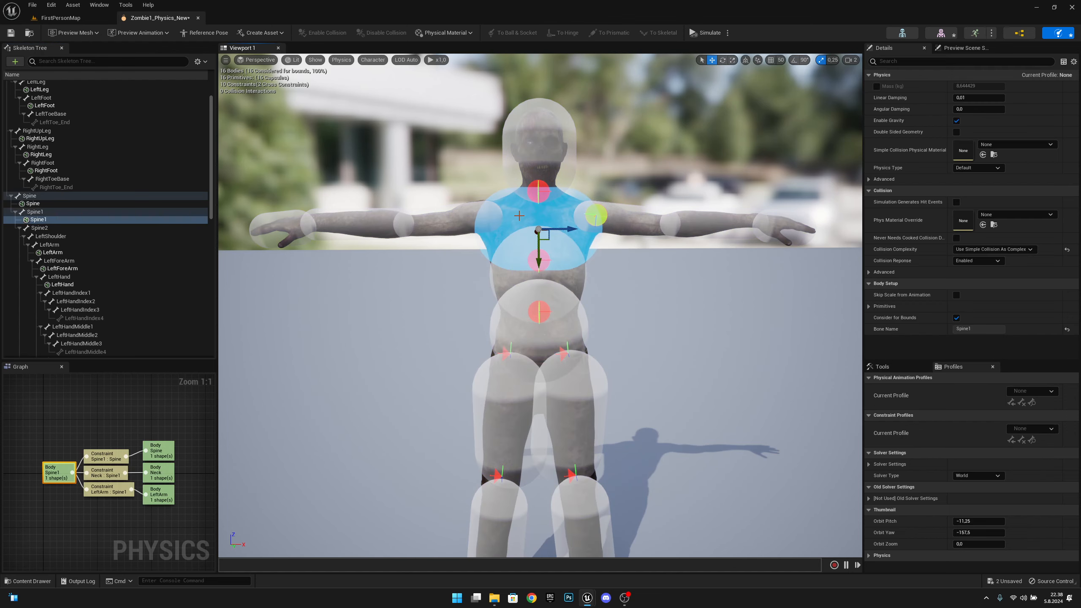
{"action": "right_click", "coordinate": [57, 222]}
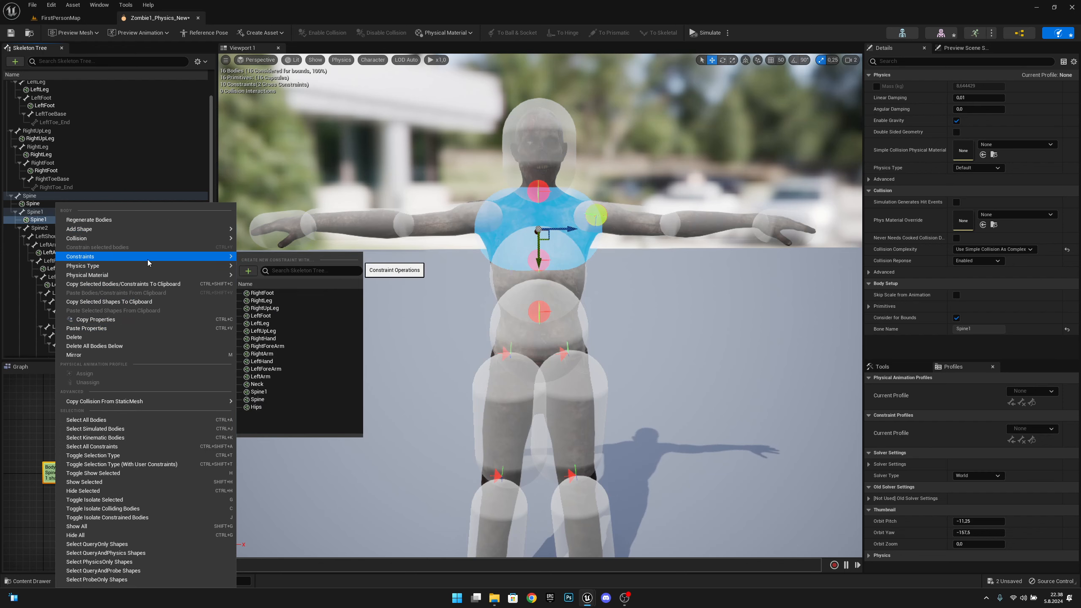
{"action": "left_click", "coordinate": [273, 354]}
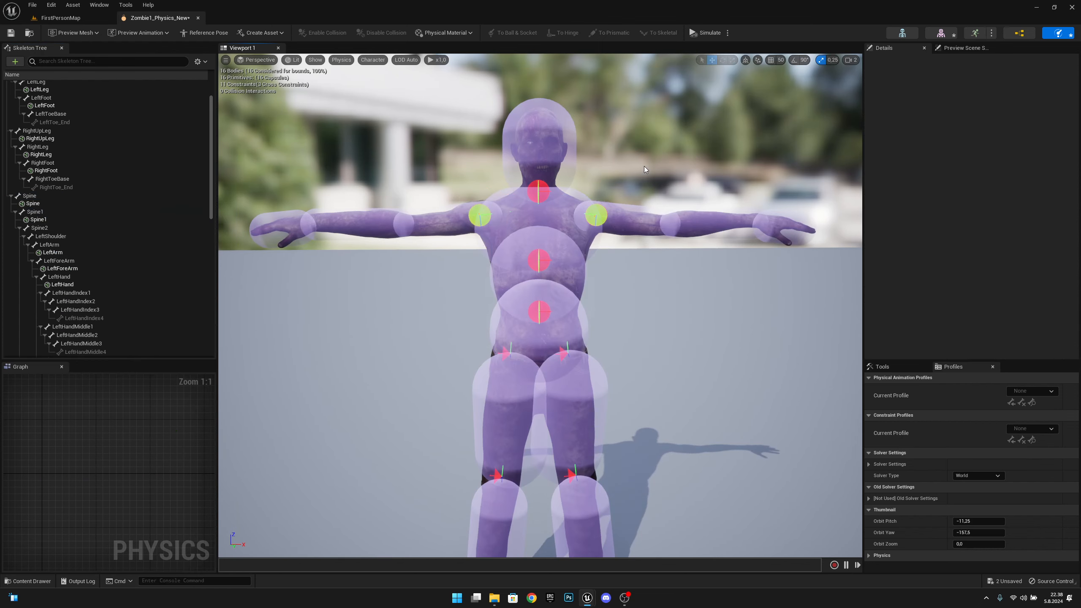
Step: Create a constraint from the RightArm body to the RightForeArm body
{"action": "left_click", "coordinate": [439, 221]}
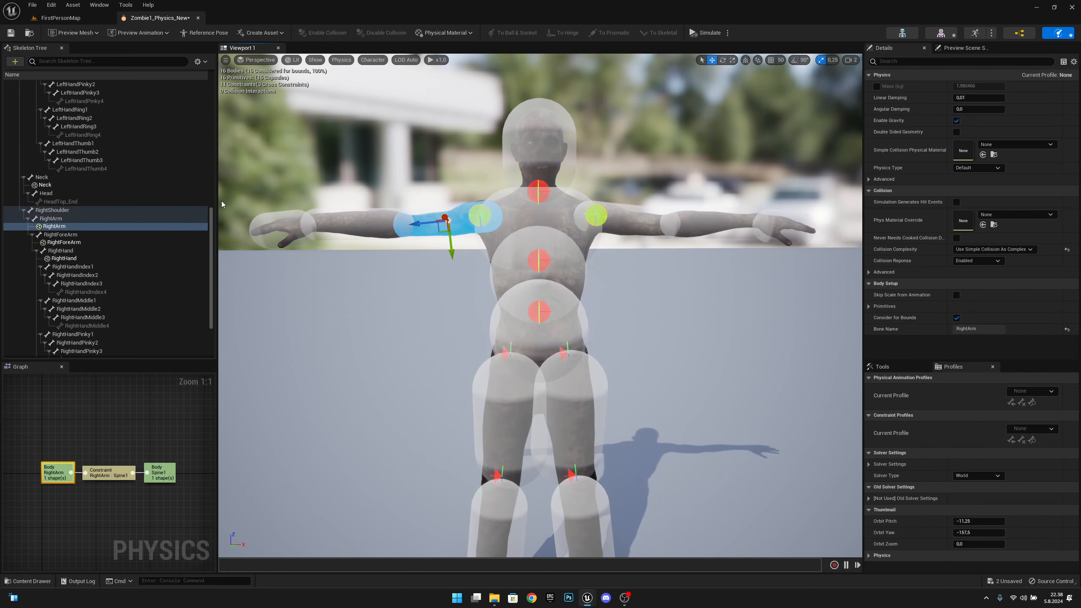
{"action": "right_click", "coordinate": [59, 229]}
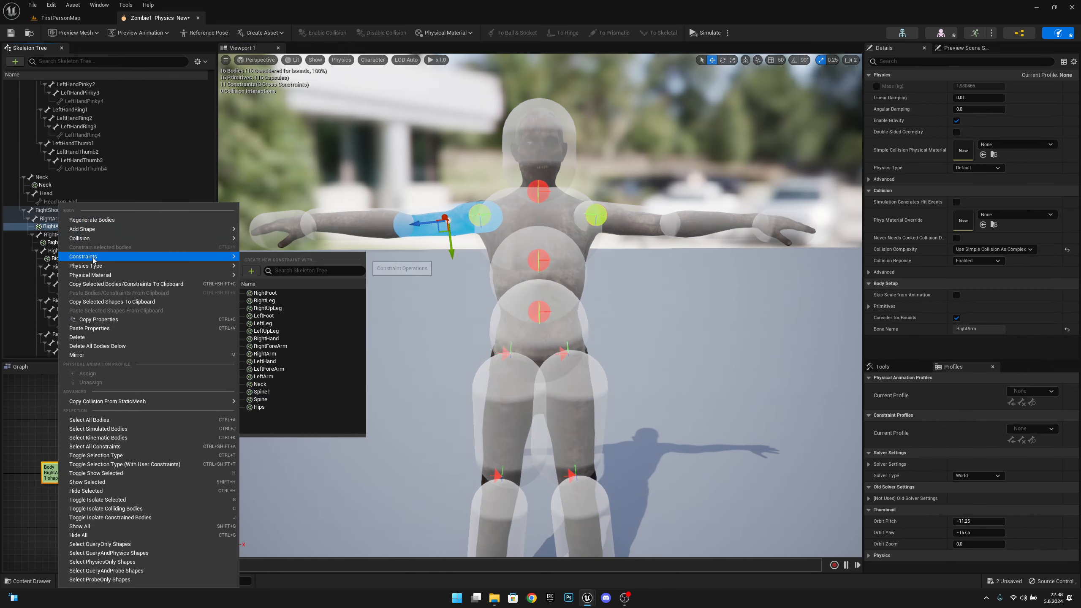
{"action": "left_click", "coordinate": [287, 346]}
{"action": "left_click", "coordinate": [403, 299]}
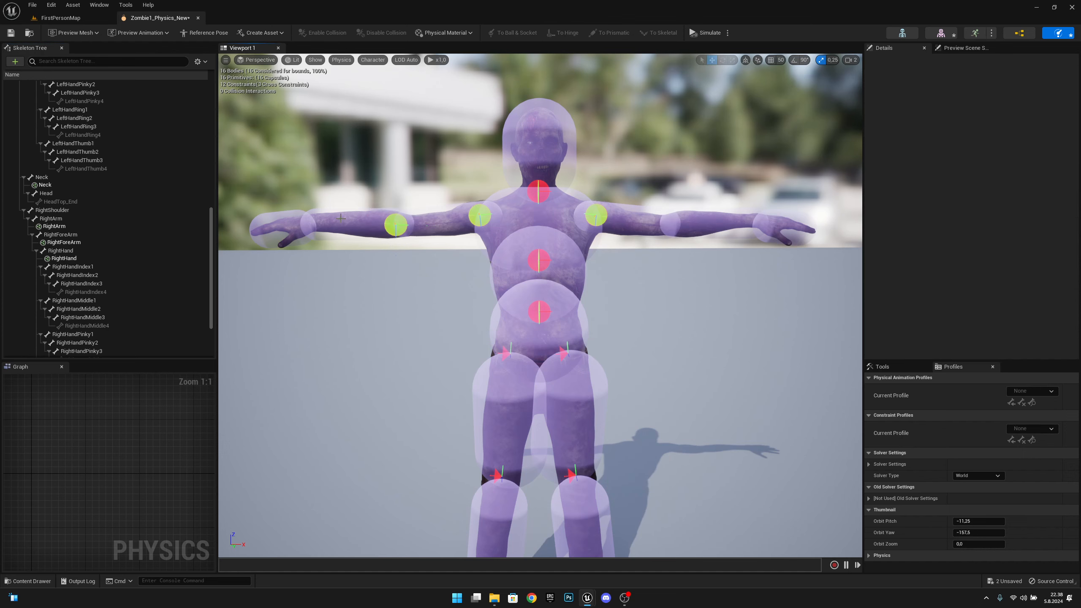
Step: Create a constraint from the RightForeArm body to the RightHand body
{"action": "left_click", "coordinate": [347, 220]}
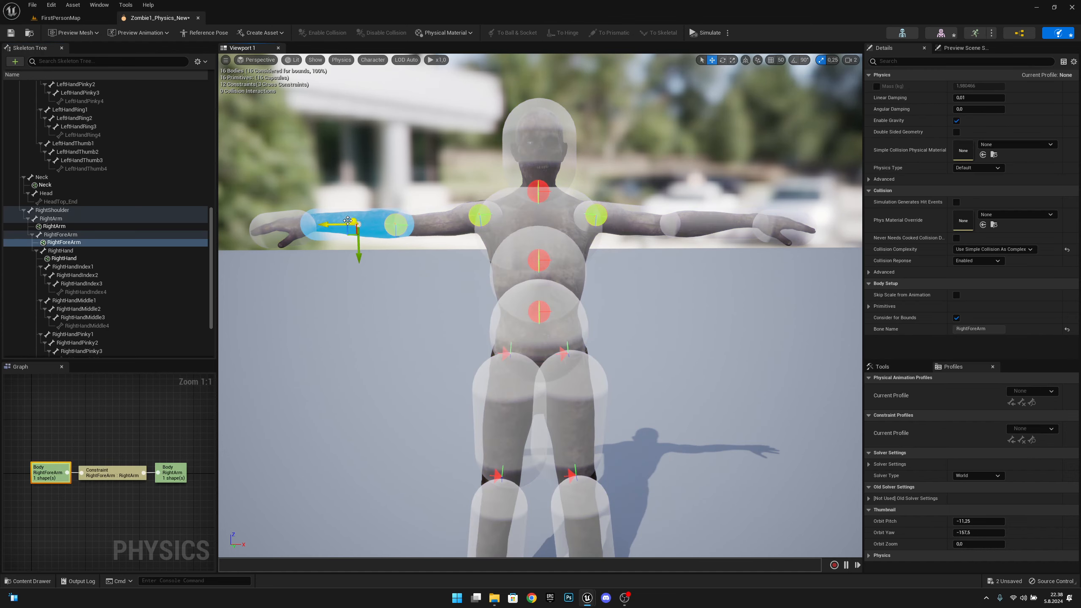
{"action": "right_click", "coordinate": [75, 243]}
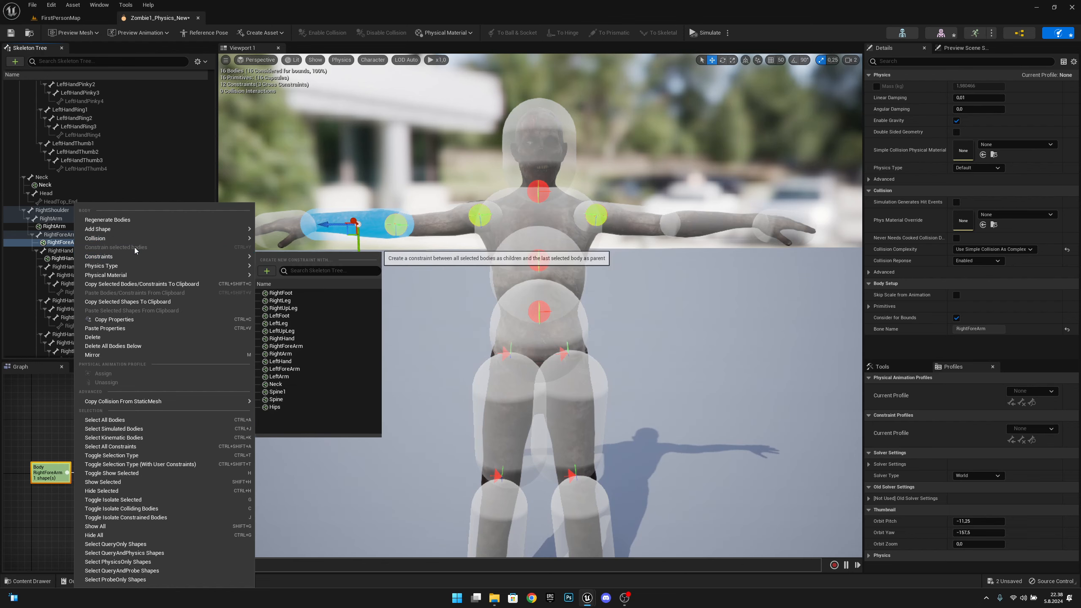
{"action": "mouse_move", "coordinate": [235, 258]}
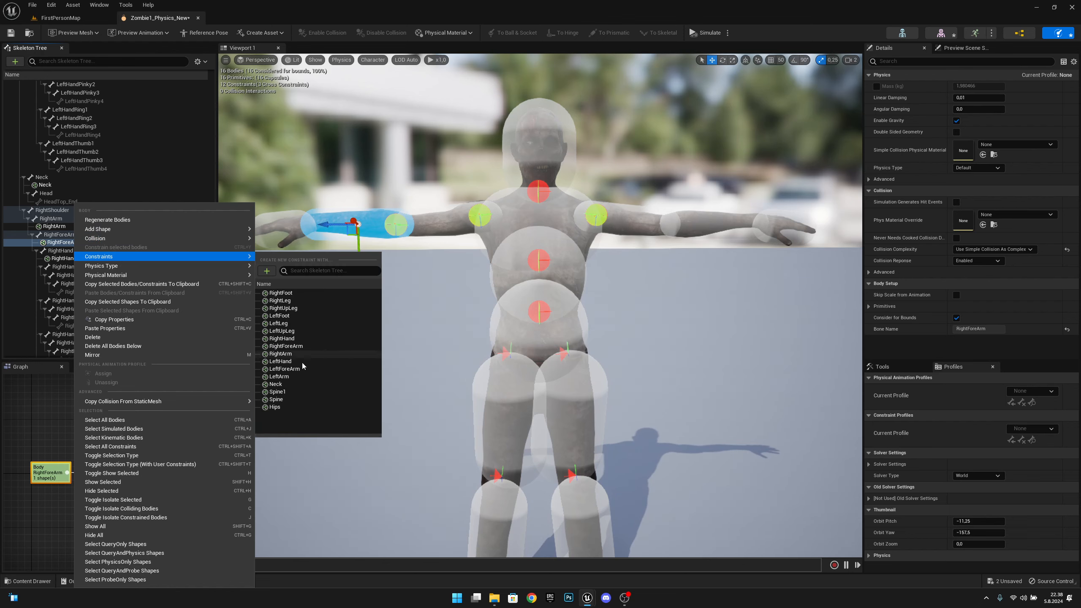
{"action": "left_click", "coordinate": [299, 339]}
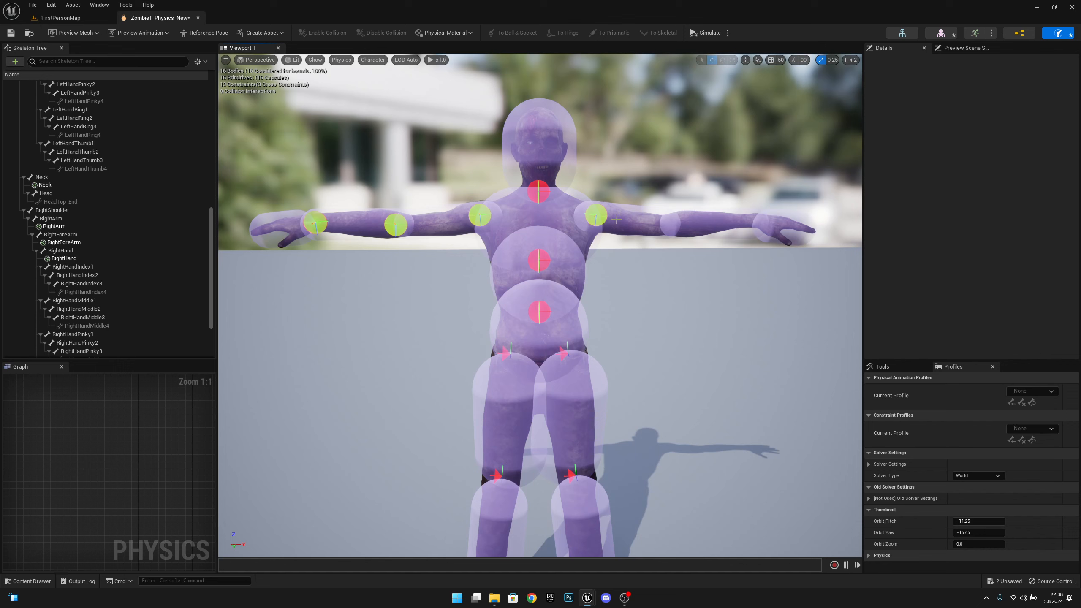
Step: Create a constraint from the LeftArm body to the LeftForeArm body
{"action": "left_click", "coordinate": [642, 227]}
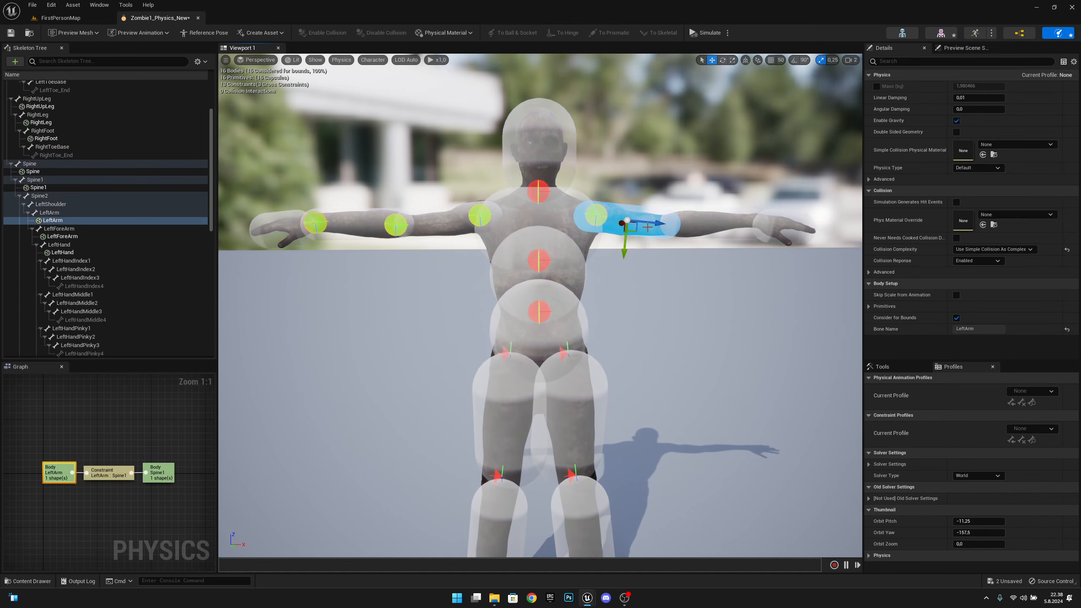
{"action": "right_click", "coordinate": [71, 221]}
{"action": "mouse_move", "coordinate": [158, 256]}
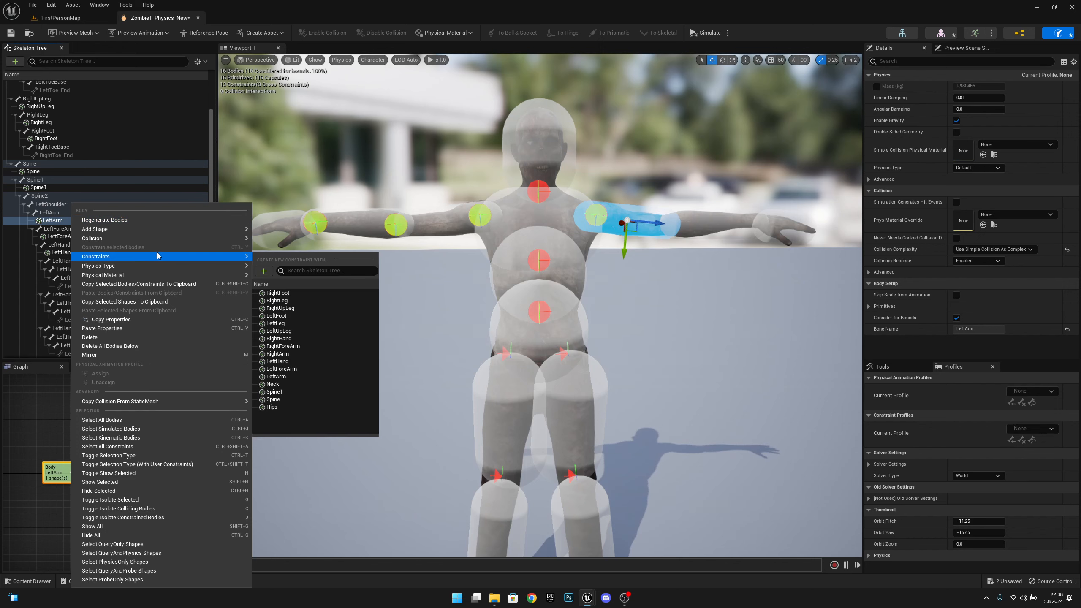
{"action": "left_click", "coordinate": [301, 369]}
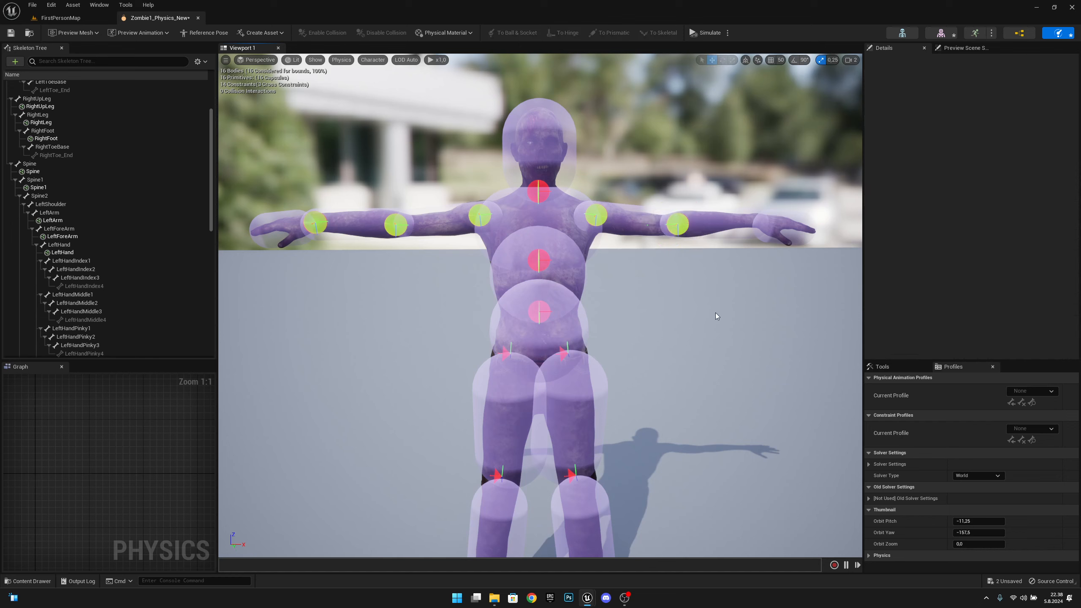
Step: Create a constraint from the LeftForeArm body to the RightHand body
{"action": "left_click", "coordinate": [726, 220]}
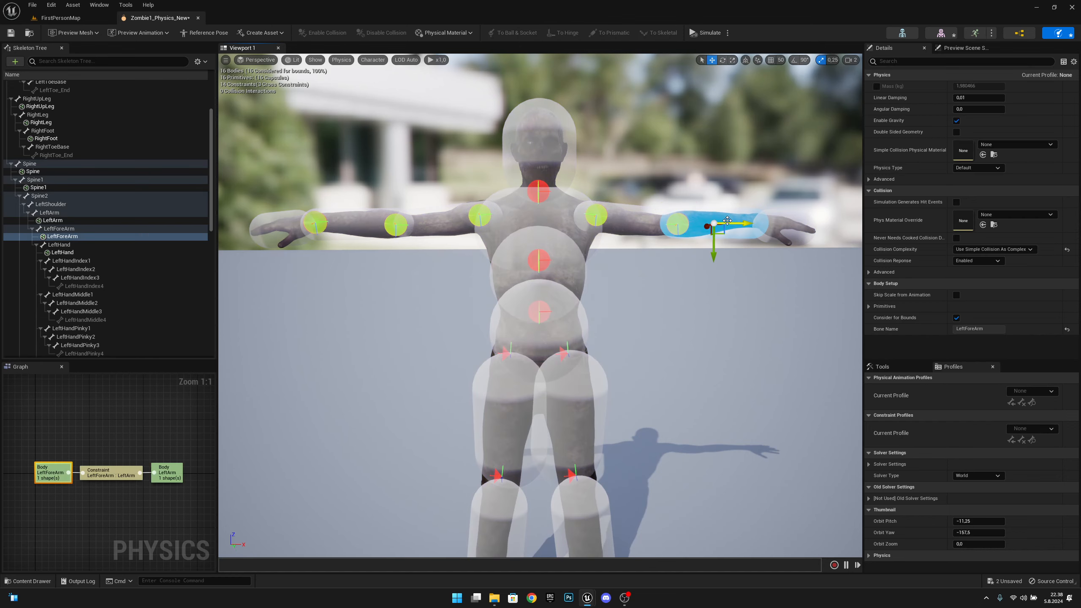
{"action": "right_click", "coordinate": [76, 237]}
{"action": "mouse_move", "coordinate": [254, 258]}
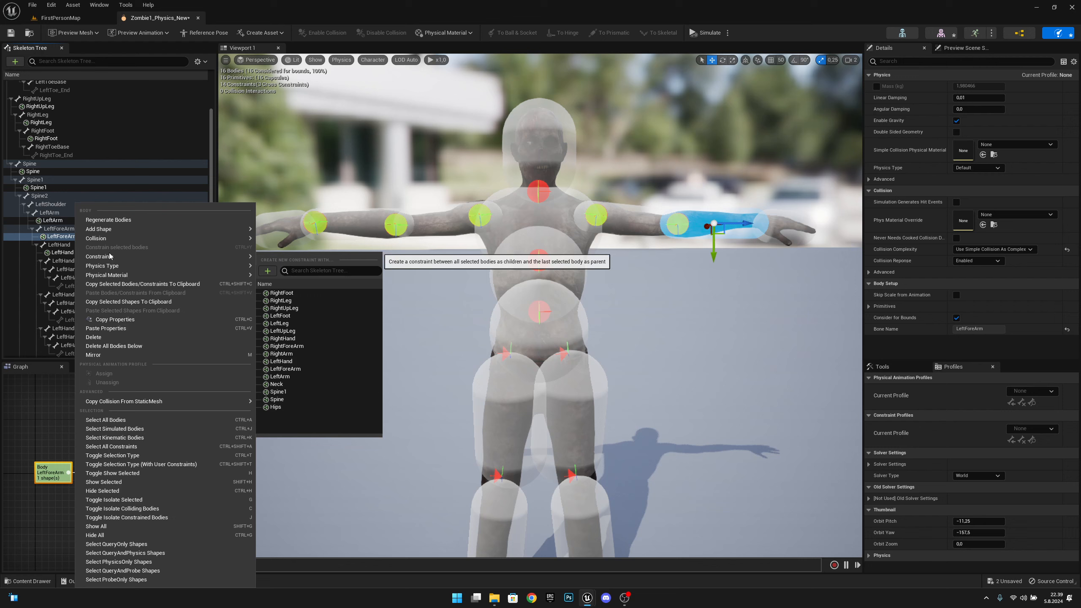
{"action": "left_click", "coordinate": [295, 339]}
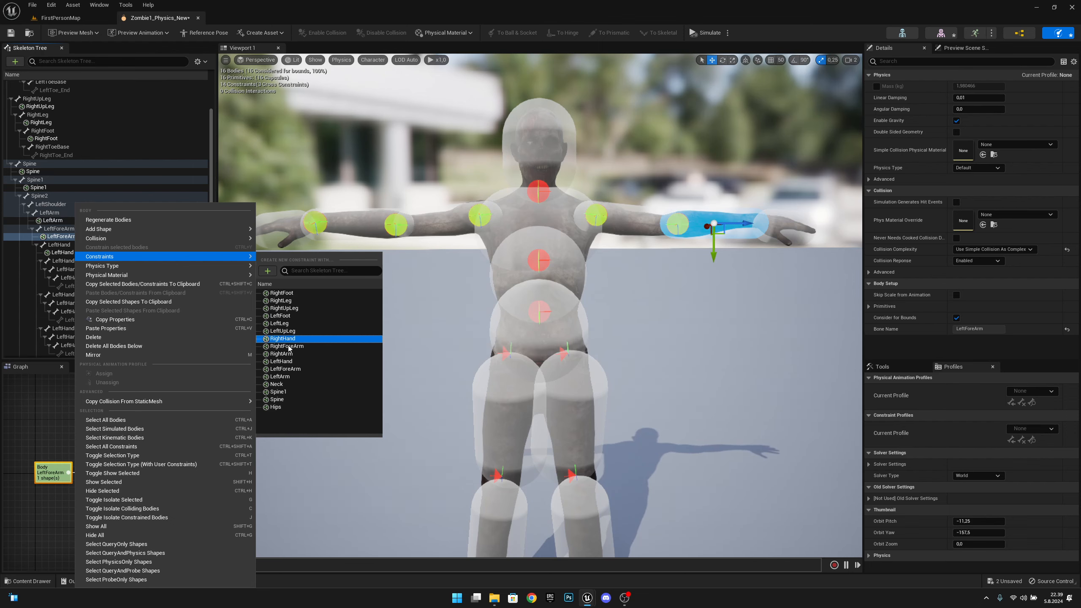
{"action": "left_click_drag", "start_coordinate": [291, 416], "coordinate": [294, 424]}
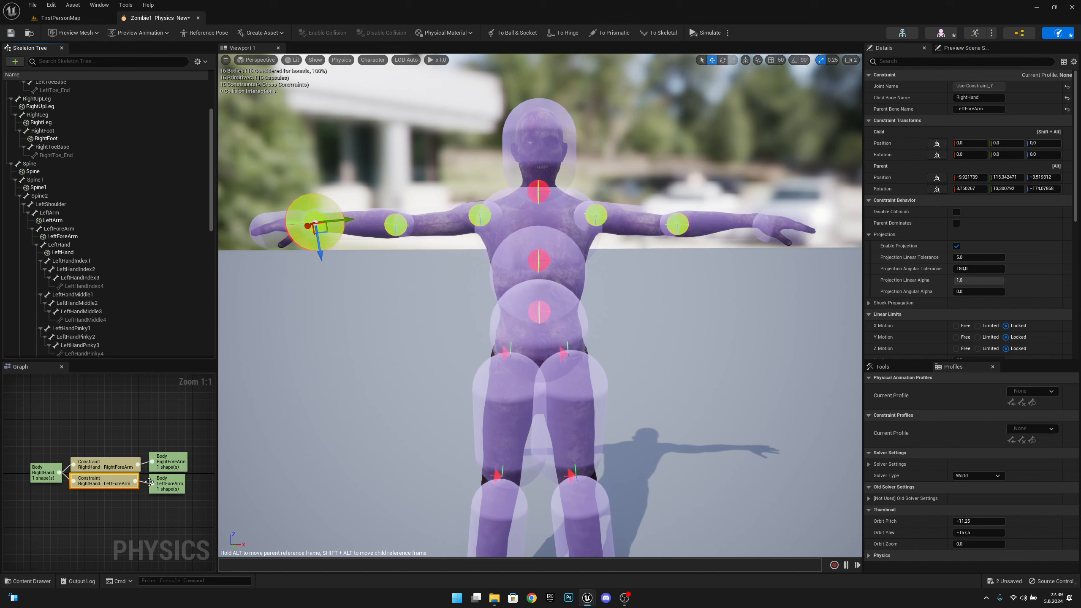
Step: Delete the mistaken constraint linking the LeftForeArm body to RightHand
{"action": "left_click", "coordinate": [726, 224]}
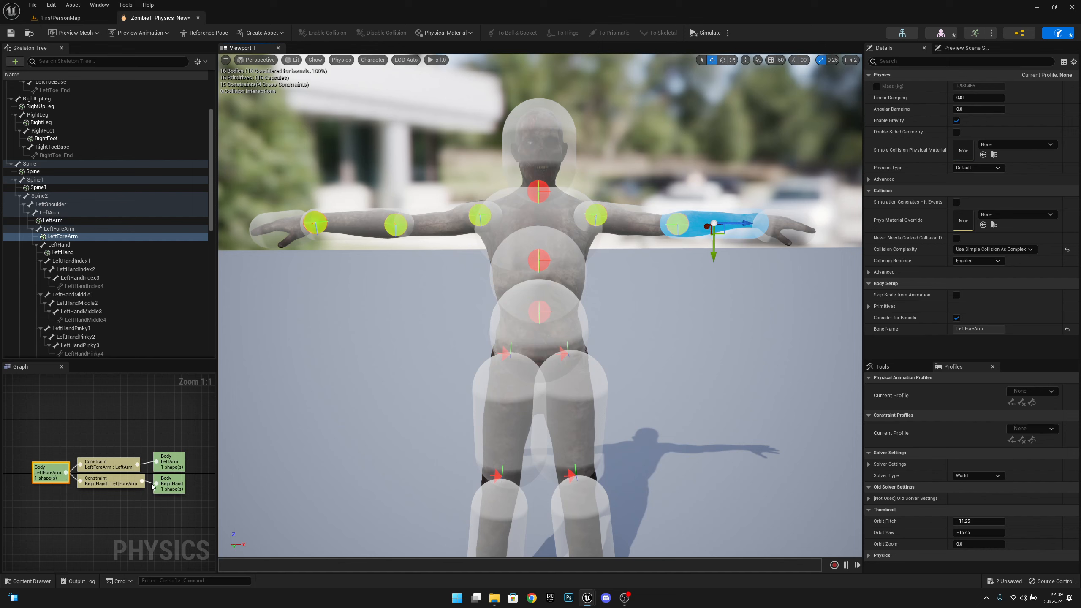
{"action": "left_click", "coordinate": [126, 478]}
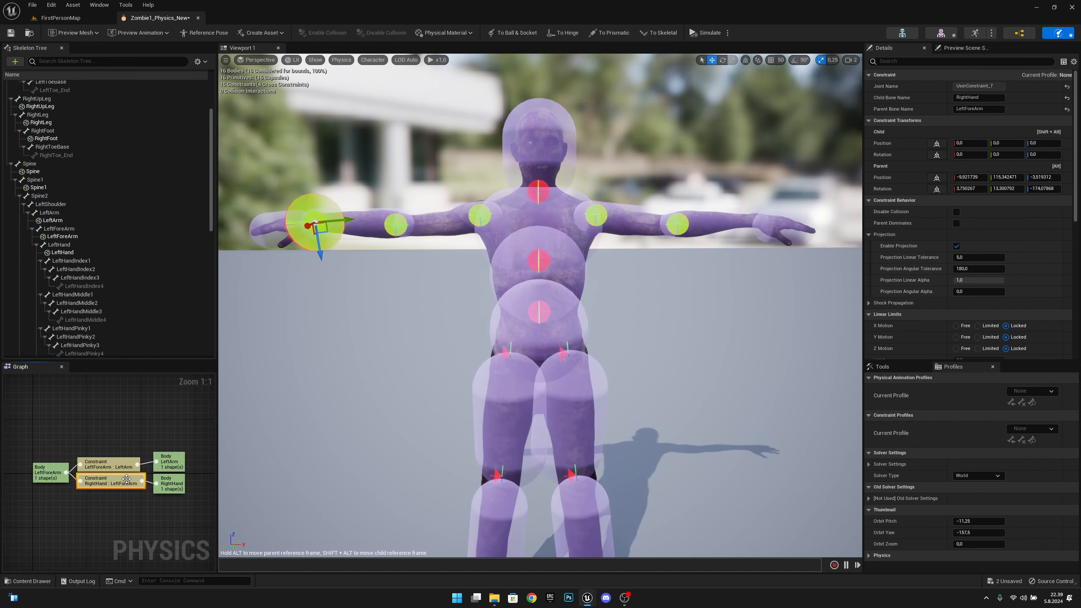
{"action": "key", "text": "Delete"}
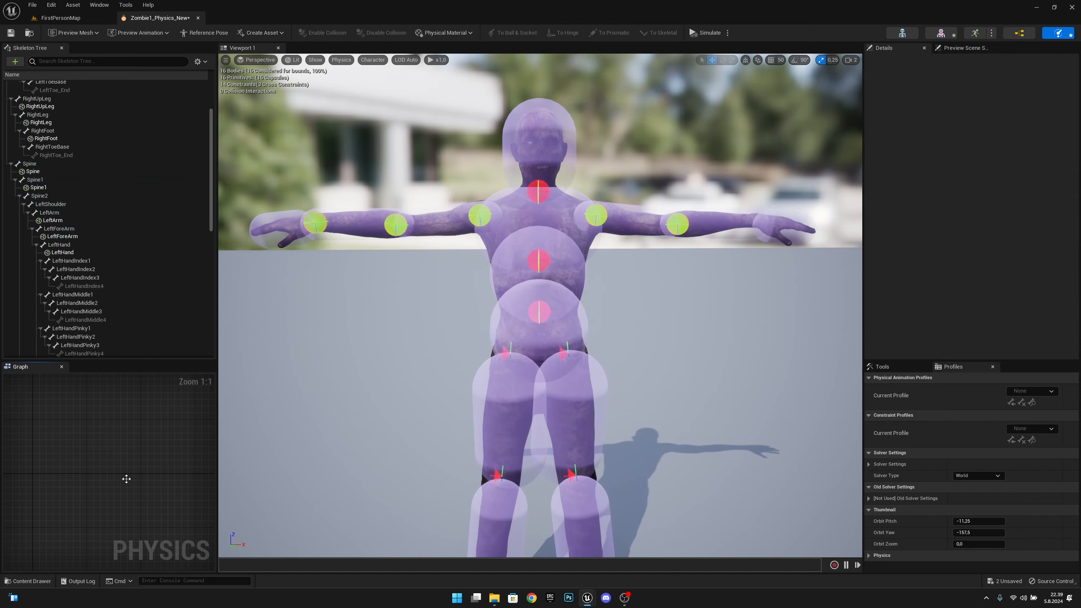
Step: Create a constraint from the LeftForeArm body to the LeftHand body
{"action": "left_click", "coordinate": [732, 221]}
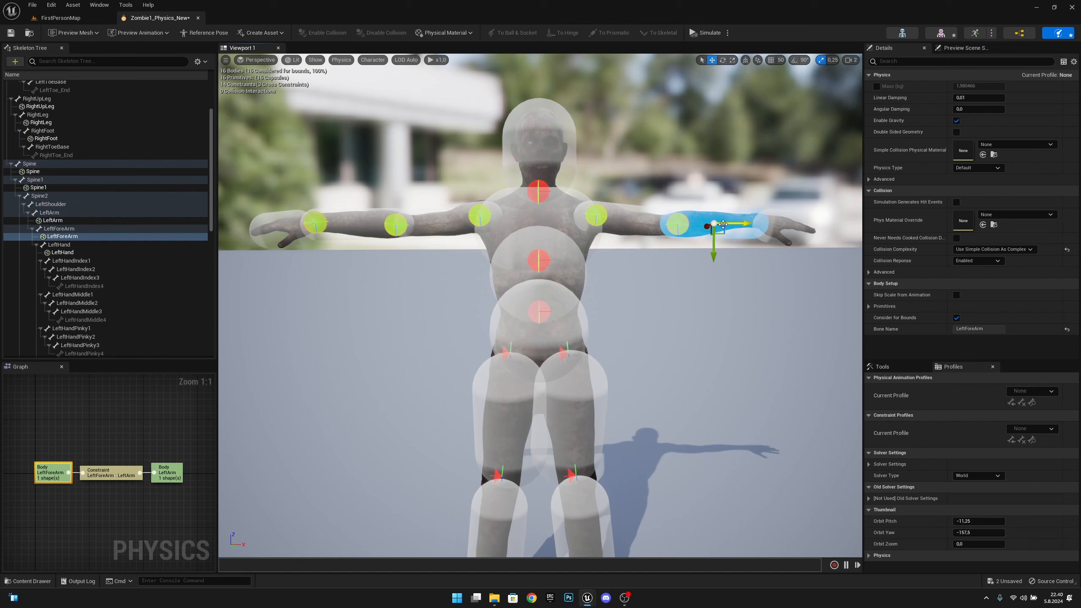
{"action": "right_click", "coordinate": [68, 237]}
{"action": "mouse_move", "coordinate": [210, 257]}
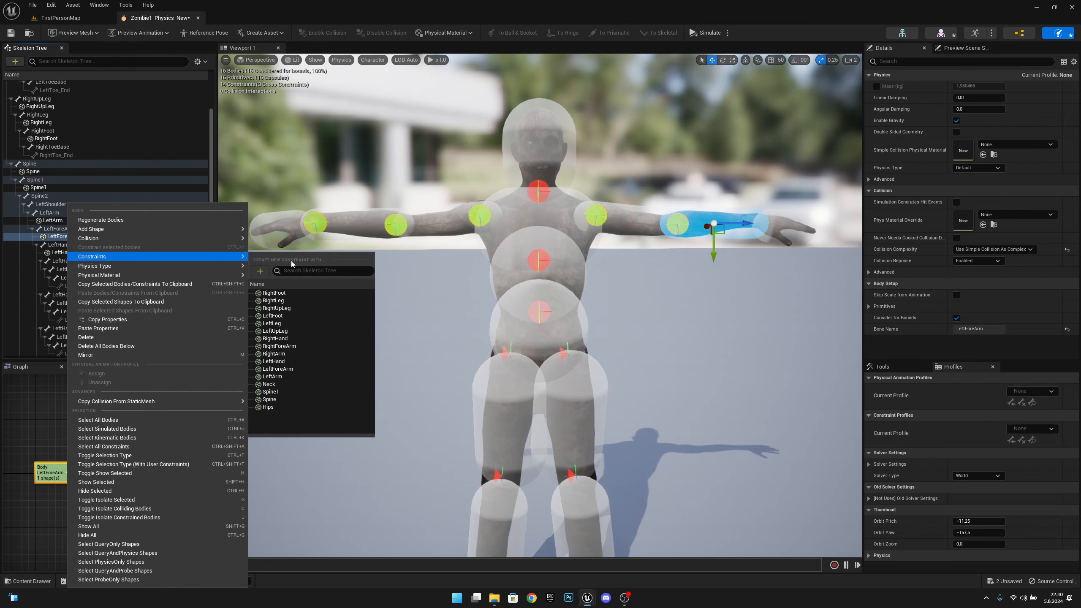
{"action": "left_click", "coordinate": [304, 361]}
Step: Check the hip, knee and ankle constraints of both legs and select the LeftUpLeg body to examine its links
{"action": "right_click_drag", "start_coordinate": [725, 347], "coordinate": [701, 368]}
{"action": "key", "text": "s"}
{"action": "right_click", "coordinate": [471, 271]}
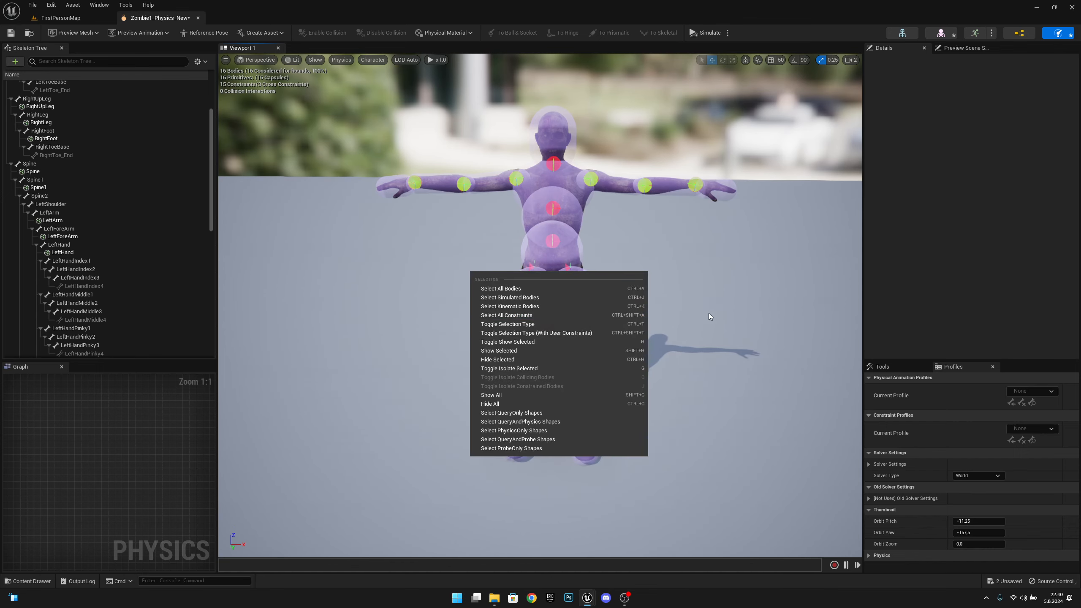
{"action": "left_click", "coordinate": [682, 285]}
{"action": "right_click_drag", "start_coordinate": [618, 332], "coordinate": [594, 309]}
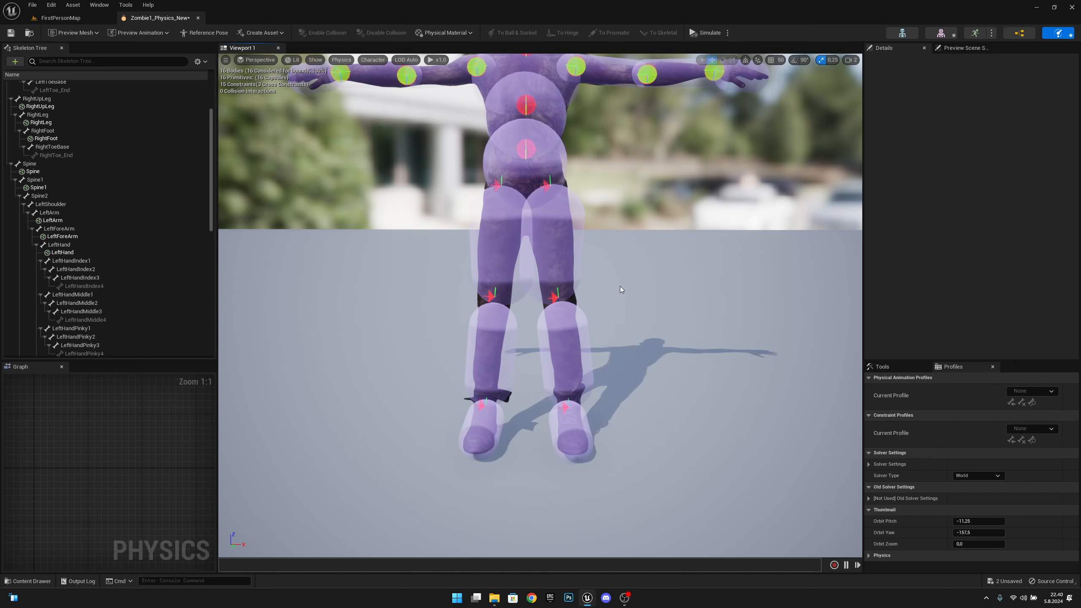
{"action": "mouse_move", "coordinate": [673, 337]}
{"action": "right_mouse_down"}
{"action": "mouse_move", "coordinate": [673, 320]}
{"action": "mouse_move", "coordinate": [672, 337]}
{"action": "right_mouse_up"}
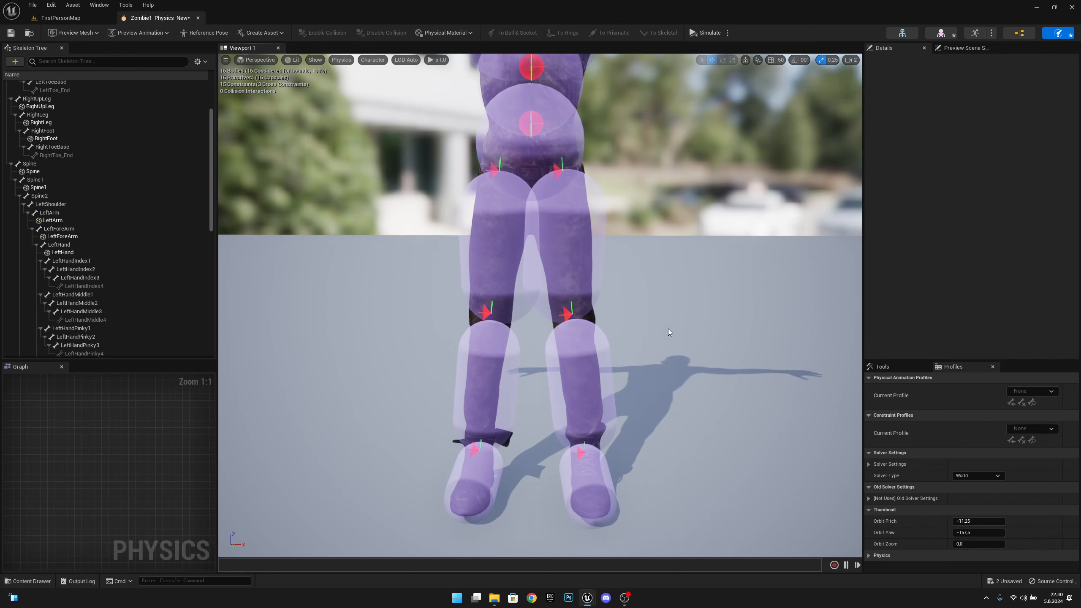
{"action": "left_click", "coordinate": [584, 256]}
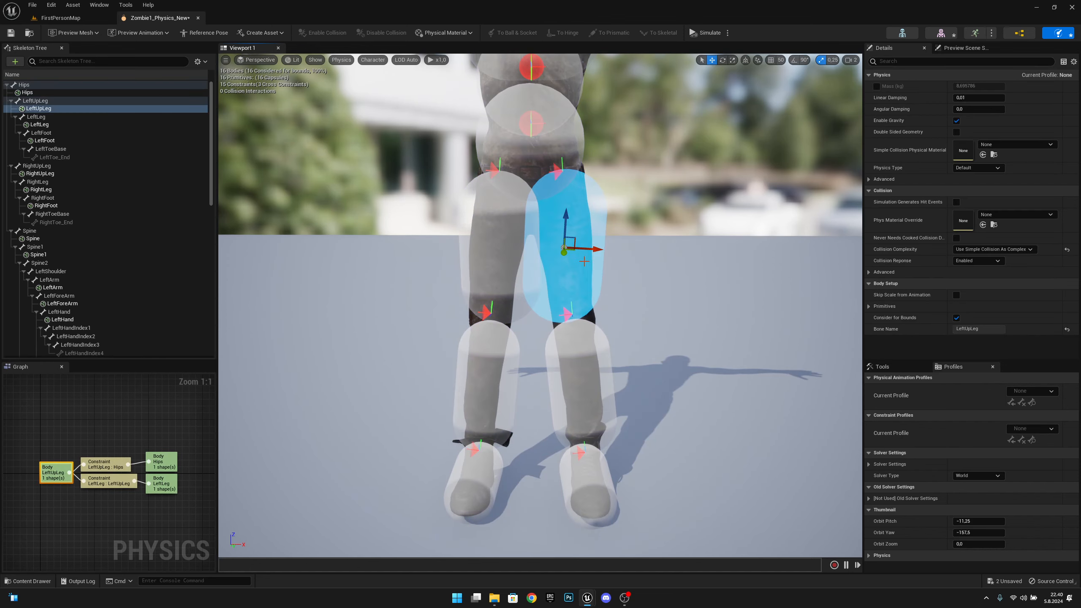
Step: Rotate, narrow and shift the LeftUpLeg capsule so it fits the left thigh closely
{"action": "key", "text": "e"}
{"action": "left_click_drag", "start_coordinate": [610, 253], "coordinate": [560, 215]}
{"action": "key", "text": "r"}
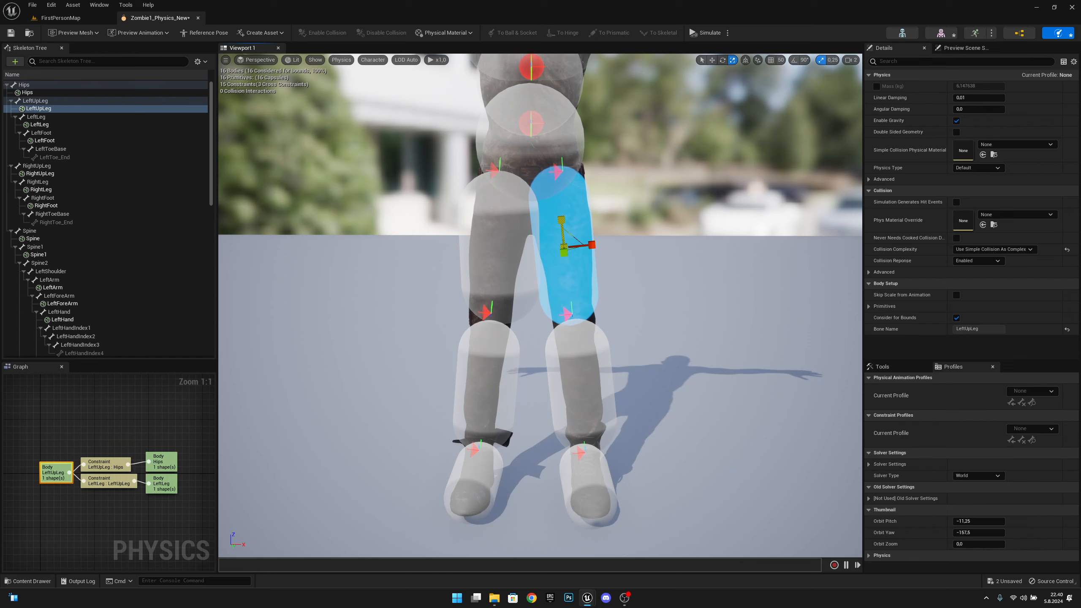
{"action": "key", "text": "w"}
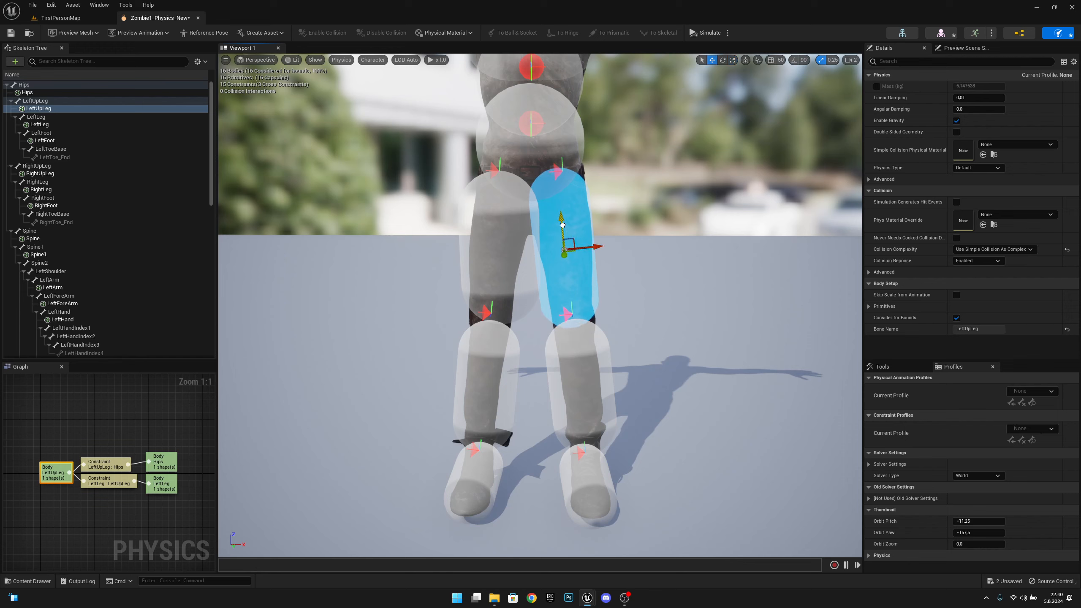
{"action": "left_click_drag", "start_coordinate": [594, 247], "coordinate": [597, 248]}
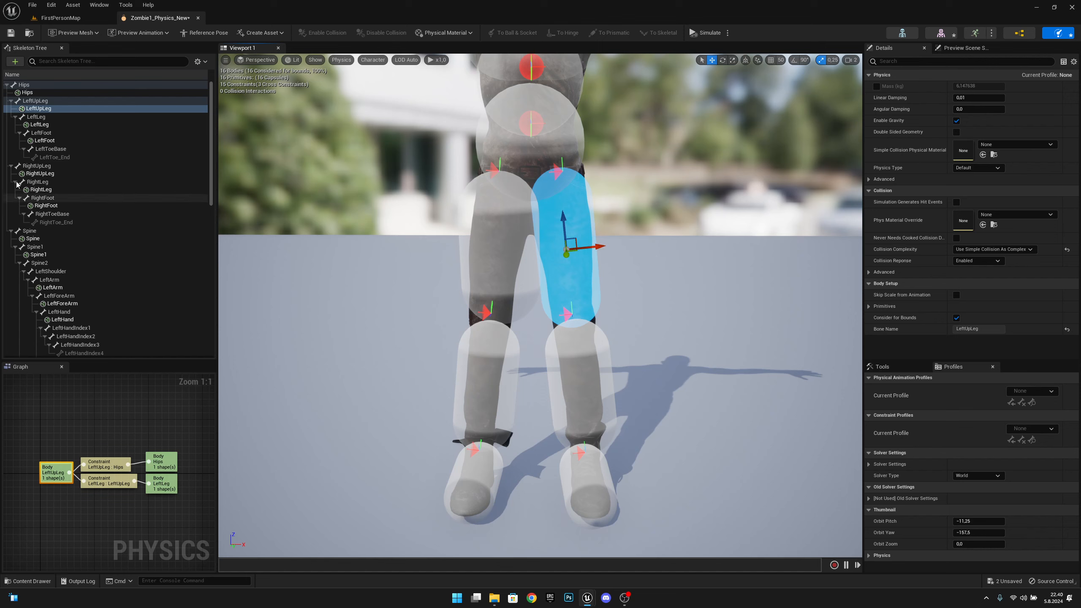
Step: Copy the LeftUpLeg body's properties and paste them onto the RightUpLeg body
{"action": "left_click", "coordinate": [45, 110]}
{"action": "right_click", "coordinate": [43, 109]}
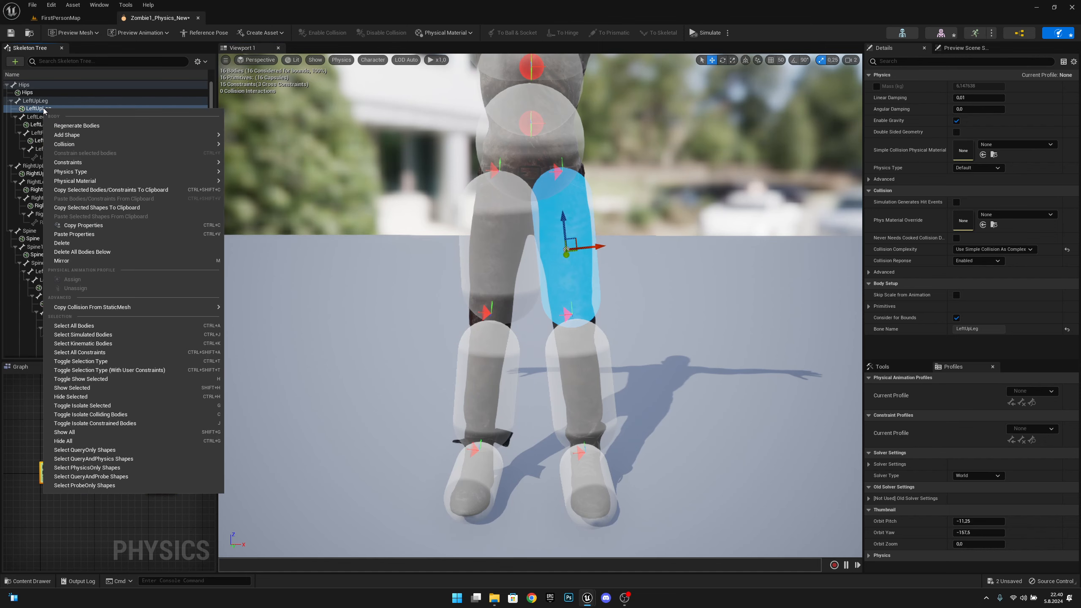
{"action": "left_click", "coordinate": [120, 226]}
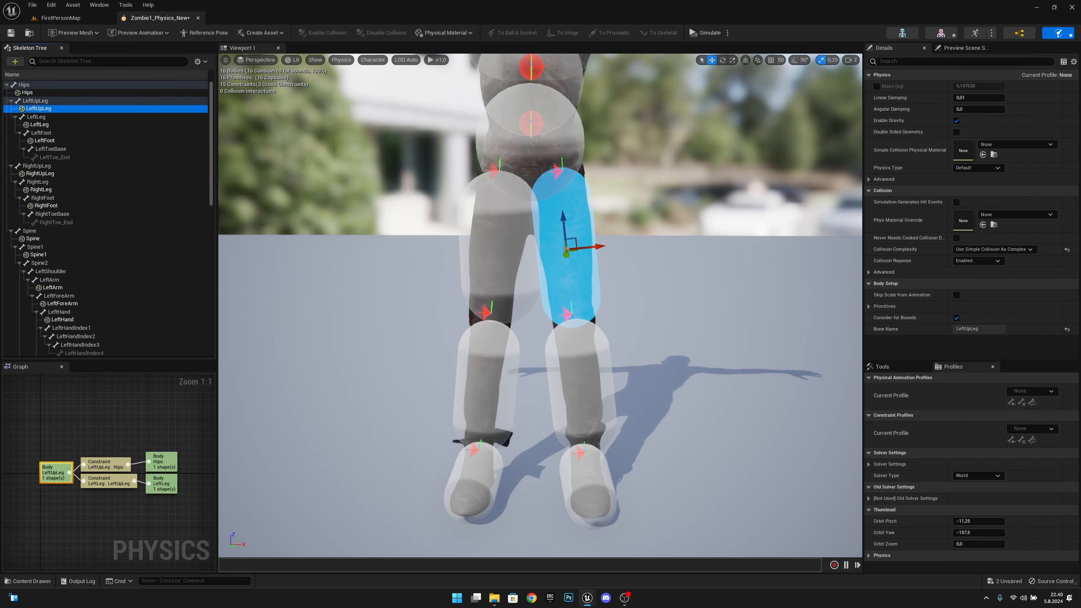
{"action": "left_click", "coordinate": [42, 174]}
{"action": "right_click", "coordinate": [46, 178]}
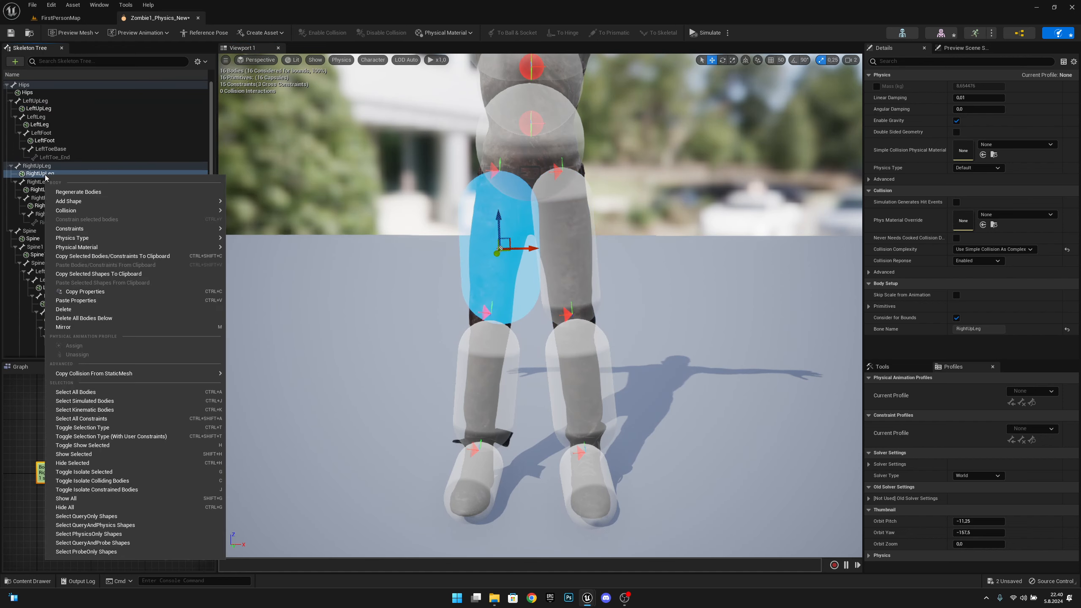
{"action": "left_click", "coordinate": [101, 299]}
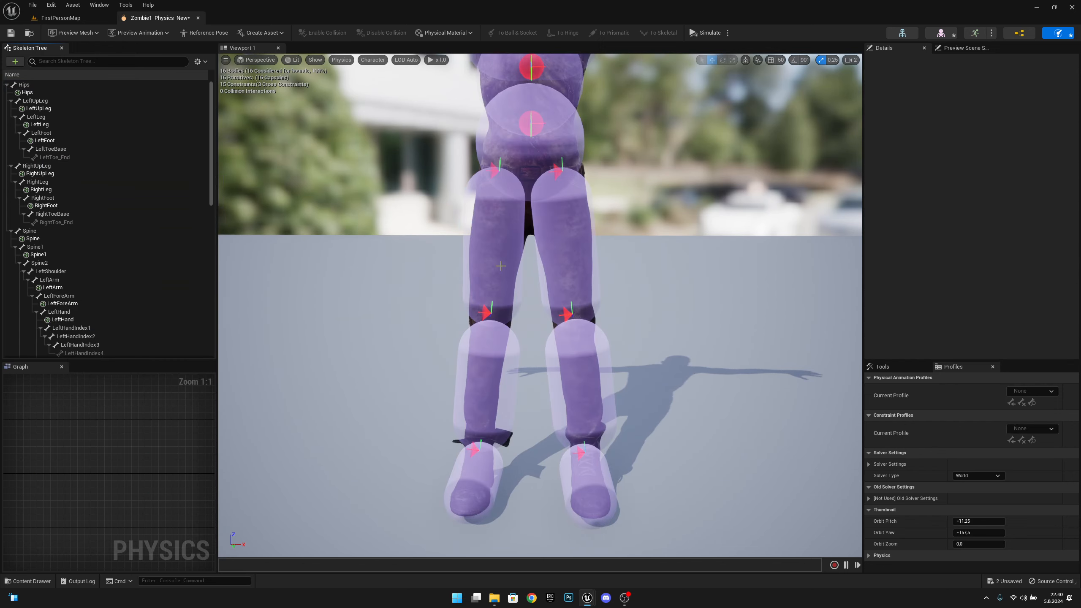
Step: Rotate the RightUpLeg capsule to line it up with the right thigh
{"action": "left_click", "coordinate": [496, 241]}
{"action": "key", "text": "e"}
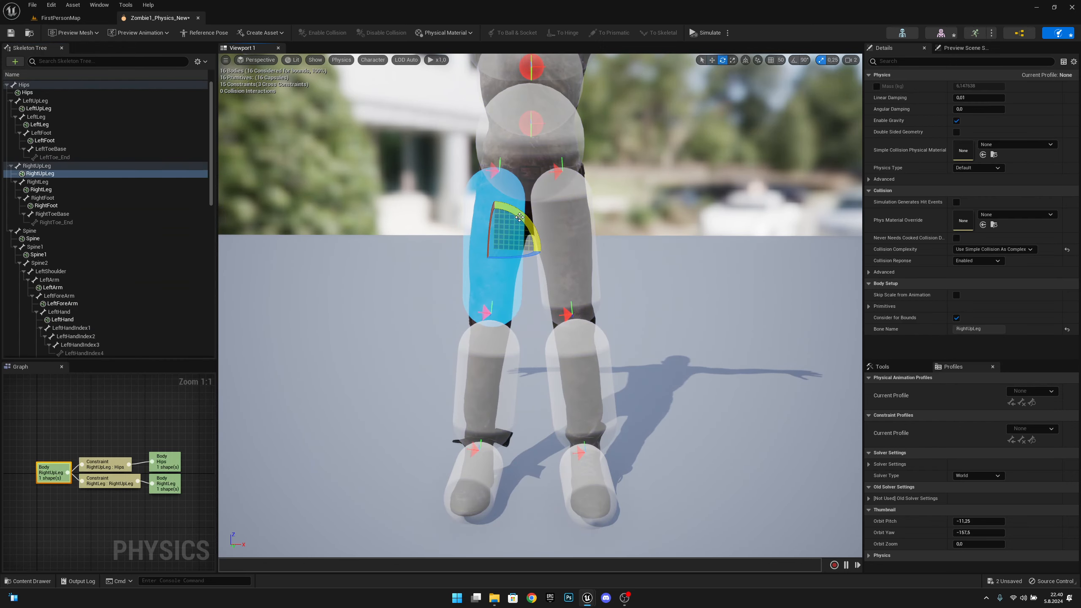
{"action": "left_click_drag", "start_coordinate": [529, 252], "coordinate": [545, 253]}
{"action": "key", "text": "w"}
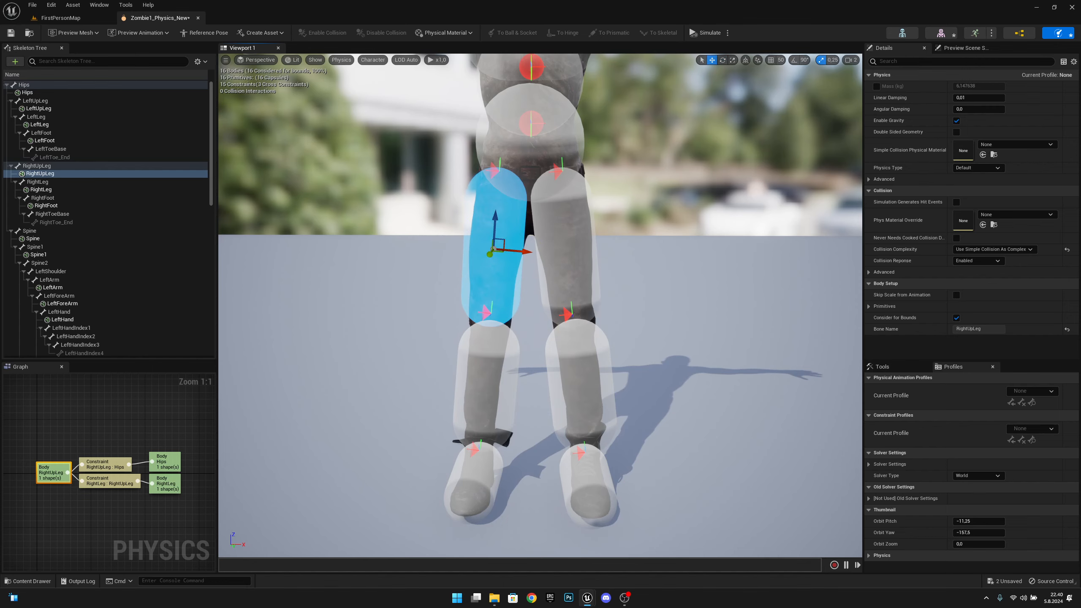
Step: Narrow and reposition the LeftLeg capsule so it fits the left lower leg closely
{"action": "mouse_move", "coordinate": [545, 253]}
{"action": "right_mouse_down"}
{"action": "mouse_move", "coordinate": [621, 263]}
{"action": "mouse_move", "coordinate": [564, 290]}
{"action": "mouse_move", "coordinate": [548, 243]}
{"action": "right_mouse_up"}
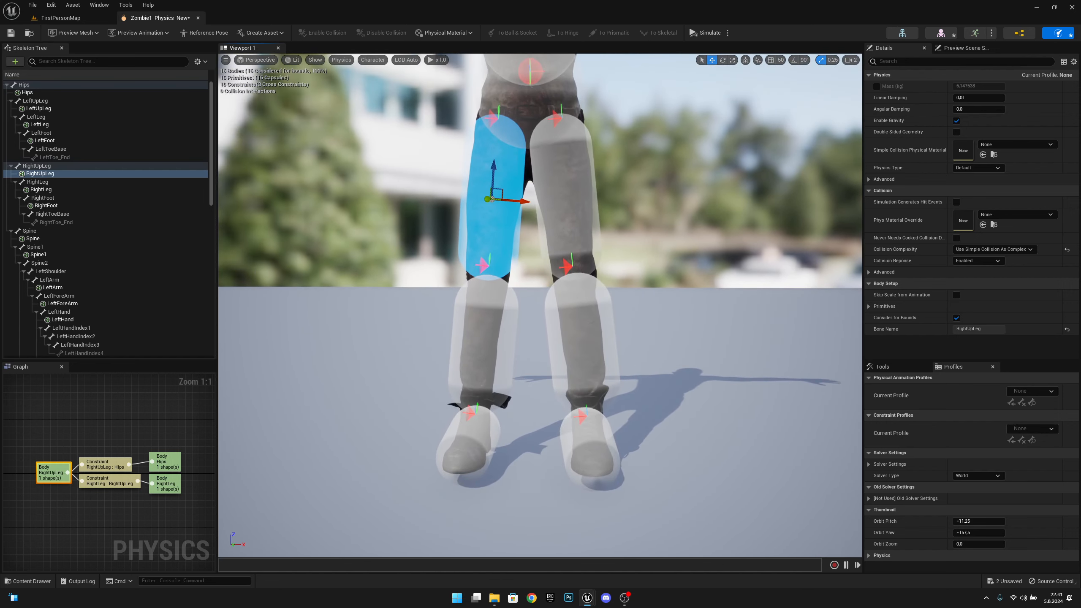
{"action": "left_click", "coordinate": [552, 322]}
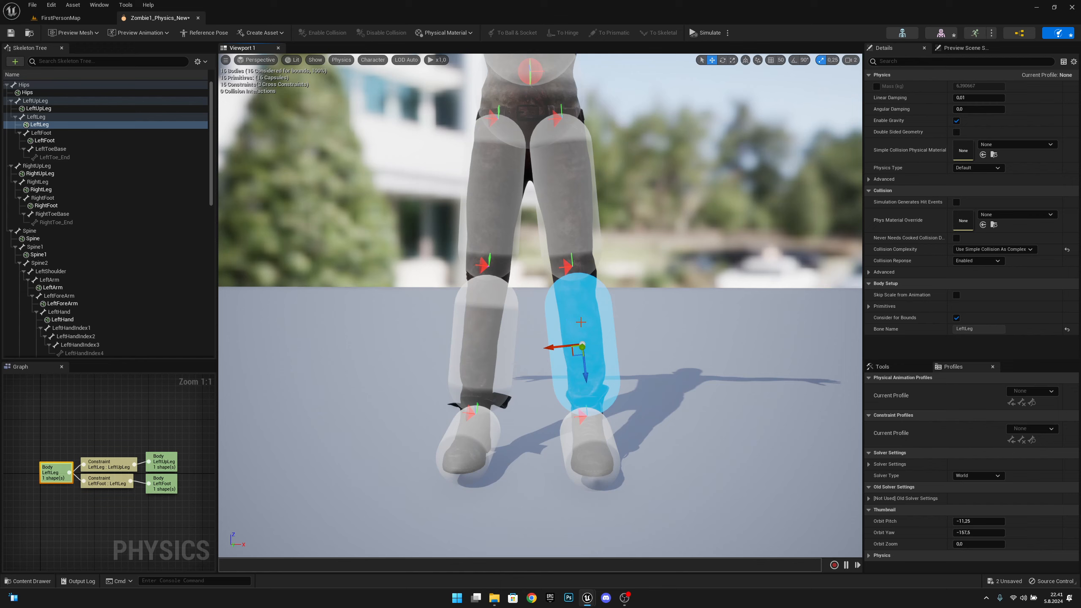
{"action": "key", "text": "e"}
{"action": "key", "text": "r"}
{"action": "left_click_drag", "start_coordinate": [554, 347], "coordinate": [583, 373]}
{"action": "key", "text": "w"}
{"action": "key", "text": "e"}
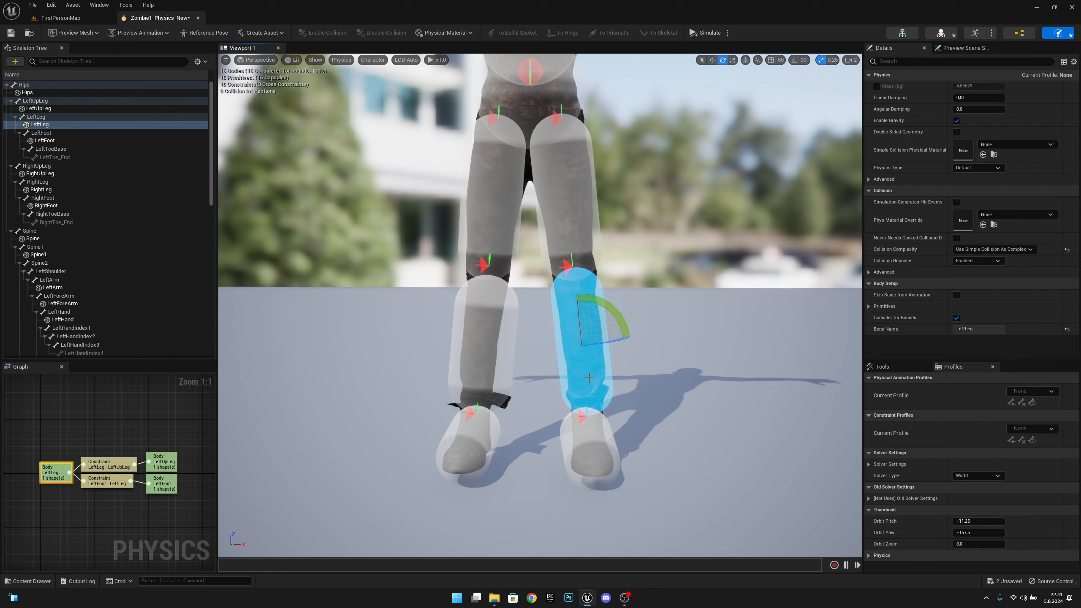
{"action": "key", "text": "r"}
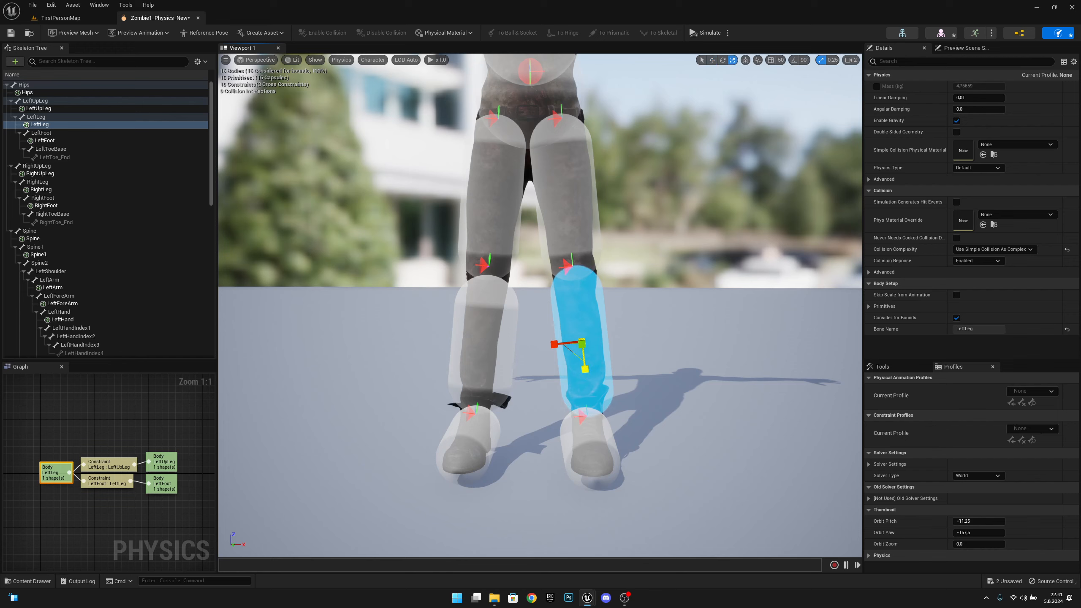
{"action": "key", "text": "w"}
{"action": "left_click_drag", "start_coordinate": [552, 343], "coordinate": [551, 344]}
Step: Copy the LeftLeg body's properties and paste them onto the RightLeg body
{"action": "right_click", "coordinate": [42, 126]}
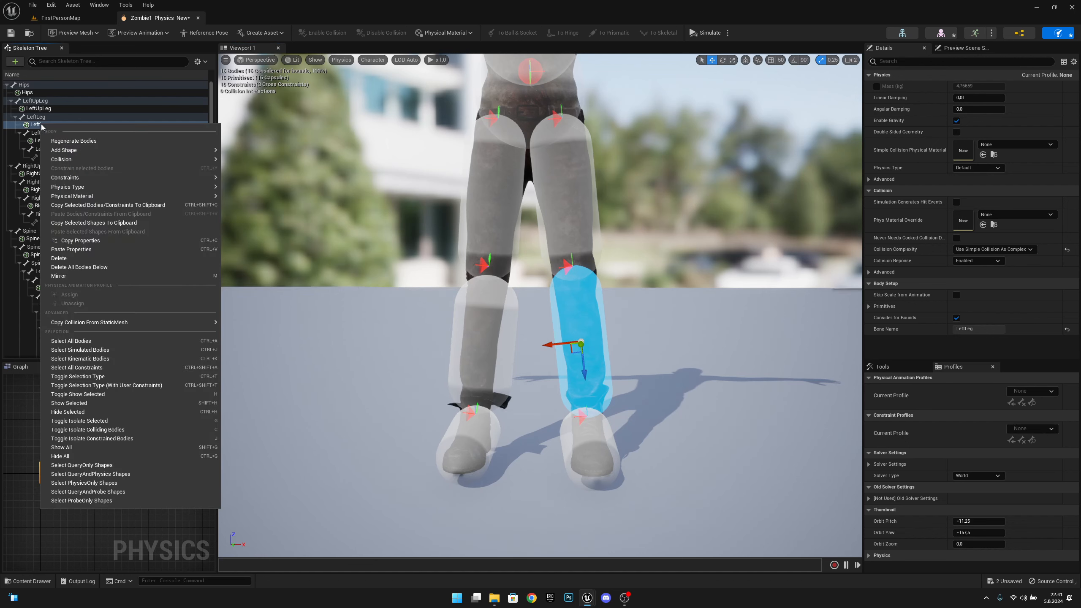
{"action": "left_click", "coordinate": [79, 241]}
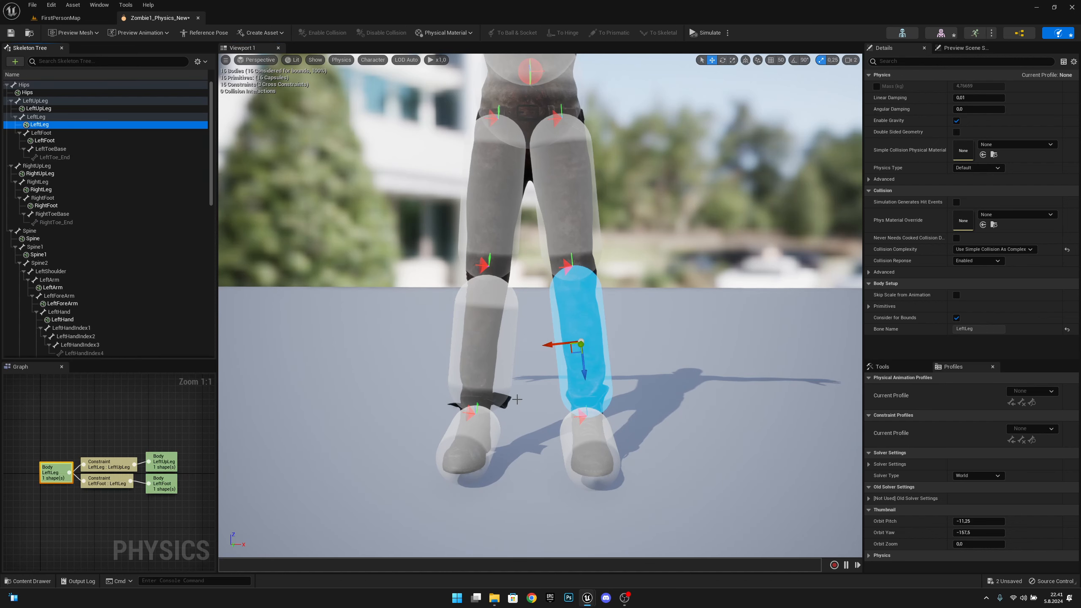
{"action": "left_click", "coordinate": [51, 190]}
{"action": "right_click", "coordinate": [54, 192]}
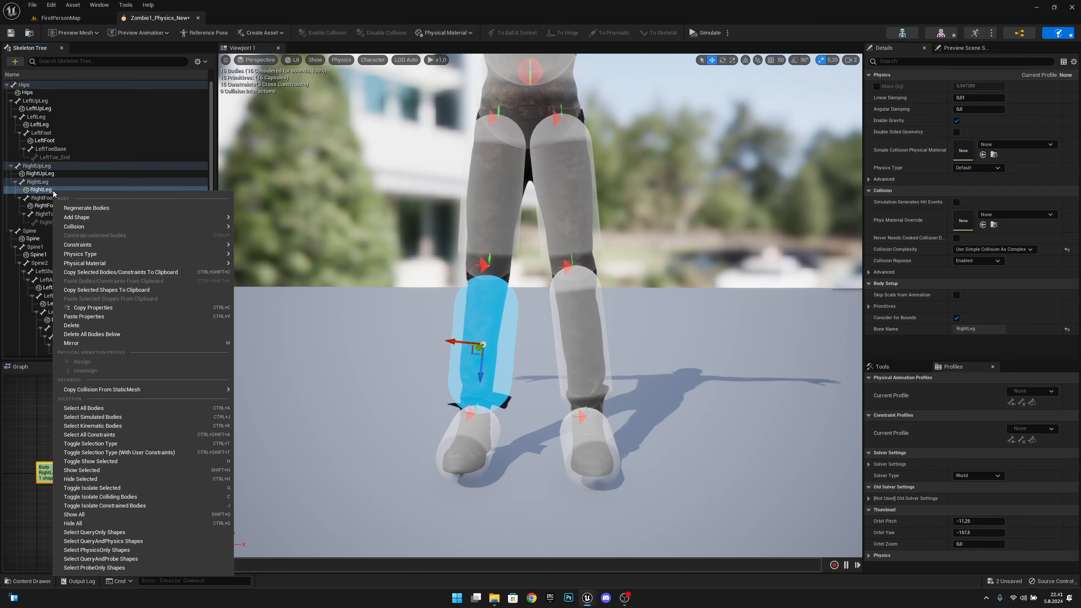
{"action": "left_click", "coordinate": [150, 315]}
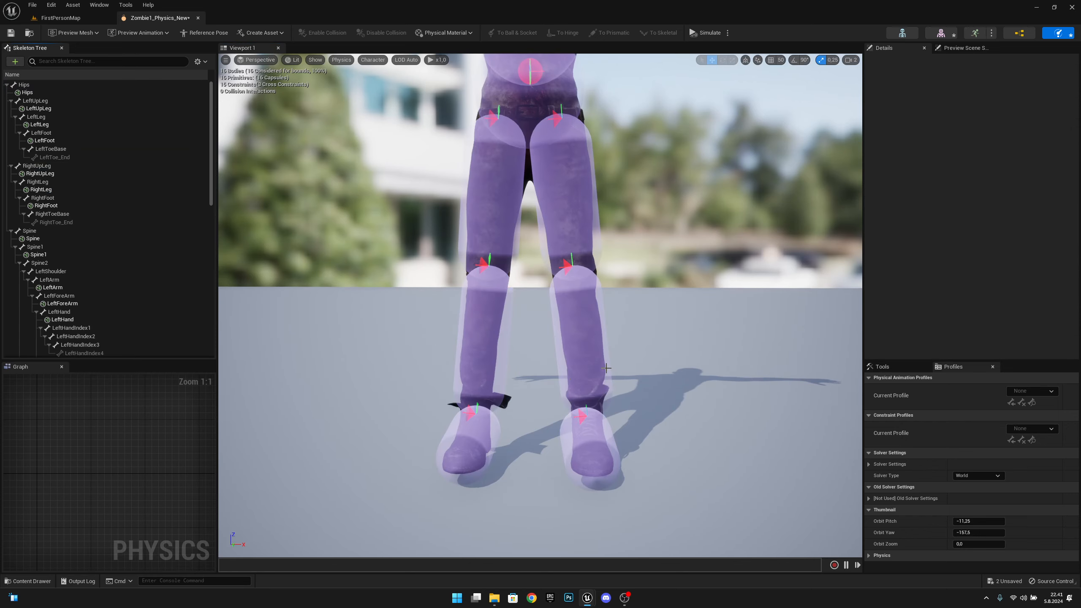
Step: Rotate the LeftFoot capsule in side view to align it with the left shoe
{"action": "left_click", "coordinate": [605, 437]}
{"action": "key", "text": "a"}
{"action": "right_click_drag", "start_coordinate": [605, 438], "coordinate": [468, 434]}
{"action": "key", "text": "w"}
{"action": "key", "text": "a"}
{"action": "key", "text": "d"}
{"action": "key", "text": "d"}
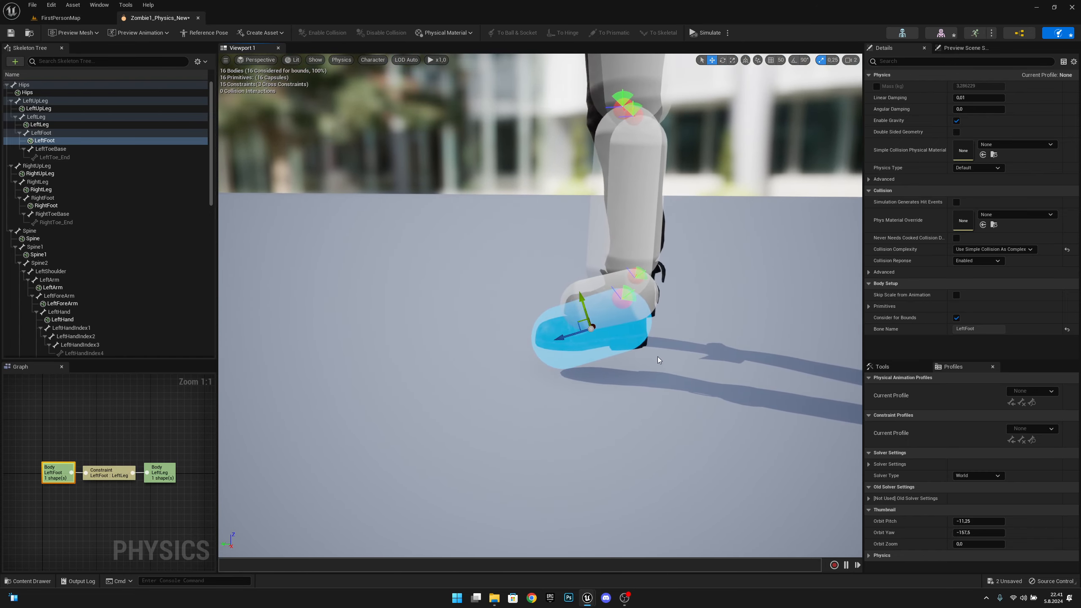
{"action": "key", "text": "e"}
{"action": "left_click_drag", "start_coordinate": [624, 303], "coordinate": [640, 324]}
Step: Copy the LeftFoot body's properties and paste them onto the RightFoot body
{"action": "key", "text": "a"}
{"action": "right_click_drag", "start_coordinate": [611, 356], "coordinate": [817, 357]}
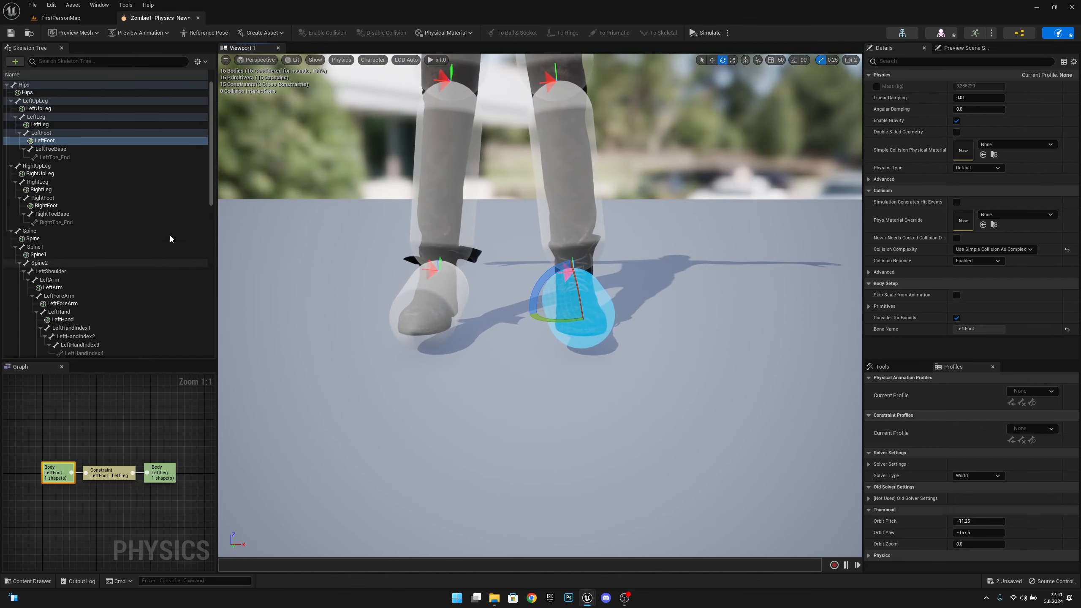
{"action": "right_click", "coordinate": [47, 144]}
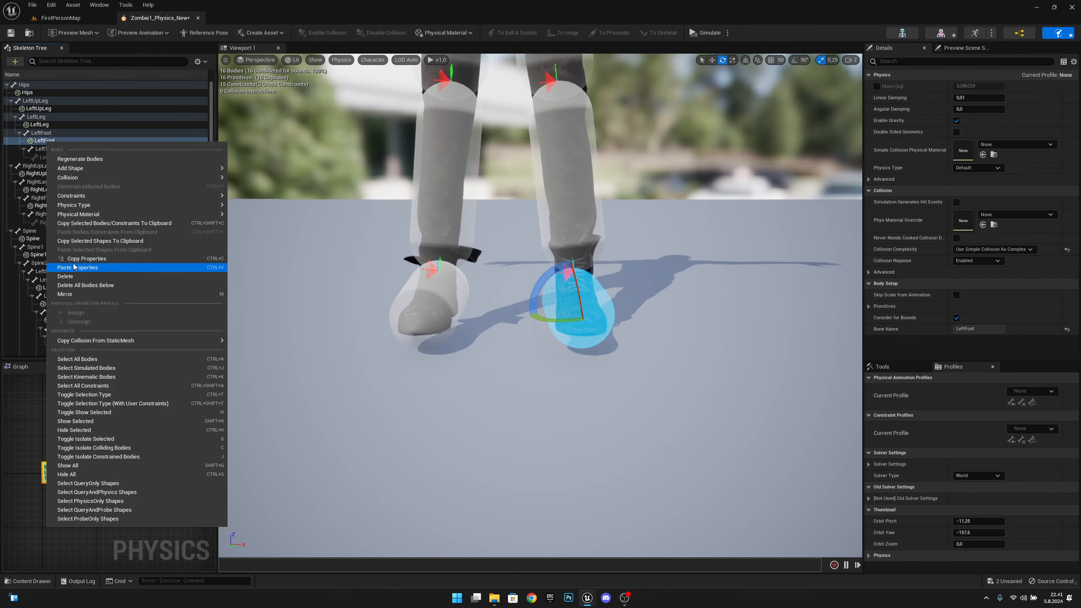
{"action": "left_click", "coordinate": [64, 294]}
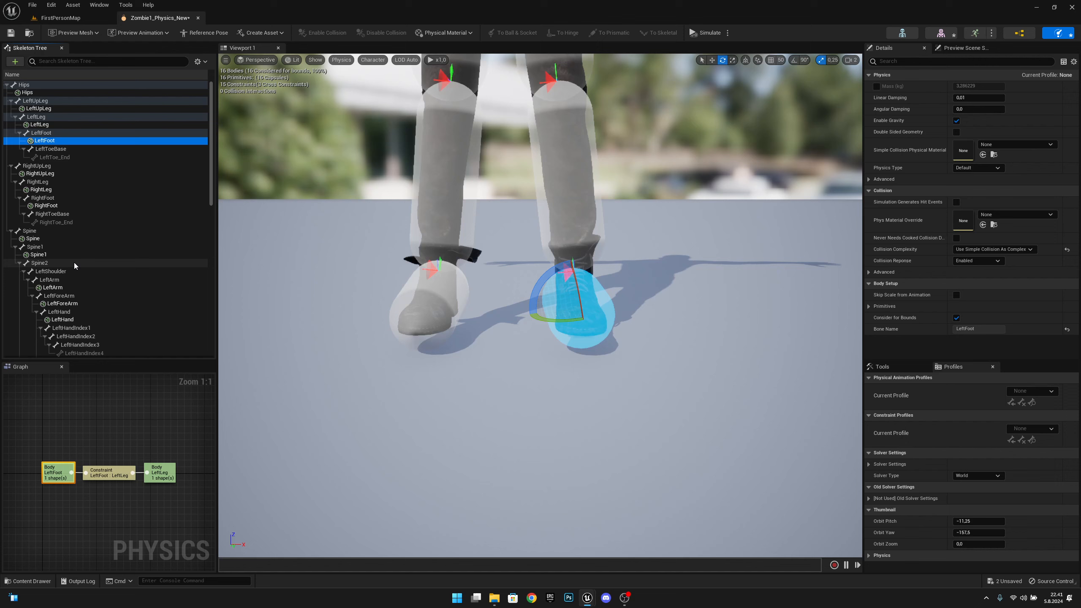
{"action": "right_click", "coordinate": [68, 207]}
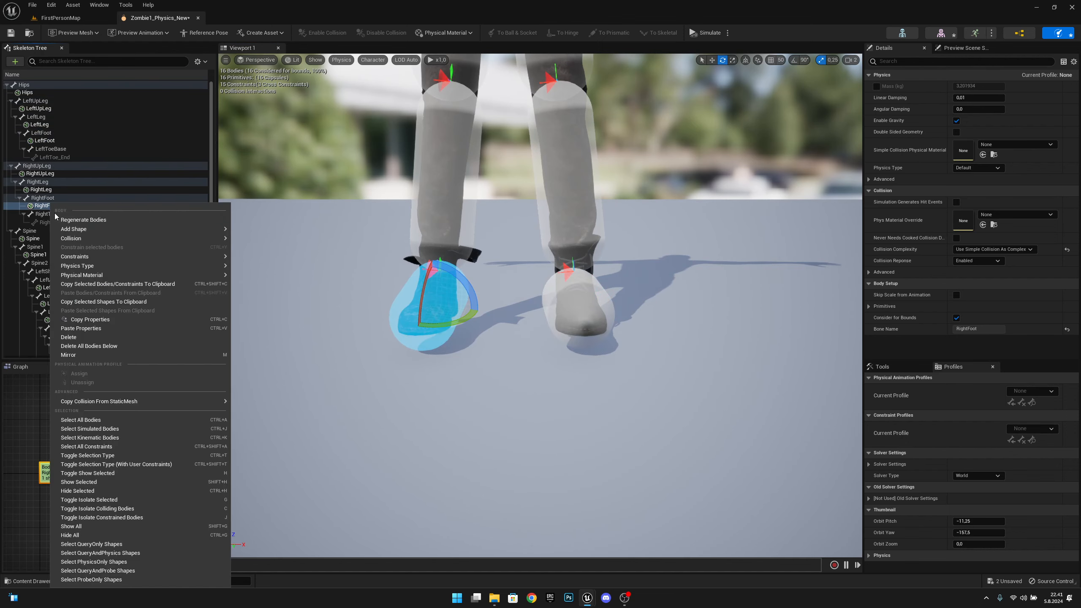
{"action": "left_click", "coordinate": [98, 329]}
Step: Examine the capsules on the whole zombie and check the Neck body's constraint
{"action": "right_click_drag", "start_coordinate": [425, 315], "coordinate": [473, 279]}
{"action": "key", "text": "s"}
{"action": "key", "text": "s"}
{"action": "key", "text": "w"}
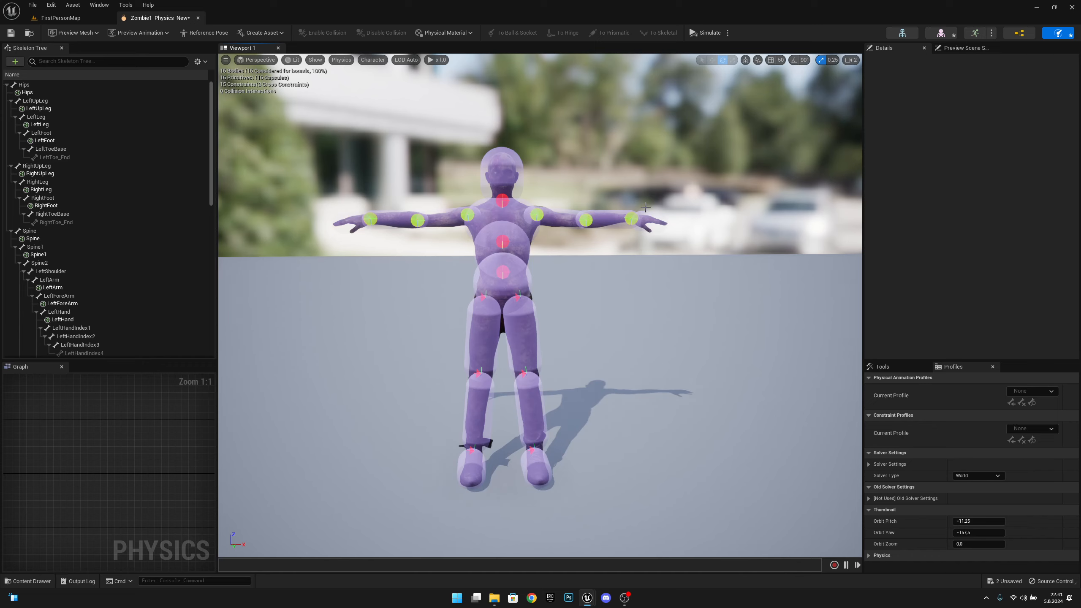
{"action": "left_click", "coordinate": [498, 173]}
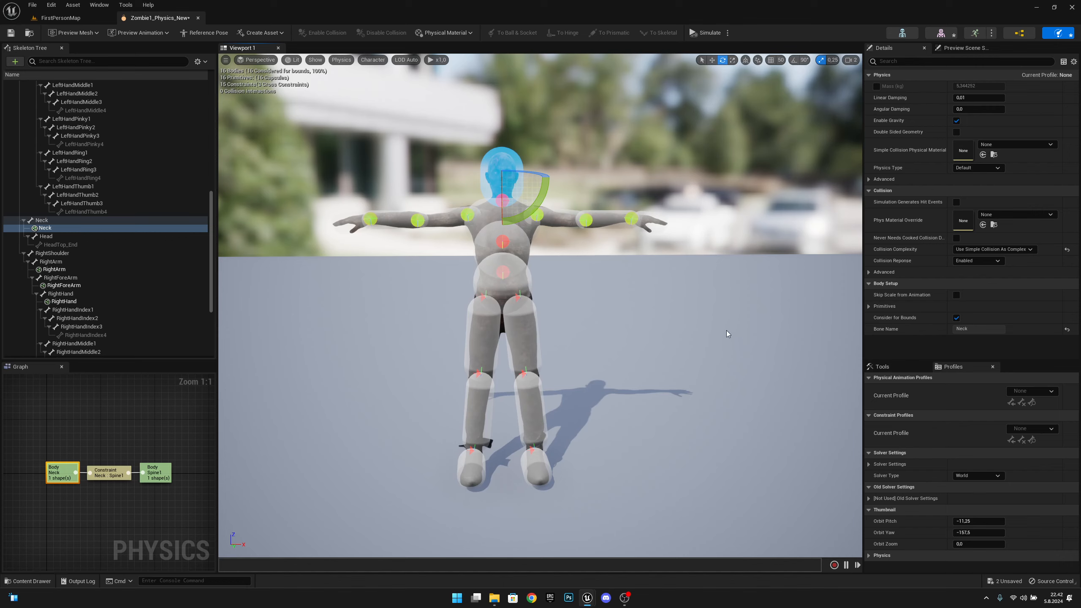
{"action": "left_click", "coordinate": [649, 317]}
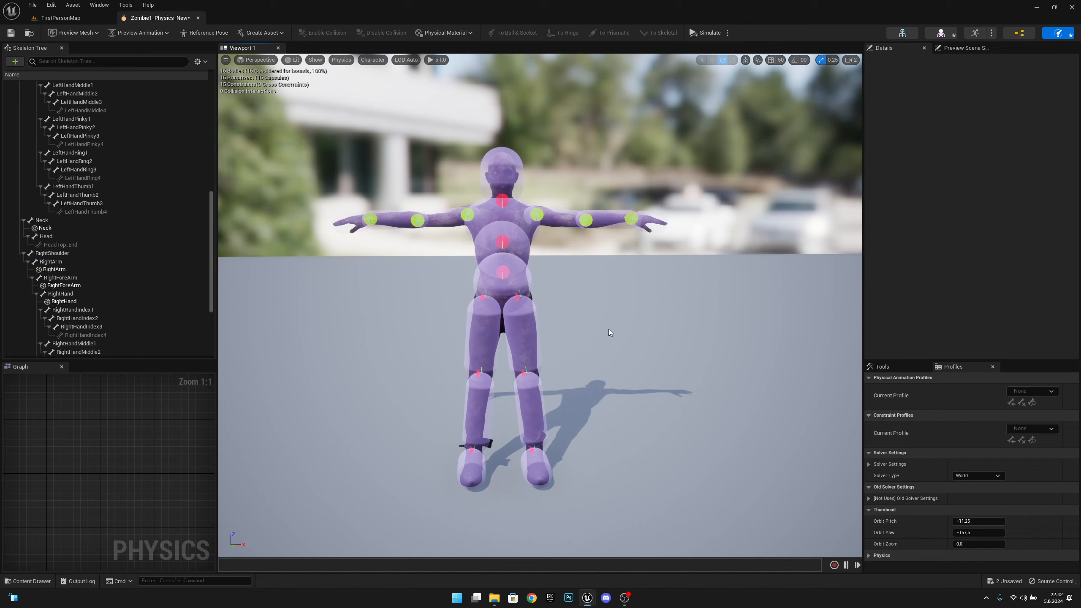
Step: Save the Zombie1_Physics_New asset, then run the physics simulation once and stop it
{"action": "left_click", "coordinate": [32, 4]}
{"action": "left_click", "coordinate": [57, 46]}
{"action": "left_click", "coordinate": [709, 33]}
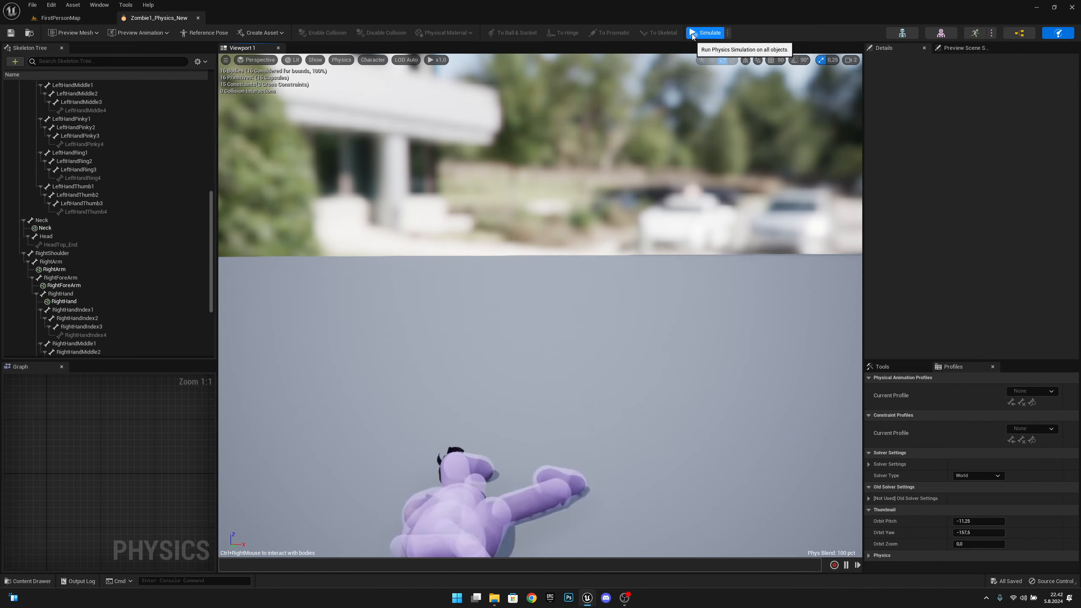
{"action": "left_click", "coordinate": [692, 34]}
Step: Run the physics simulation again from an angled view of the zombie and stop it
{"action": "right_click_drag", "start_coordinate": [648, 211], "coordinate": [592, 202]}
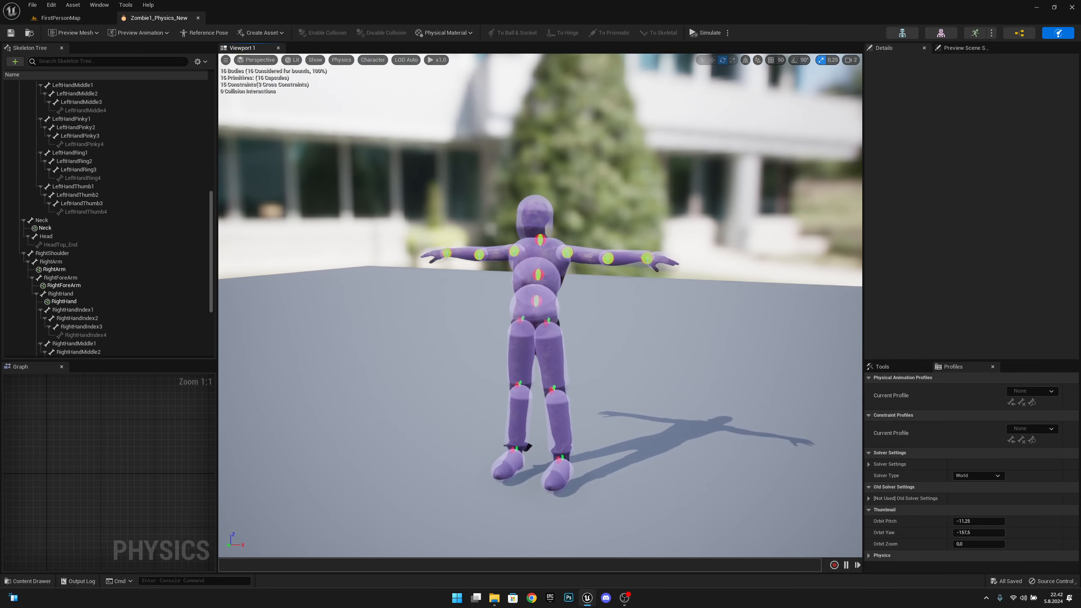
{"action": "left_click", "coordinate": [709, 35]}
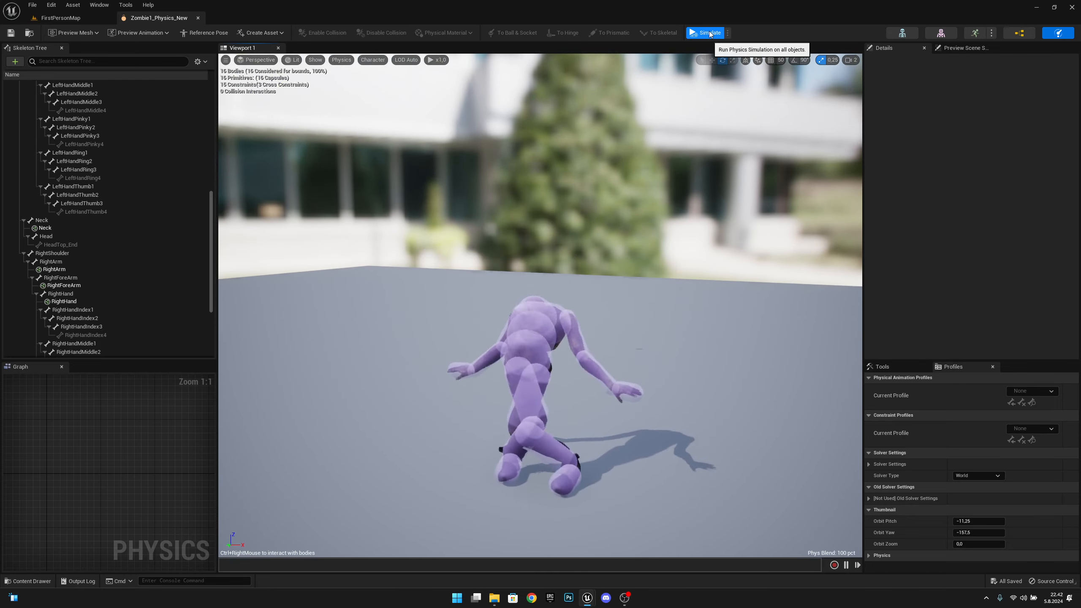
{"action": "left_click", "coordinate": [710, 34]}
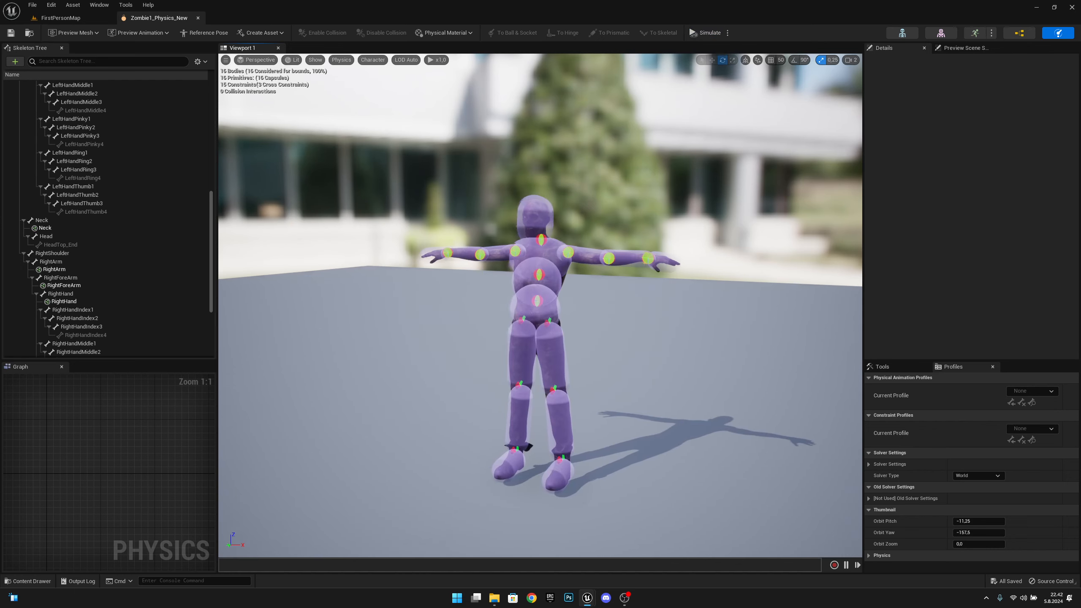
{"action": "right_click_drag", "start_coordinate": [617, 204], "coordinate": [685, 222]}
{"action": "mouse_move", "coordinate": [671, 349]}
{"action": "right_mouse_down"}
{"action": "mouse_move", "coordinate": [671, 294]}
{"action": "mouse_move", "coordinate": [670, 331]}
{"action": "right_mouse_up"}
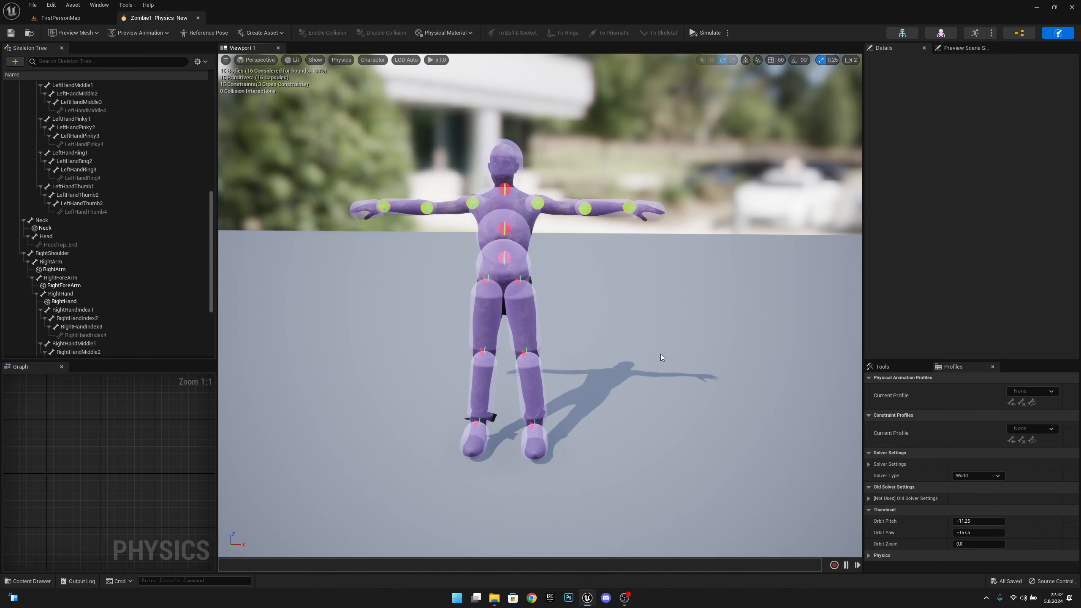
{"action": "right_click_drag", "start_coordinate": [660, 353], "coordinate": [680, 367]}
{"action": "key", "text": "w"}
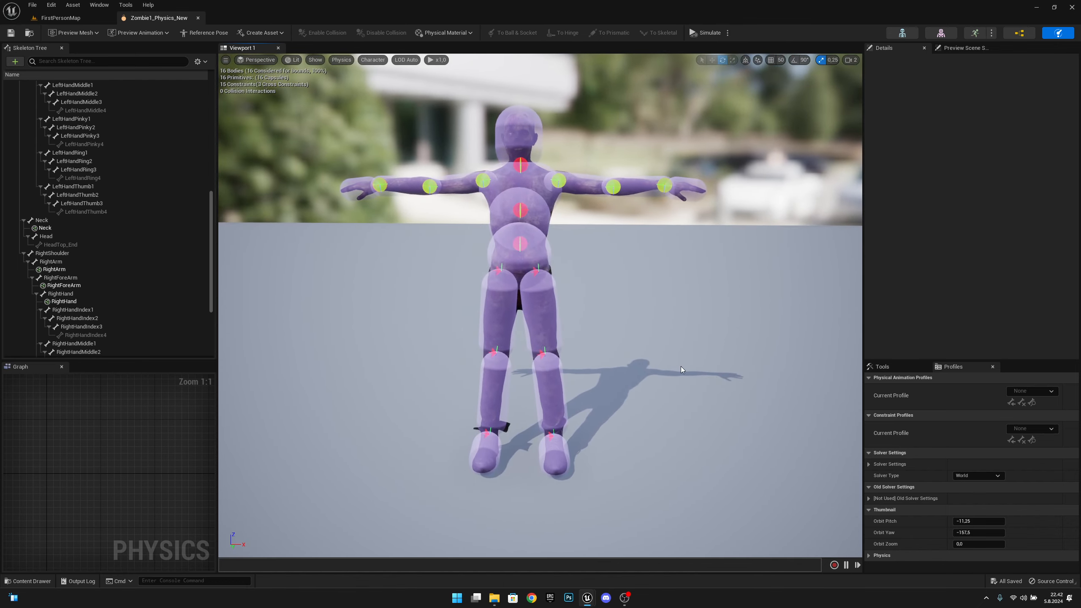